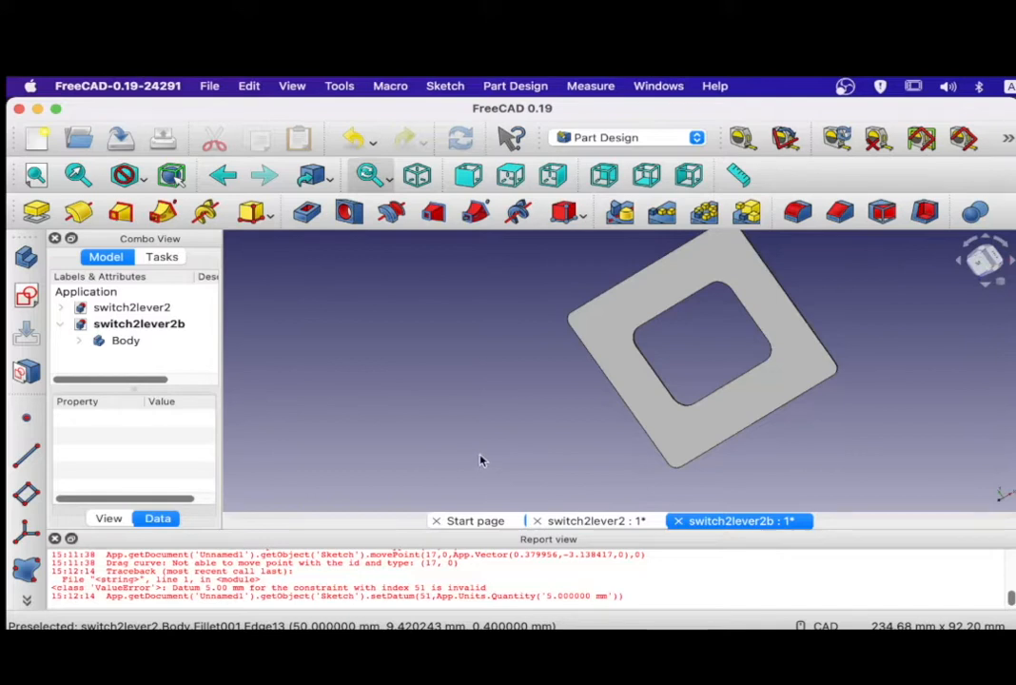
Create a new document with a body and start a sketch on its XY plane.
click(35, 140)
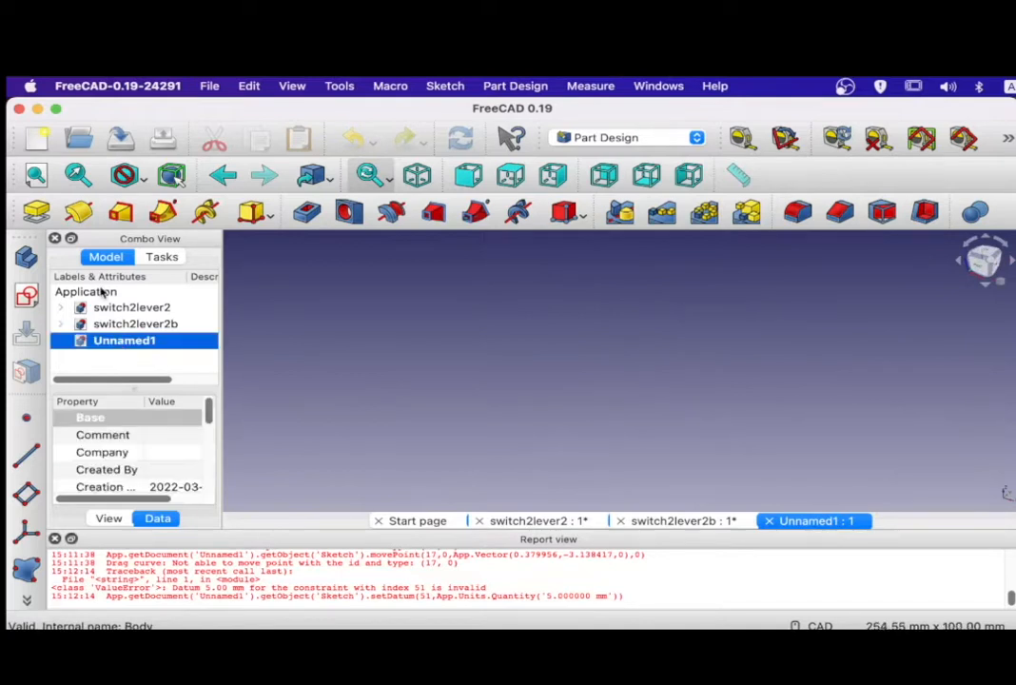
click(29, 259)
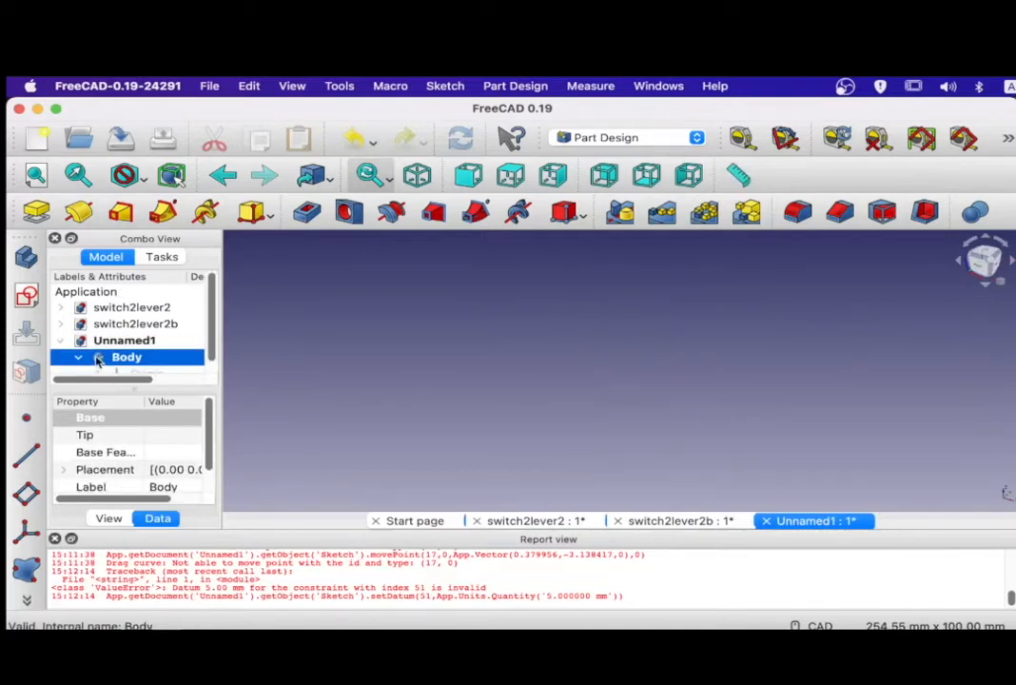
click(29, 299)
click(132, 367)
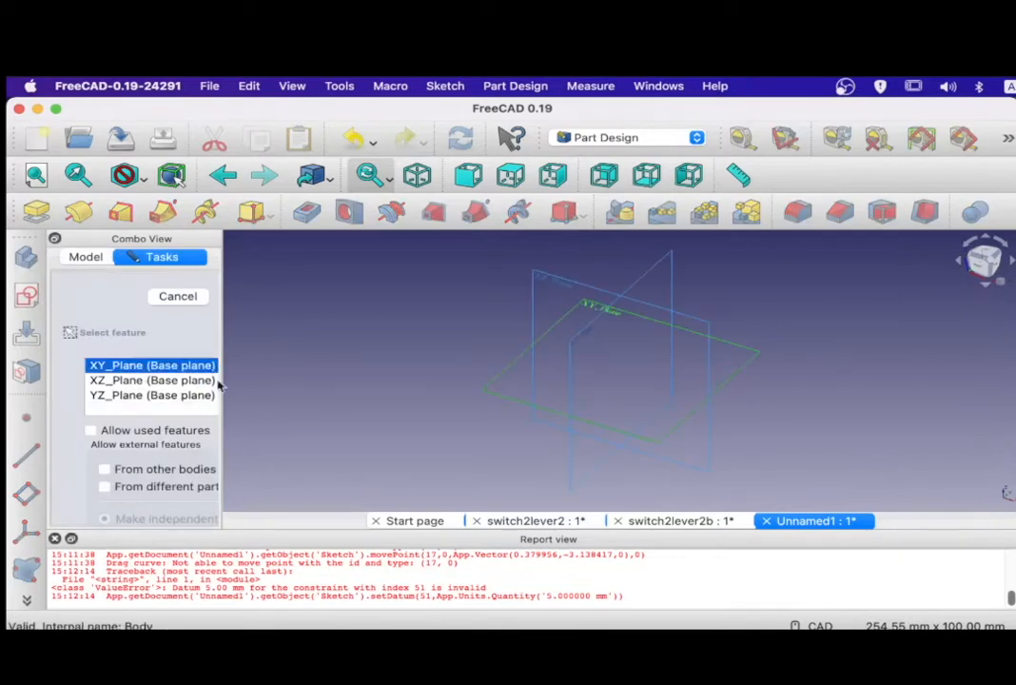
click(255, 296)
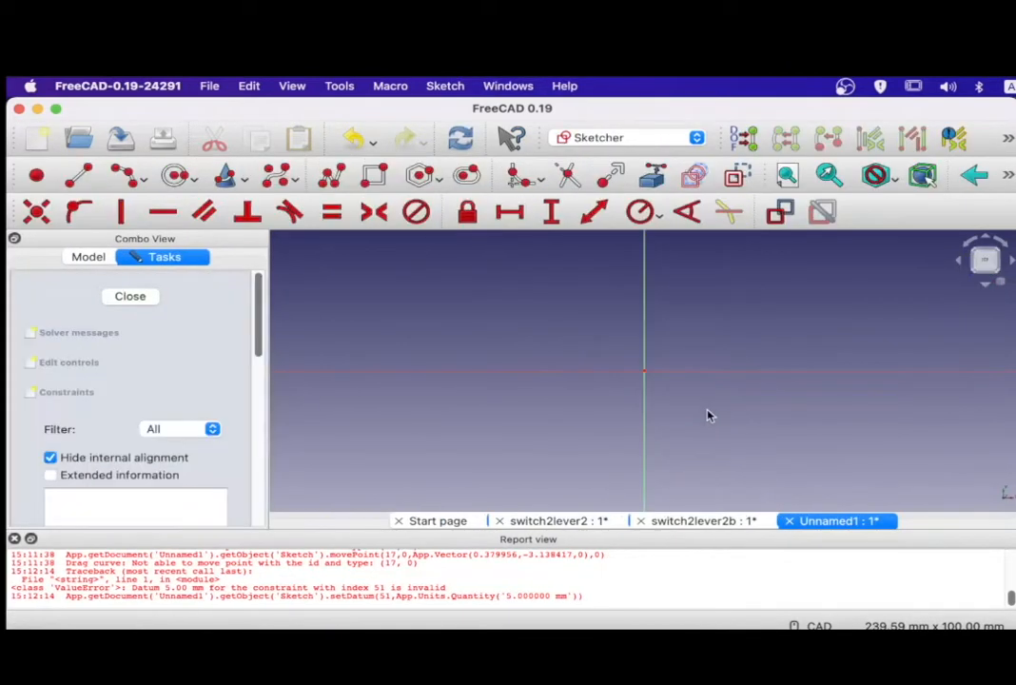
Sketch a rectangle up and to the right of the origin and make its lower-left corner coincident with the origin.
click(368, 177)
click(658, 289)
click(790, 363)
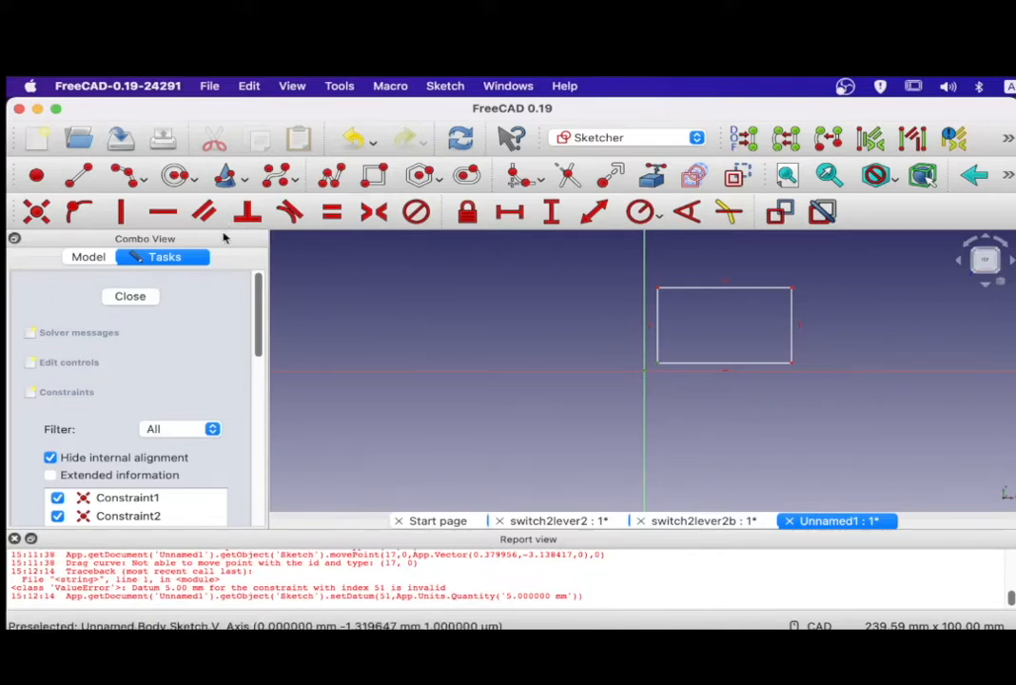
click(37, 213)
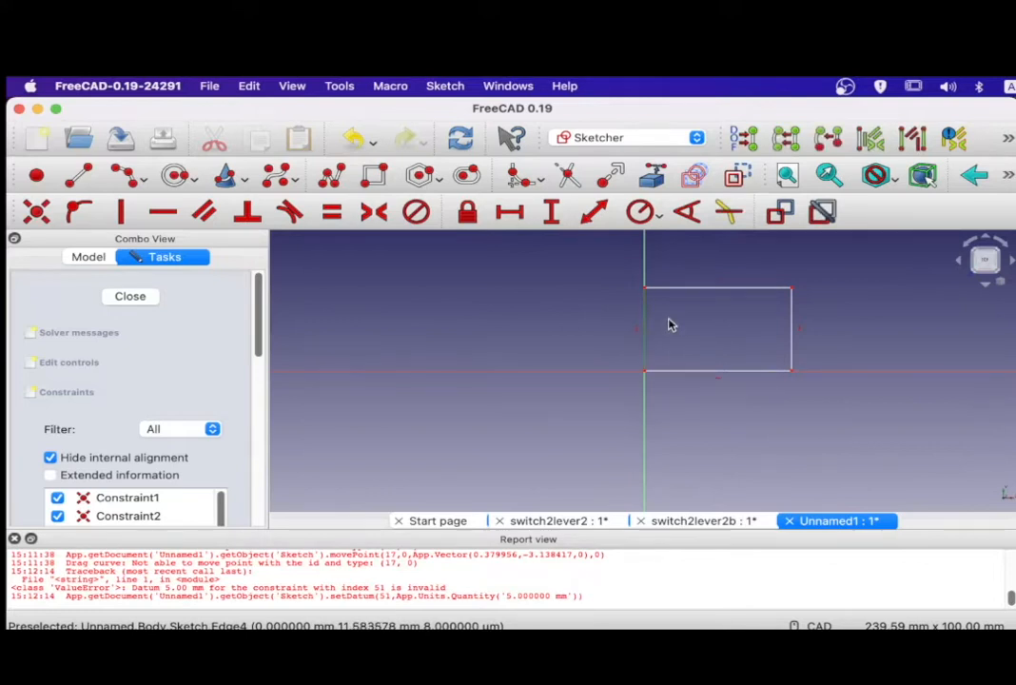
Constrain the rectangle to 60 mm high and 70 mm wide, and close the sketch.
click(559, 218)
text(50)
key(Return)
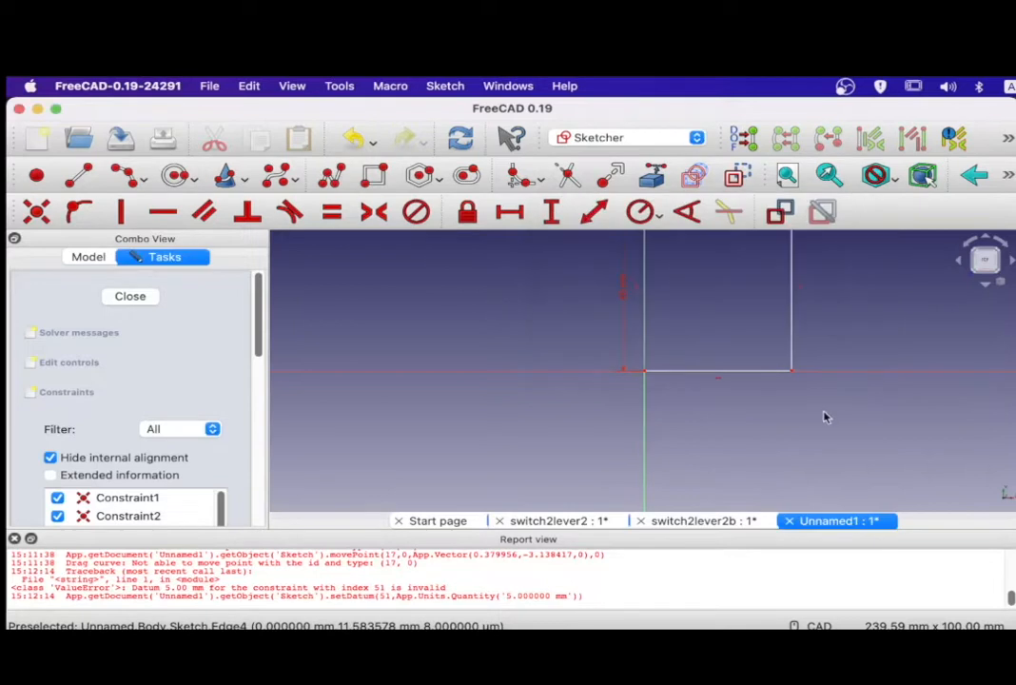
click(769, 374)
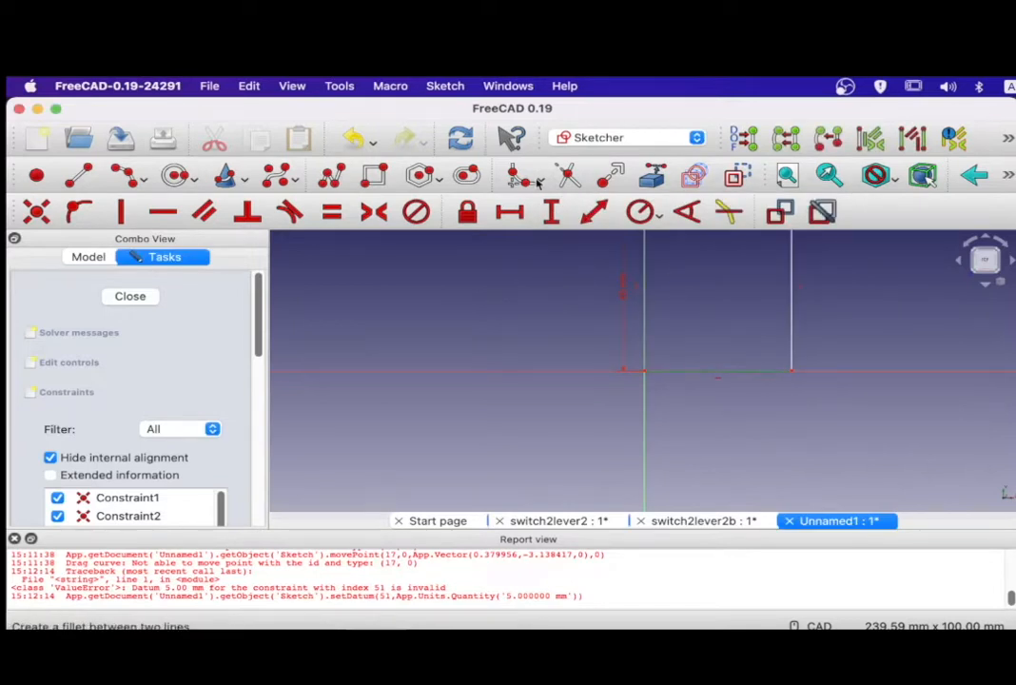
click(511, 212)
text(70)
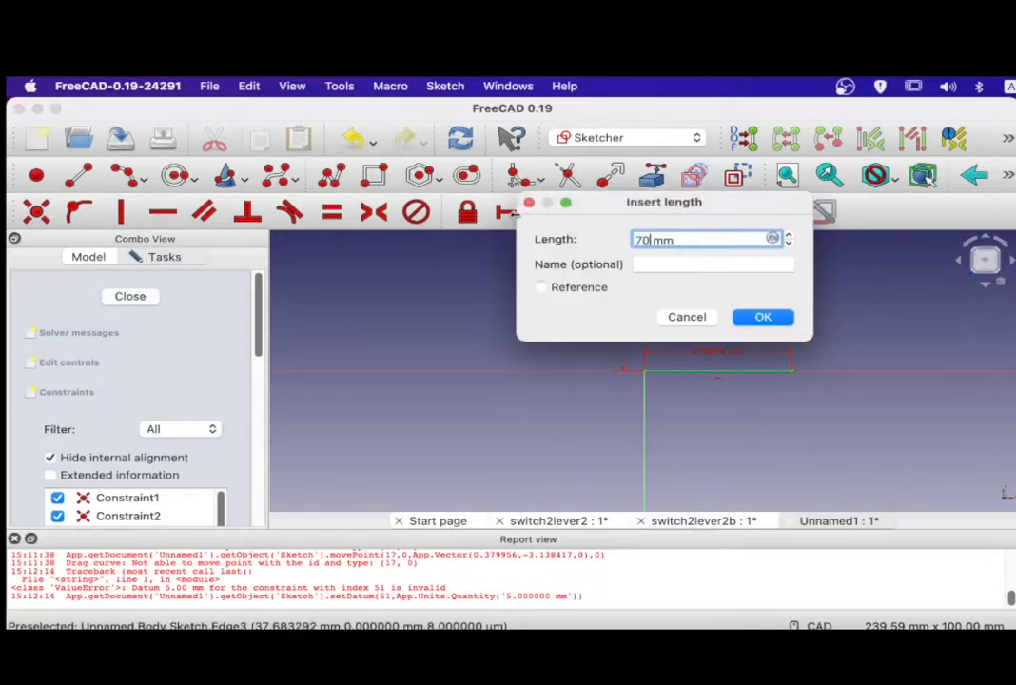
click(748, 320)
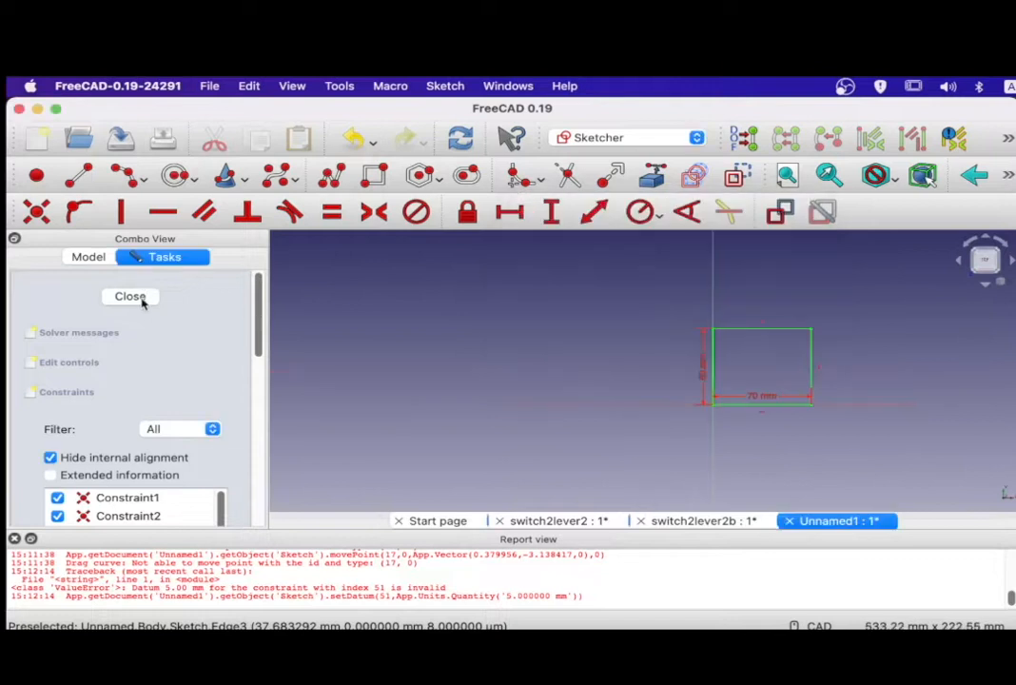
click(130, 297)
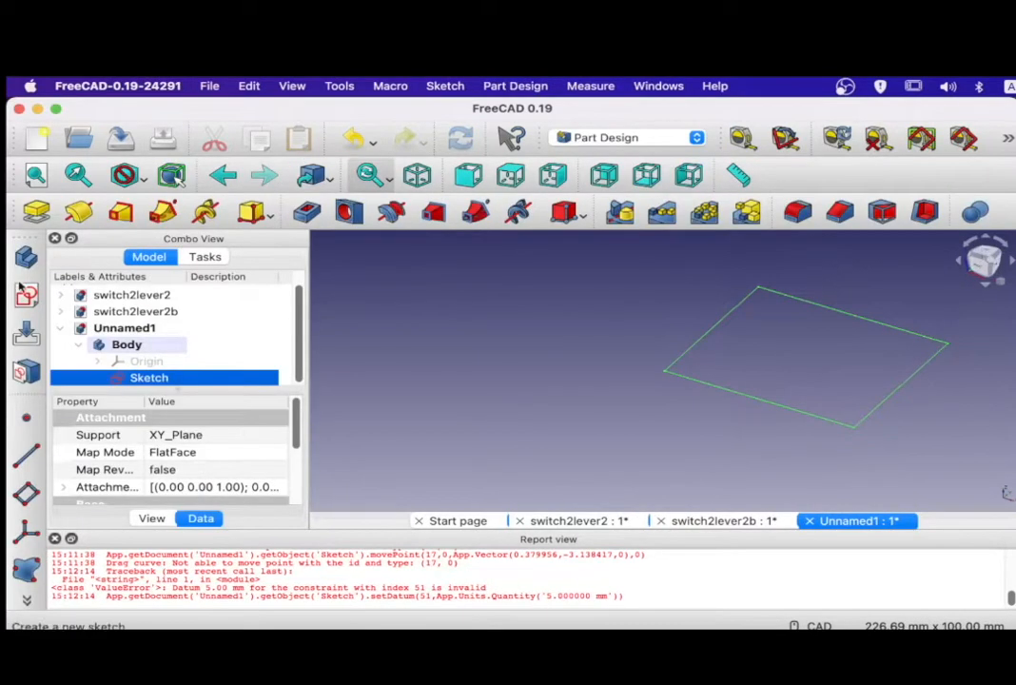
Pad the rectangle sketch to a length of 0.4 mm.
click(34, 213)
text(0.4)
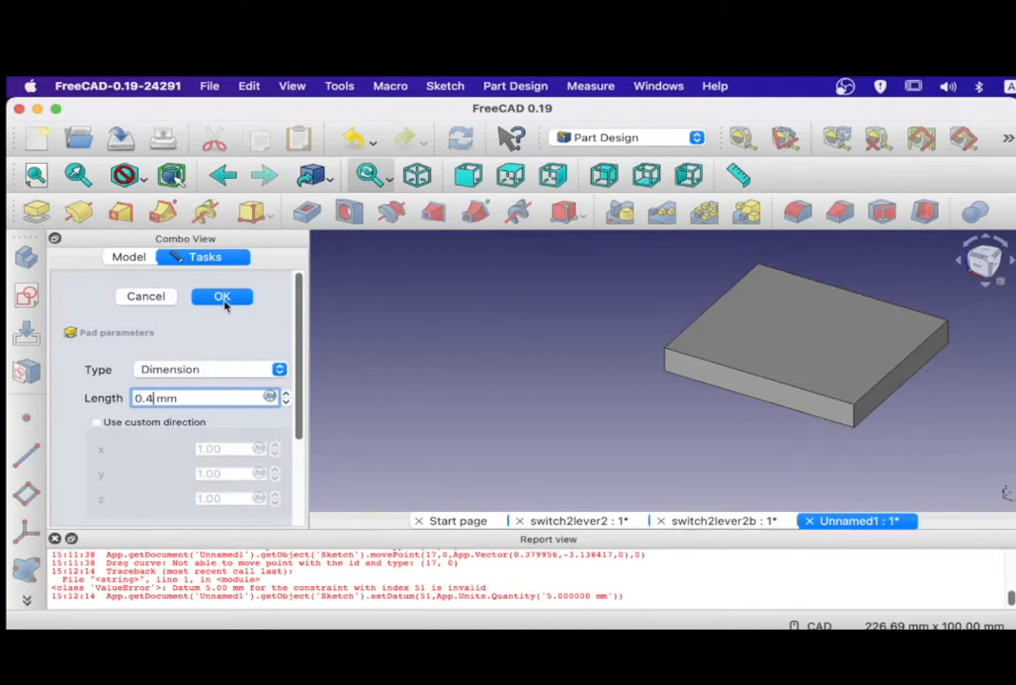
click(222, 300)
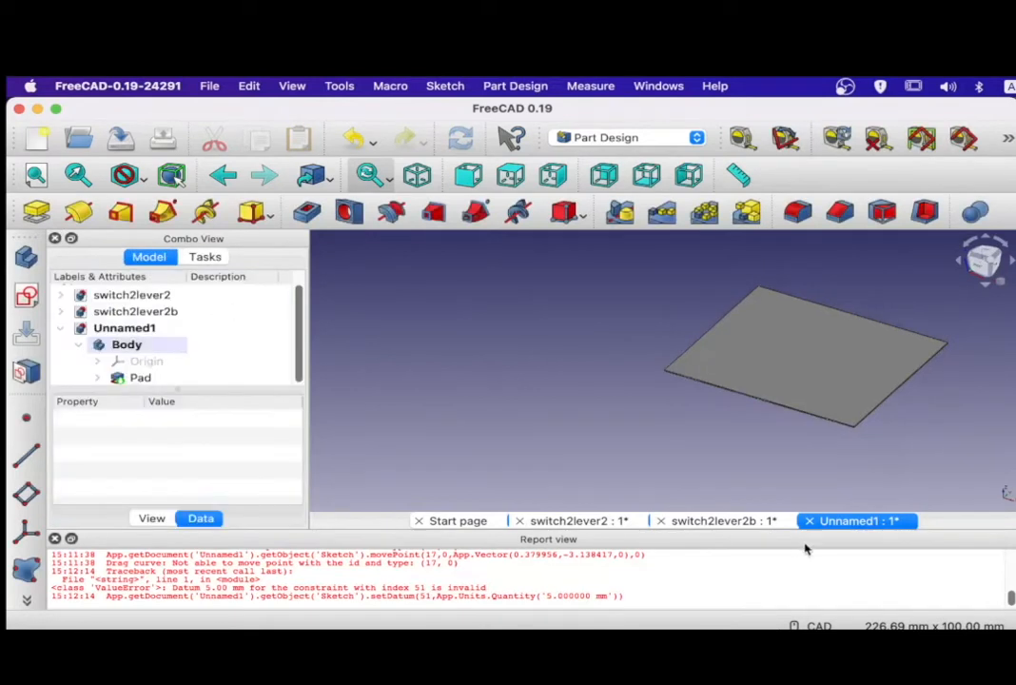
Start a sketch on the plate's top face and draw two vertical and two horizontal lines as an opening's sides, leaving the corners open.
click(809, 371)
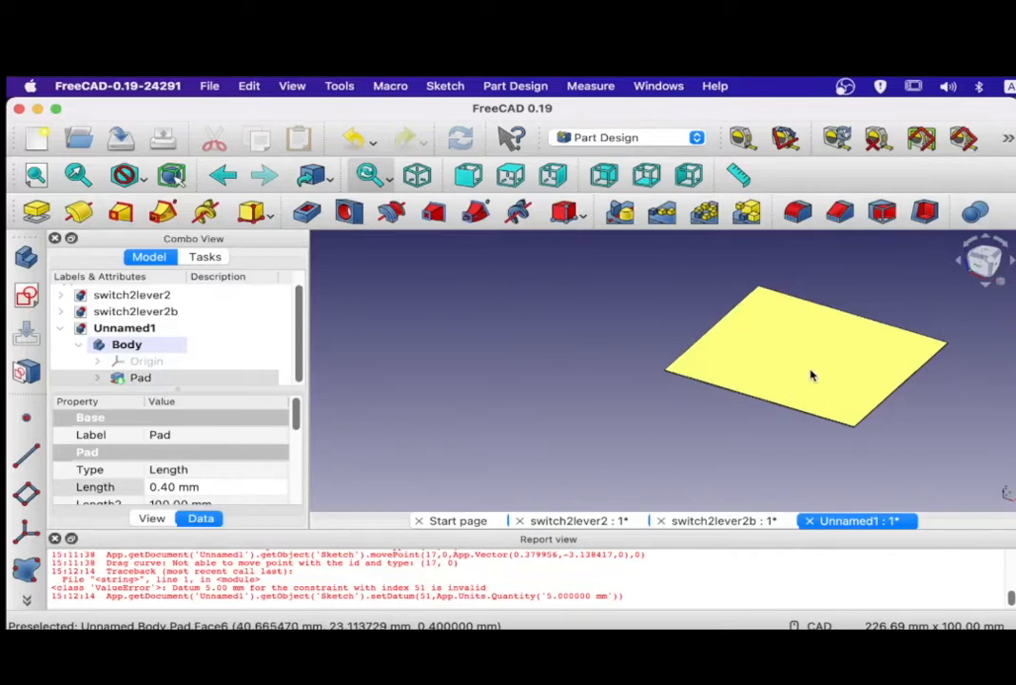
click(27, 297)
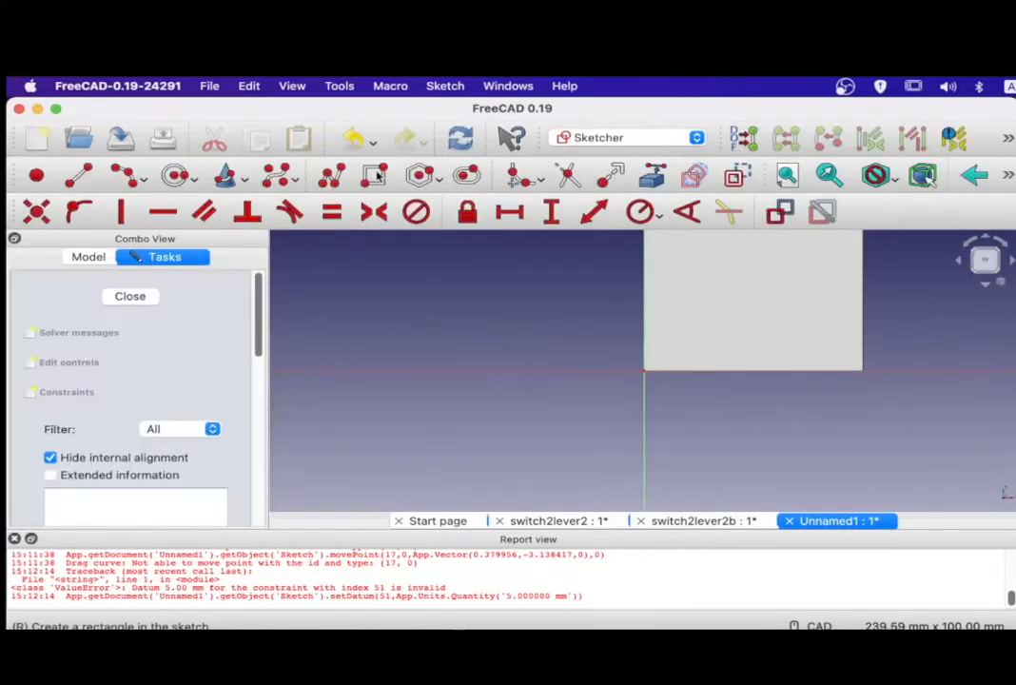
click(83, 177)
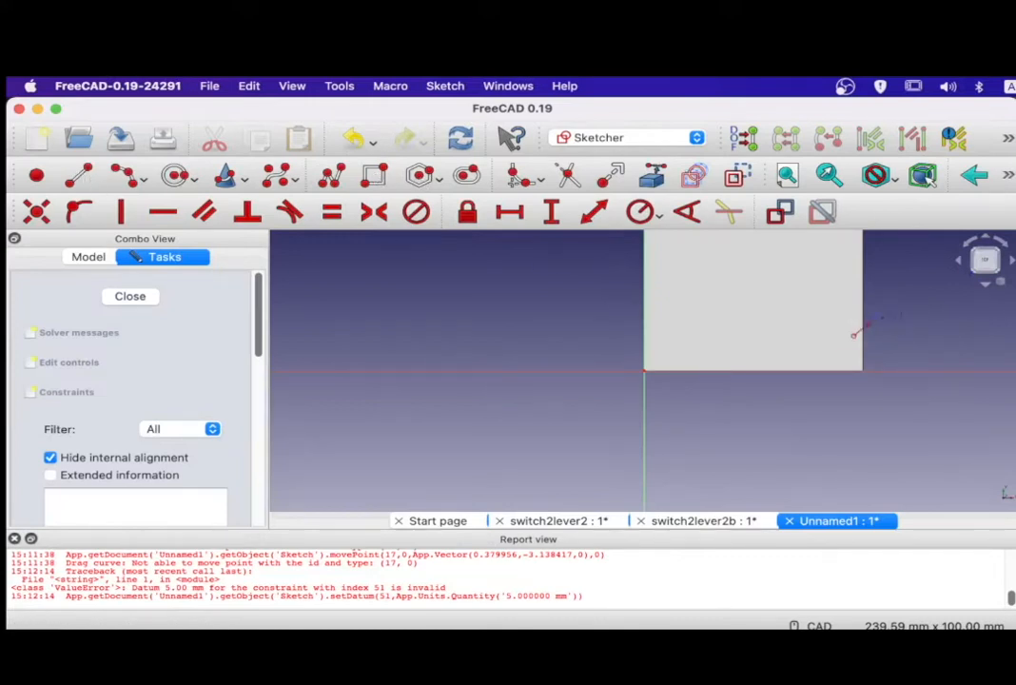
click(675, 264)
click(675, 323)
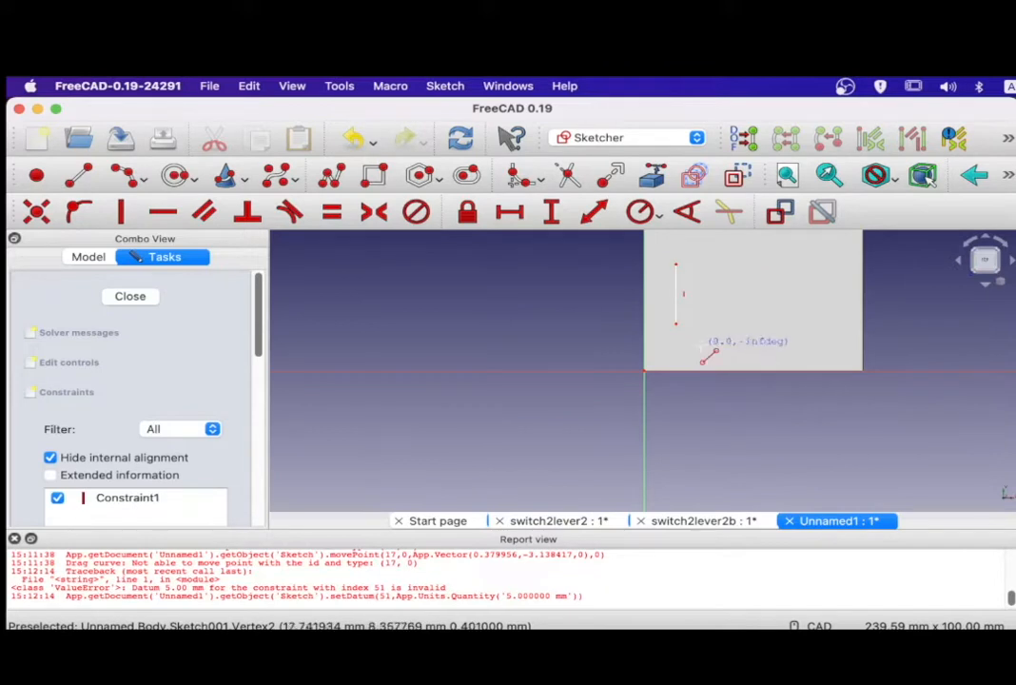
click(790, 346)
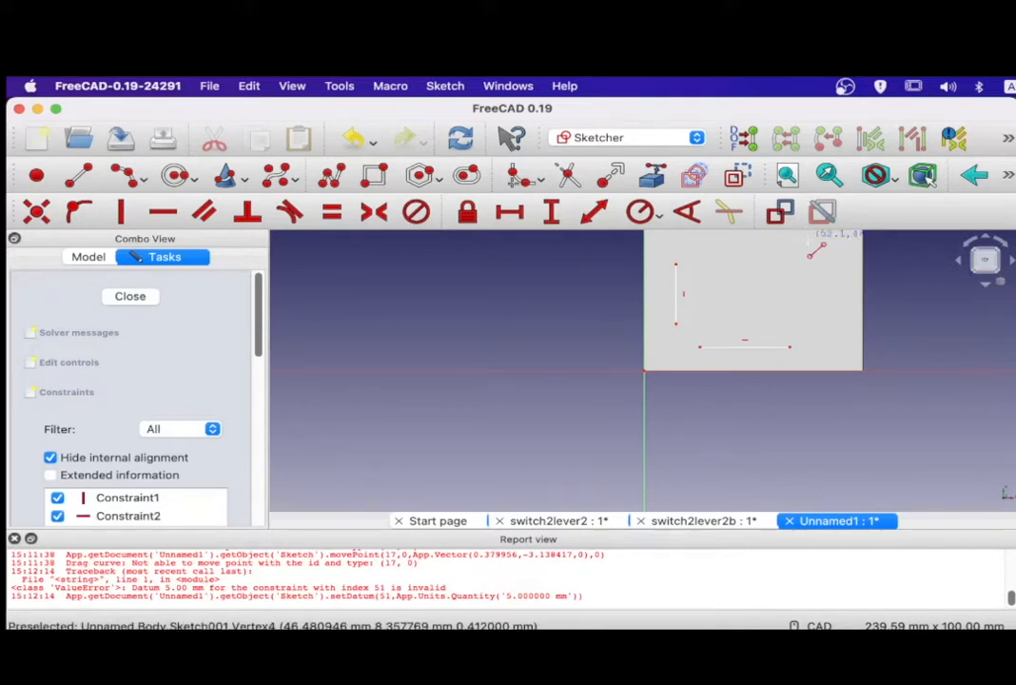
click(820, 319)
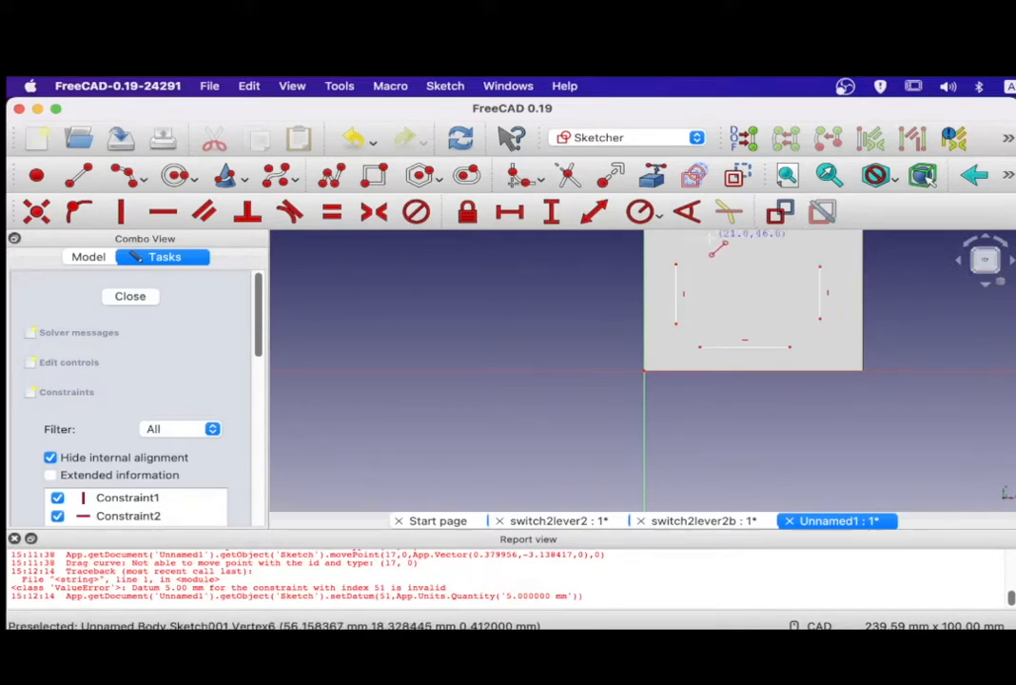
click(819, 266)
click(790, 239)
click(706, 238)
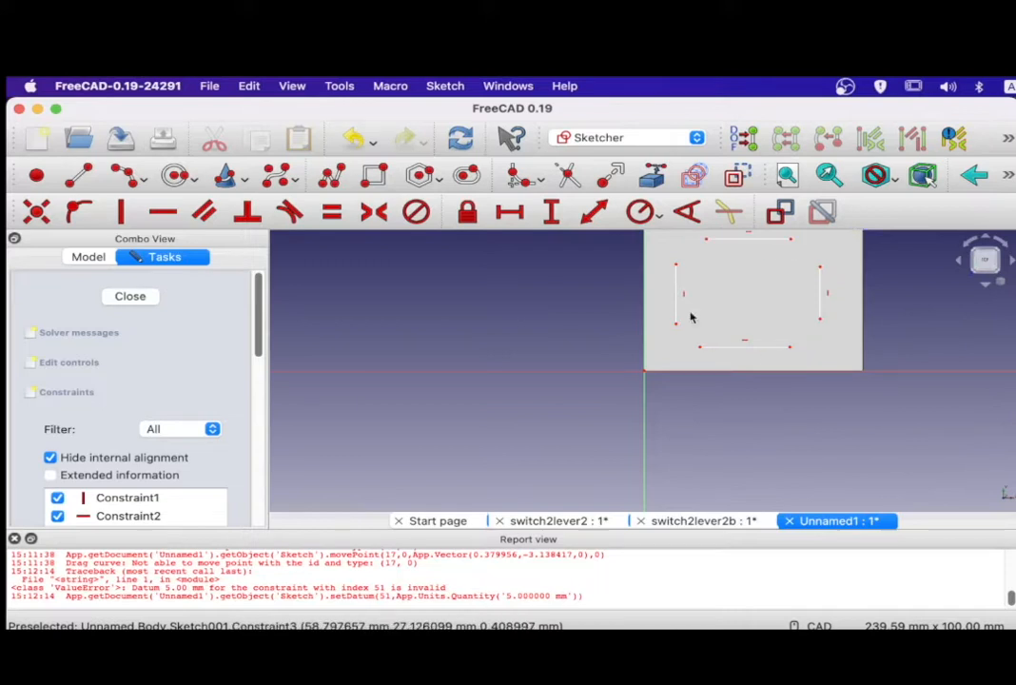
Set the left vertical line's length to 20 mm and make the right vertical line equal to it.
click(676, 305)
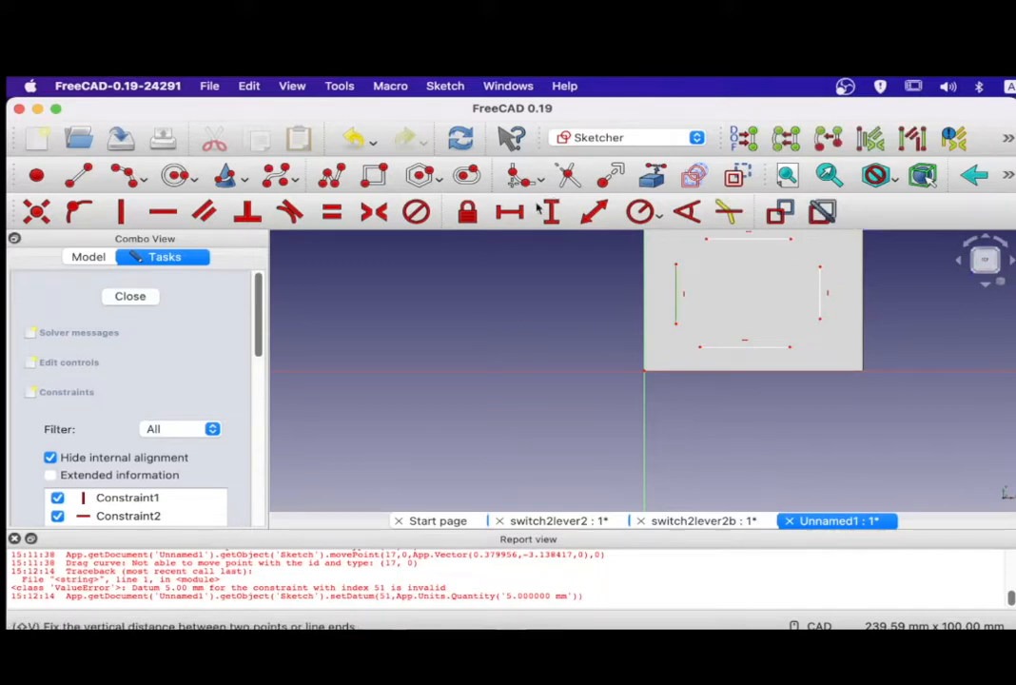
click(550, 211)
text(20)
key(Return)
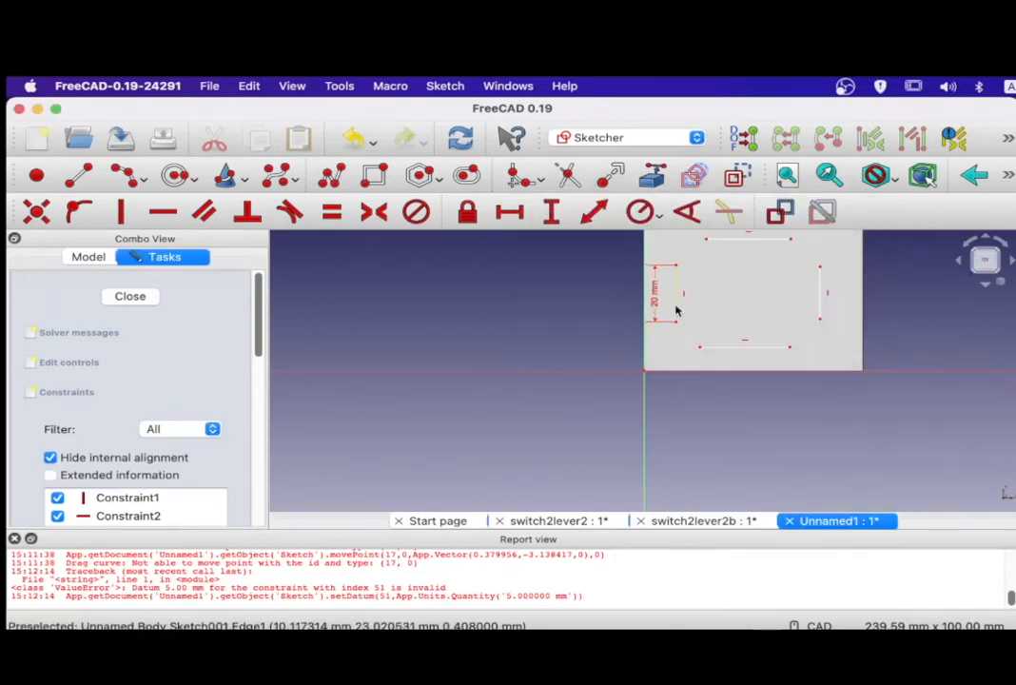
click(819, 306)
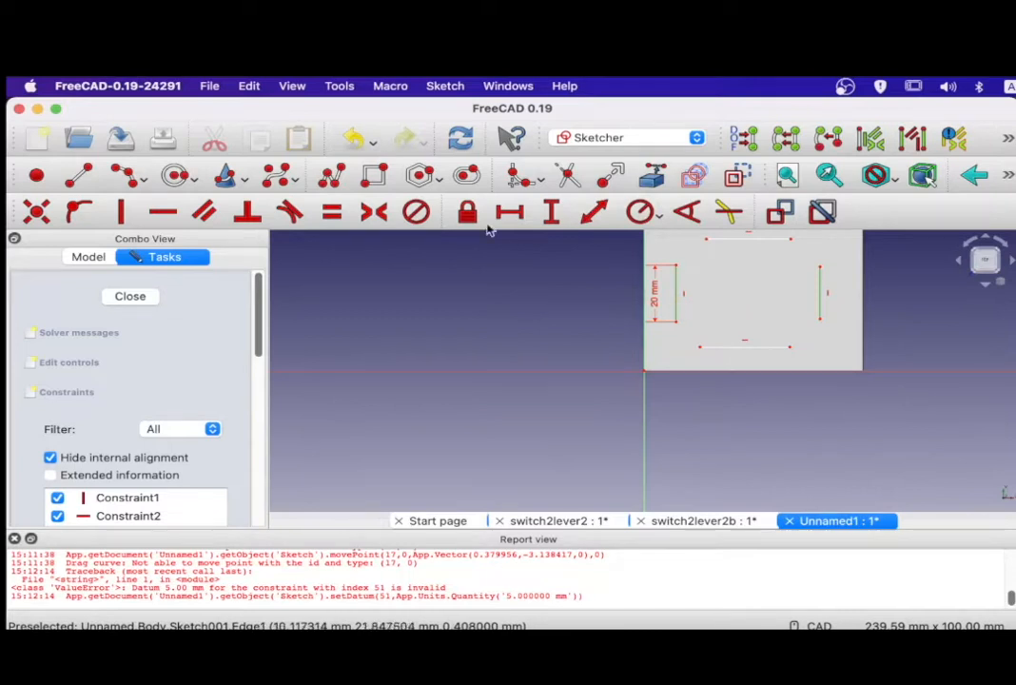
click(331, 211)
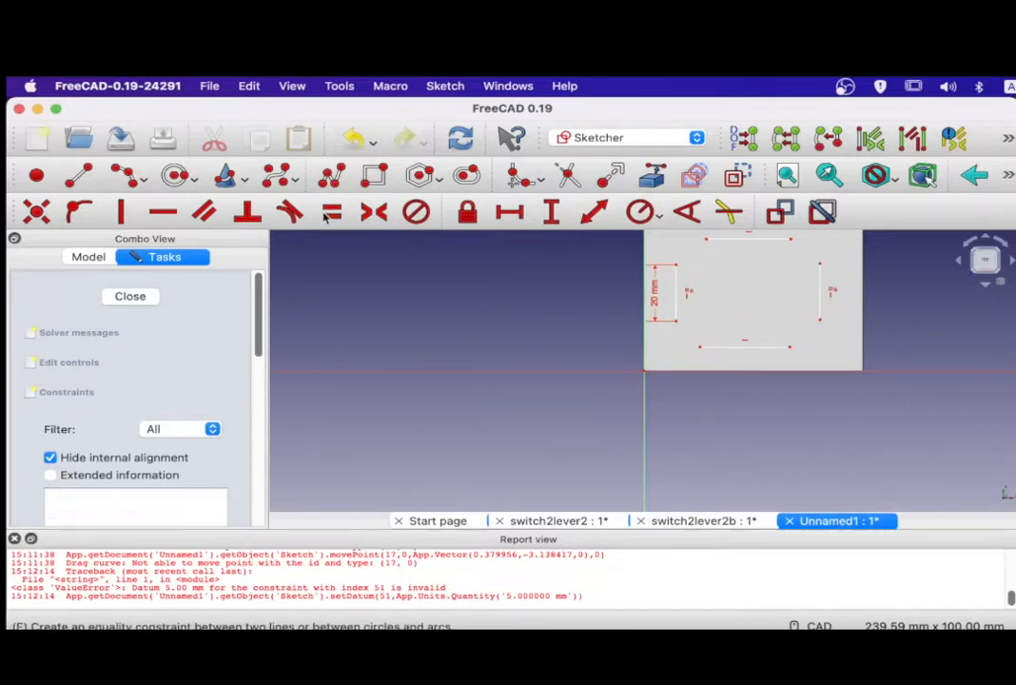
Add a horizontal length constraint to the opening's upper line and make the lower horizontal line equal to it.
click(769, 242)
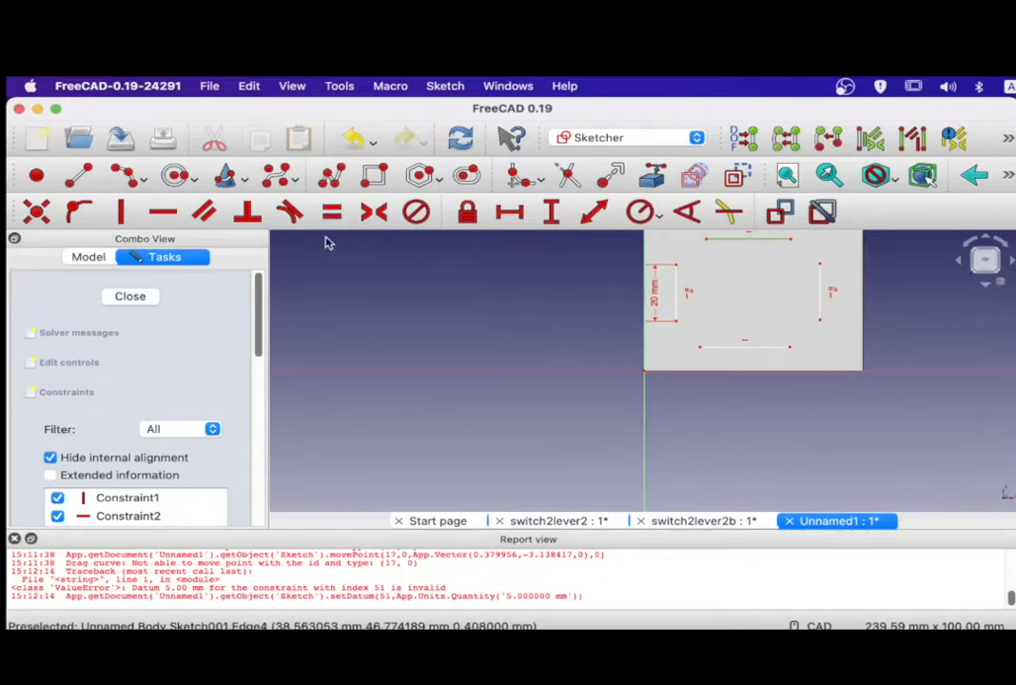
click(510, 214)
key(Return)
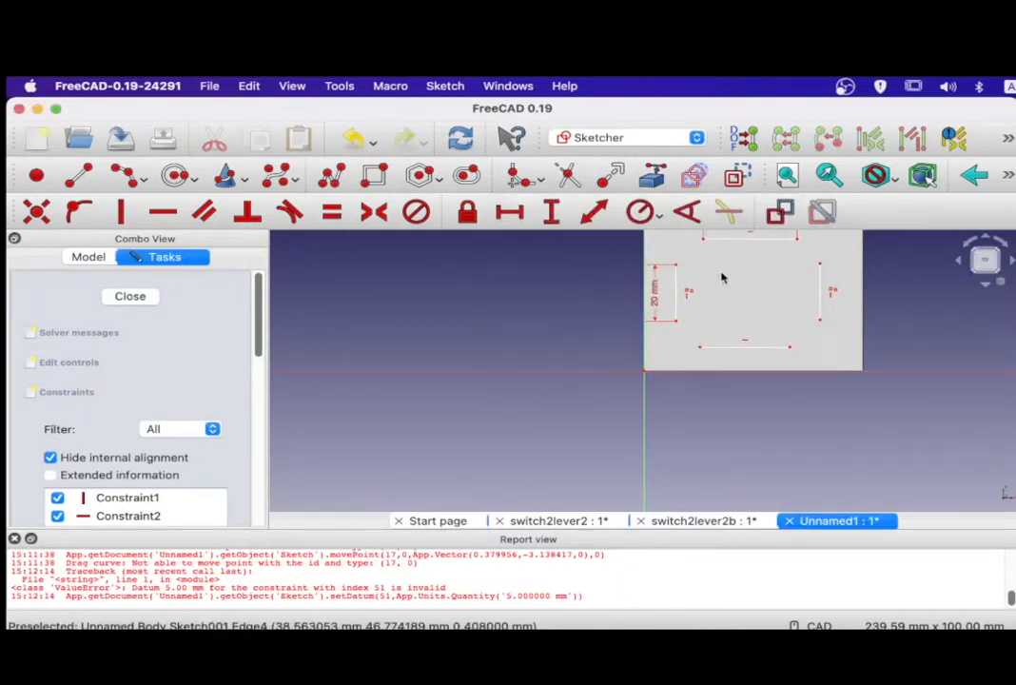
click(740, 240)
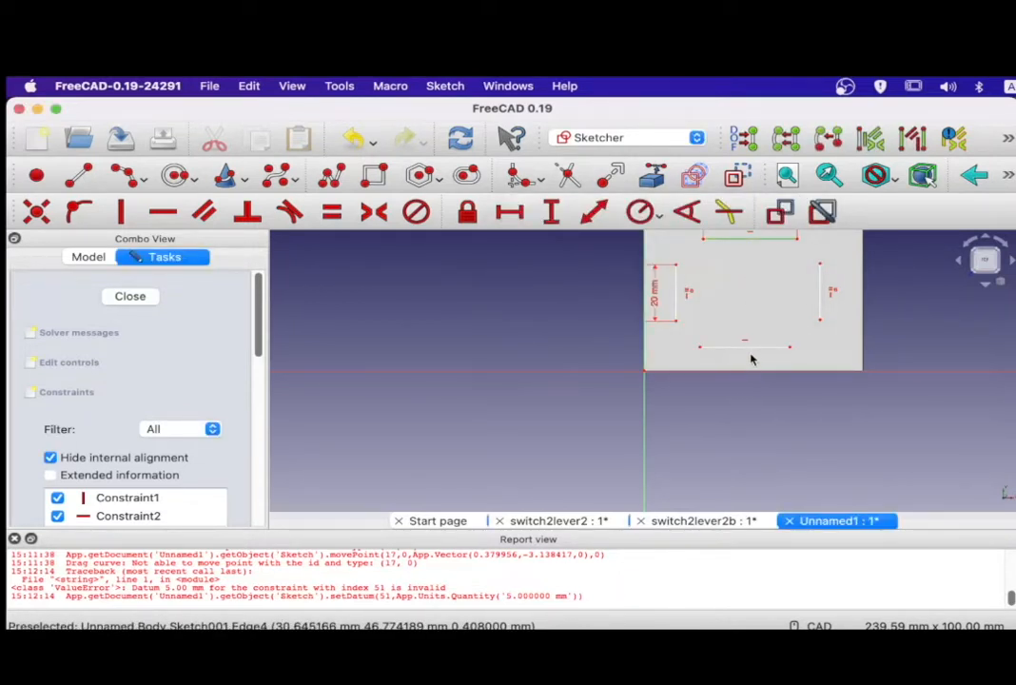
click(752, 351)
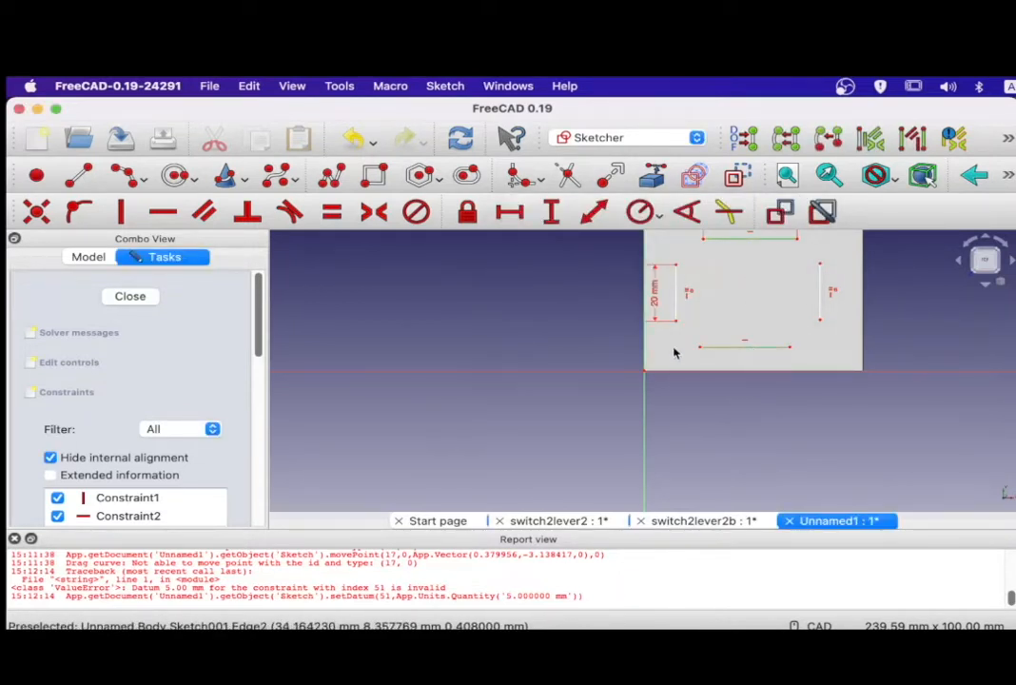
click(329, 214)
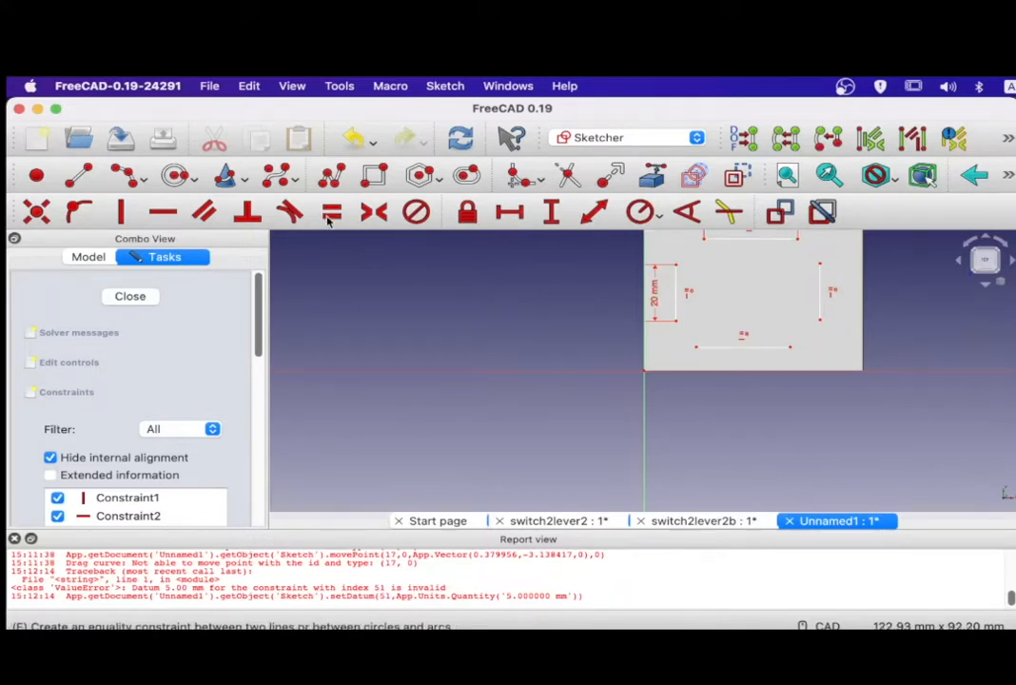
Draw an arc by end points and rim point at each of the four open corners, joining the opening's neighbouring lines.
click(145, 181)
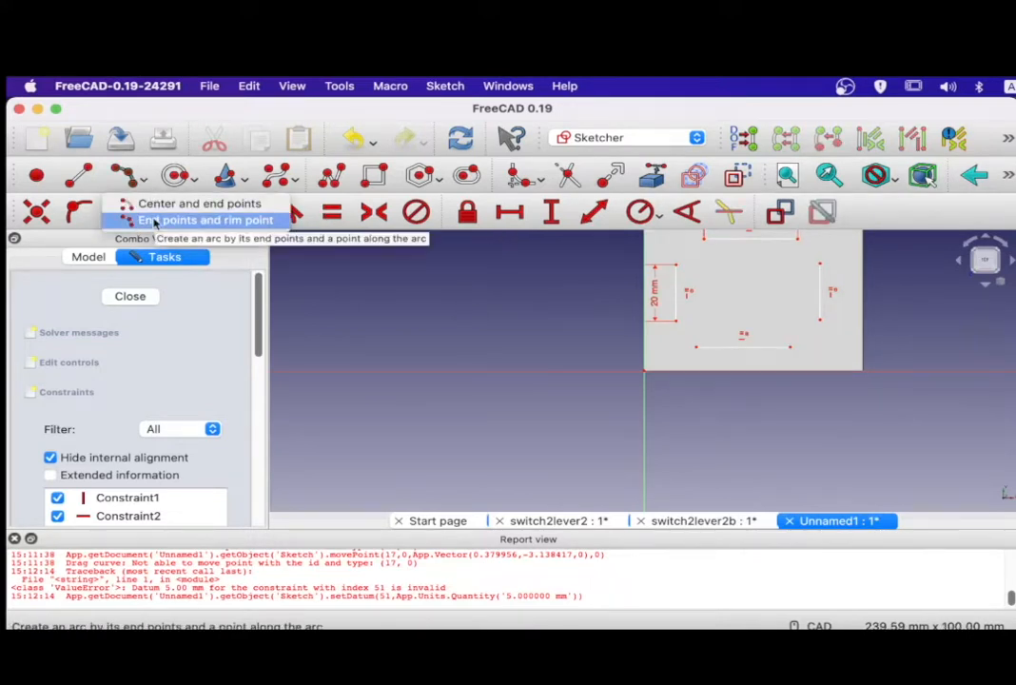
click(205, 220)
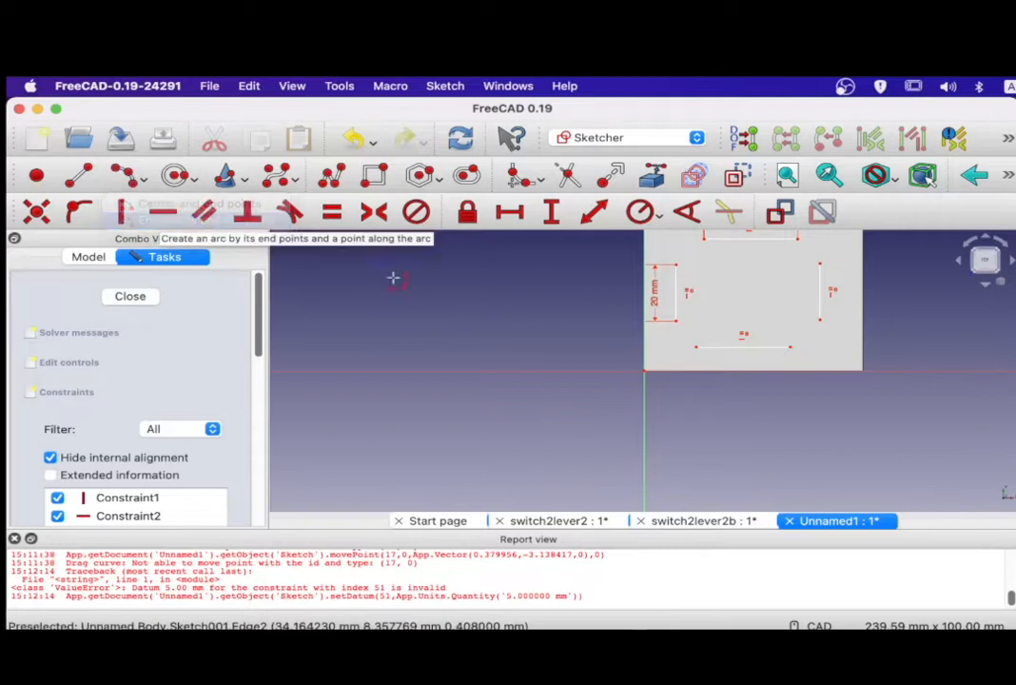
click(684, 343)
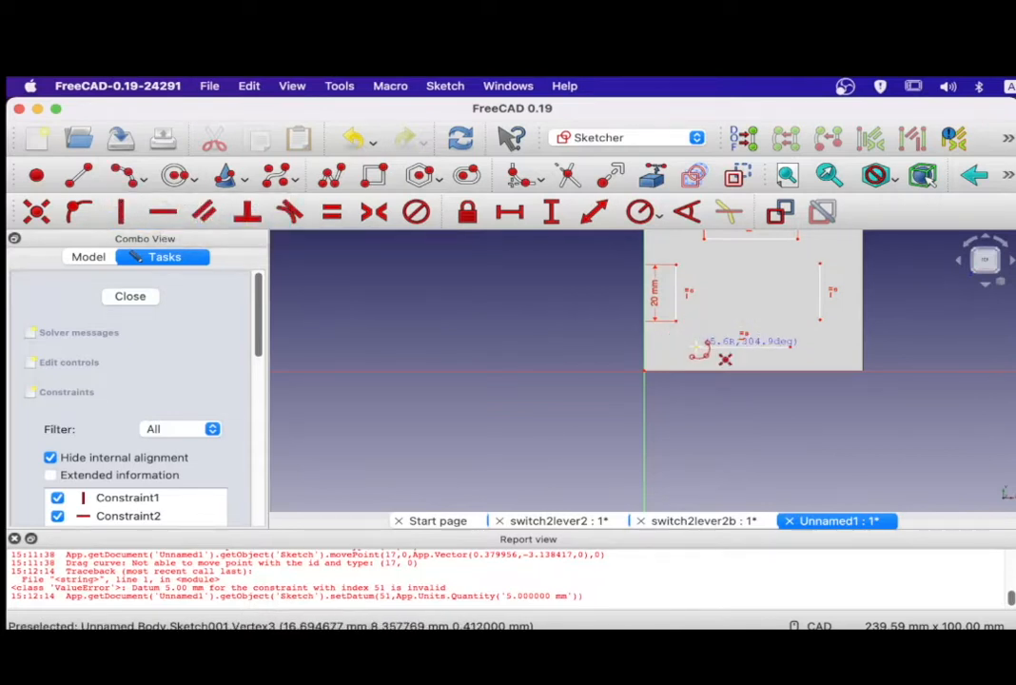
click(687, 344)
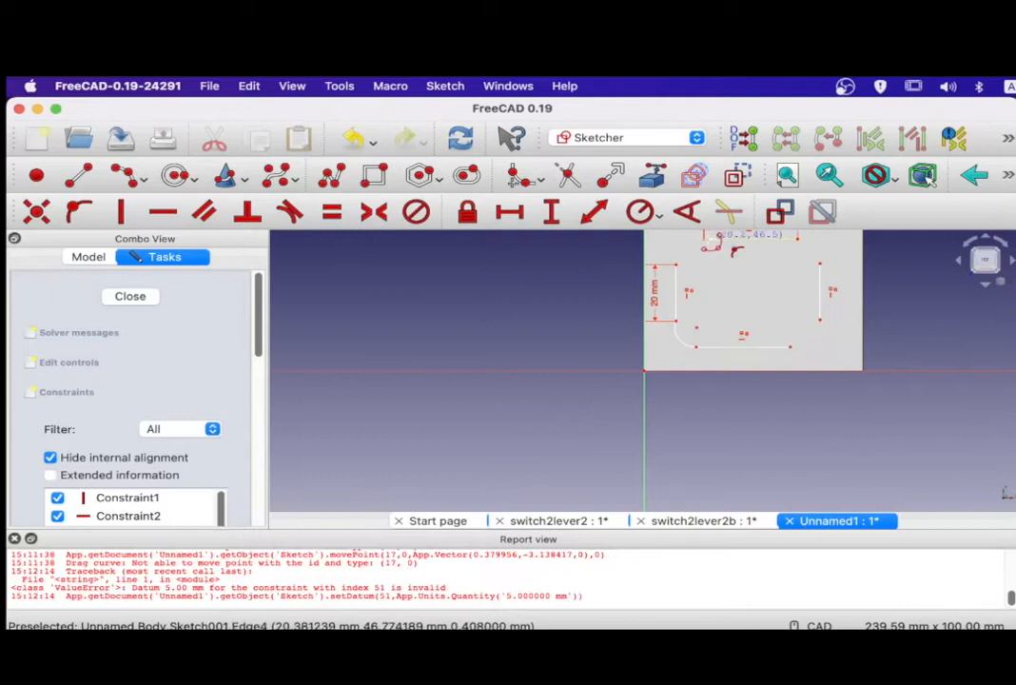
click(715, 266)
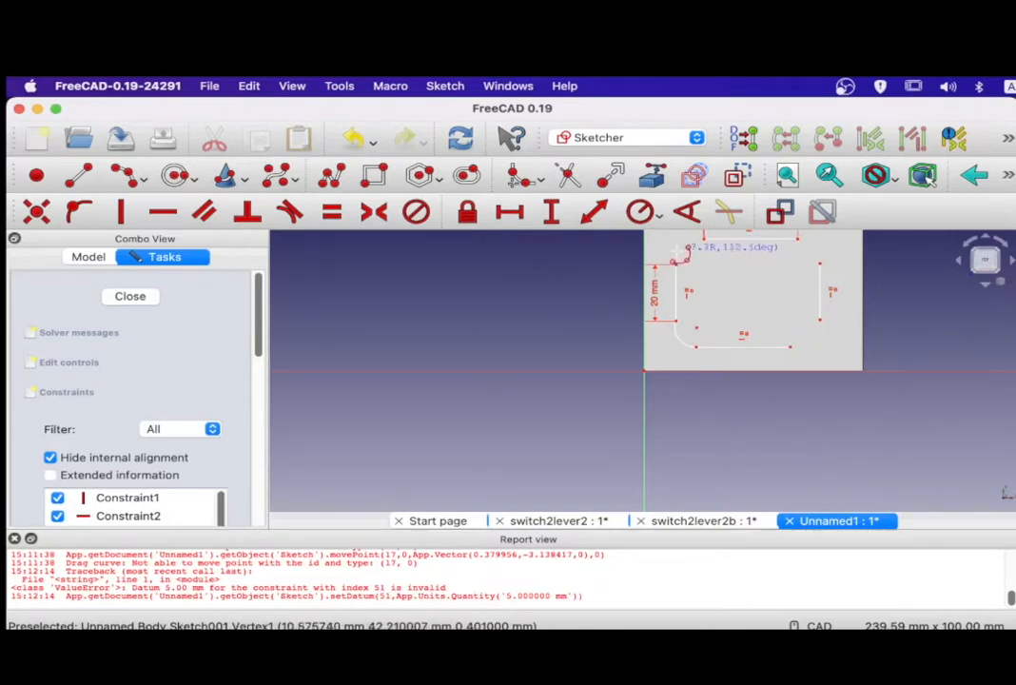
click(681, 253)
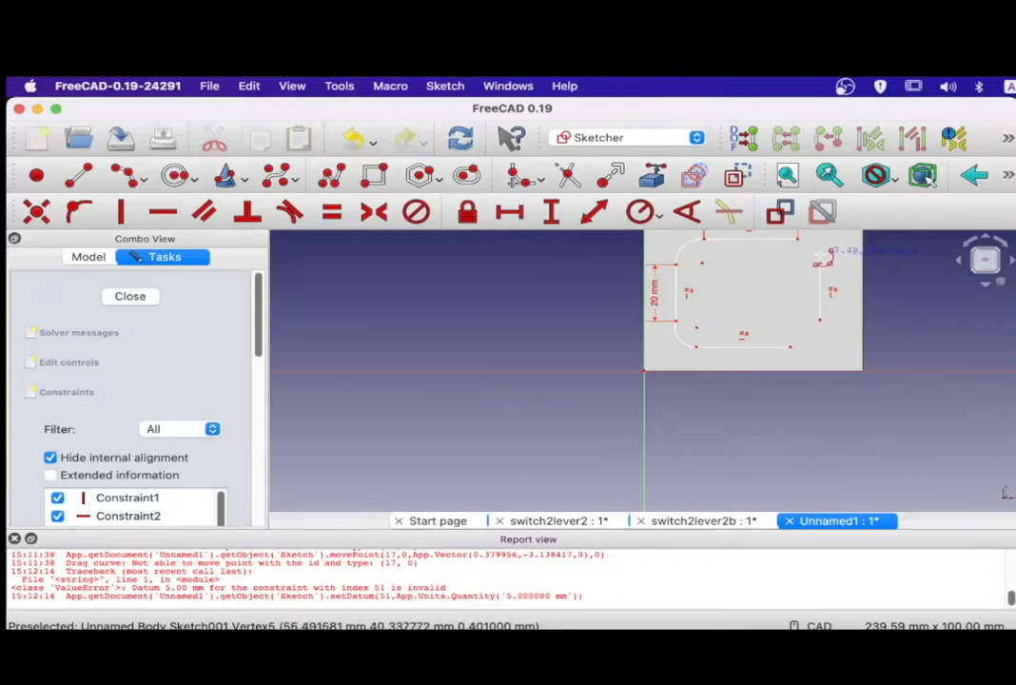
click(821, 253)
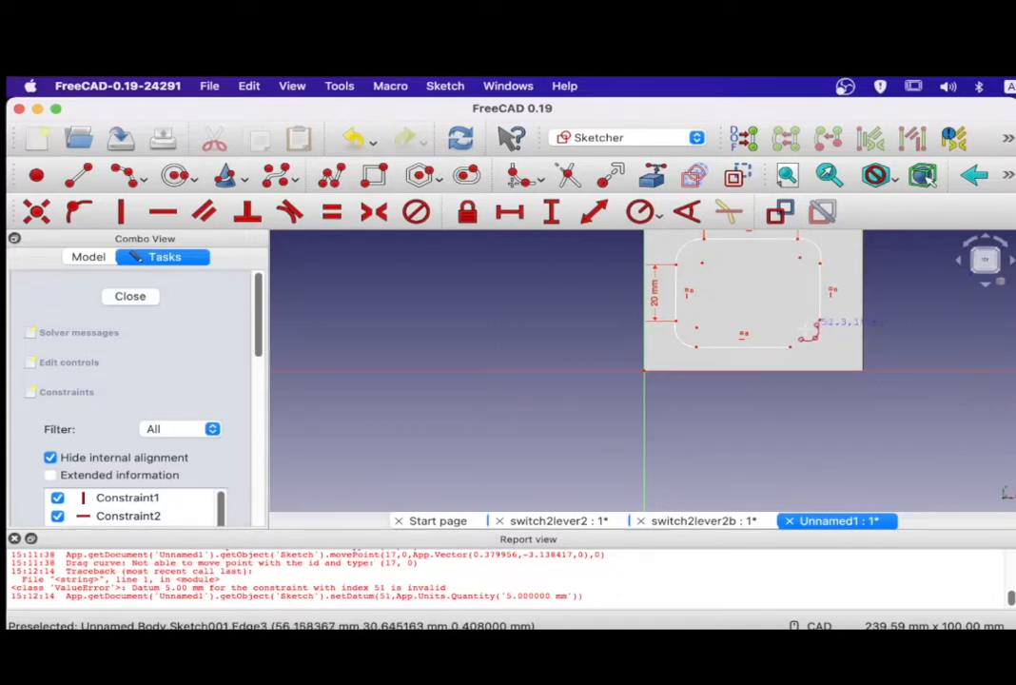
click(820, 320)
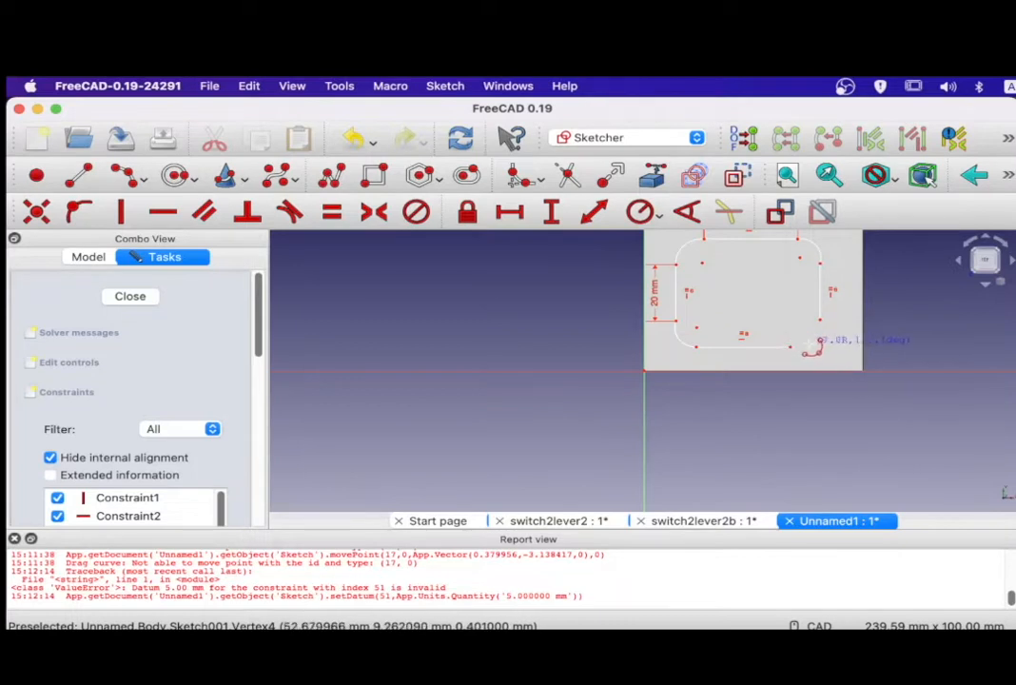
click(816, 348)
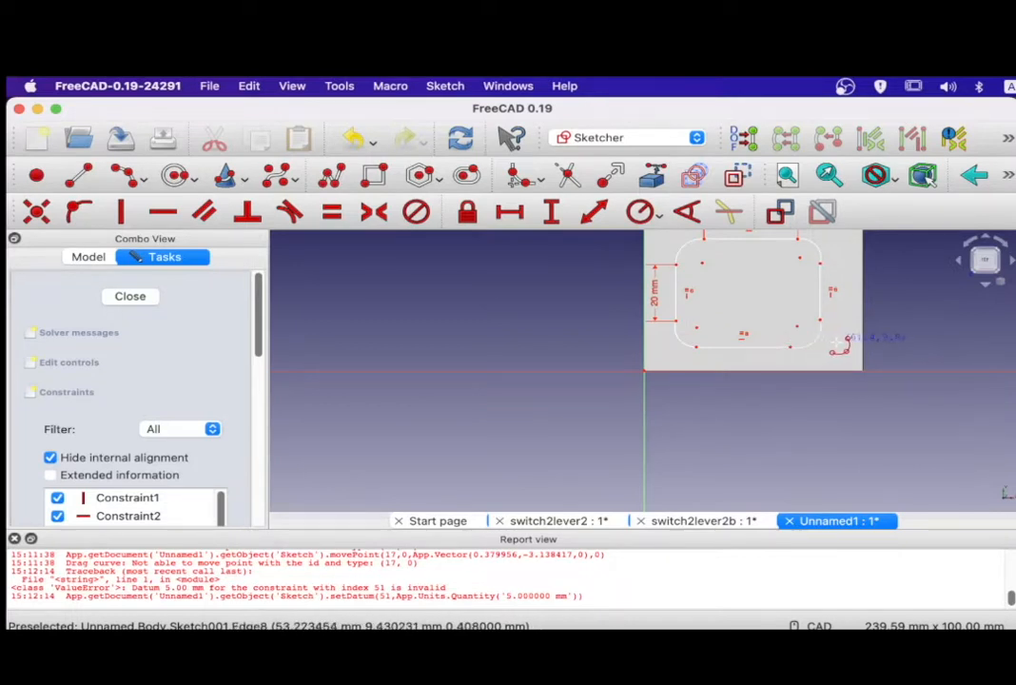
Set the lower-left corner arc's radius to 5 mm and its angle to 90°.
click(690, 344)
click(644, 213)
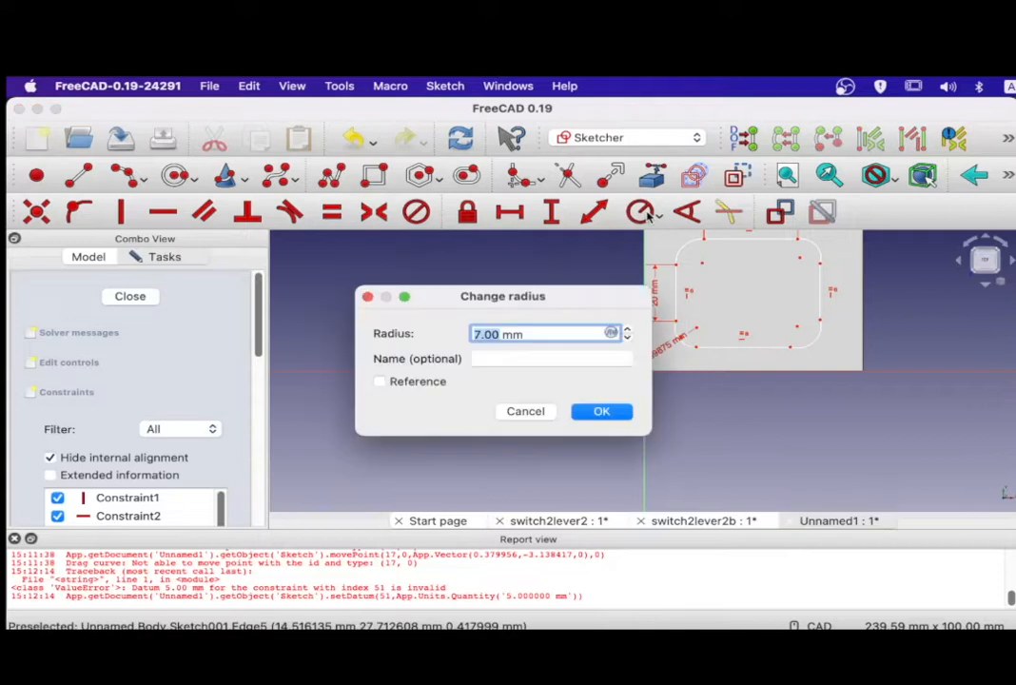
text(5)
key(Return)
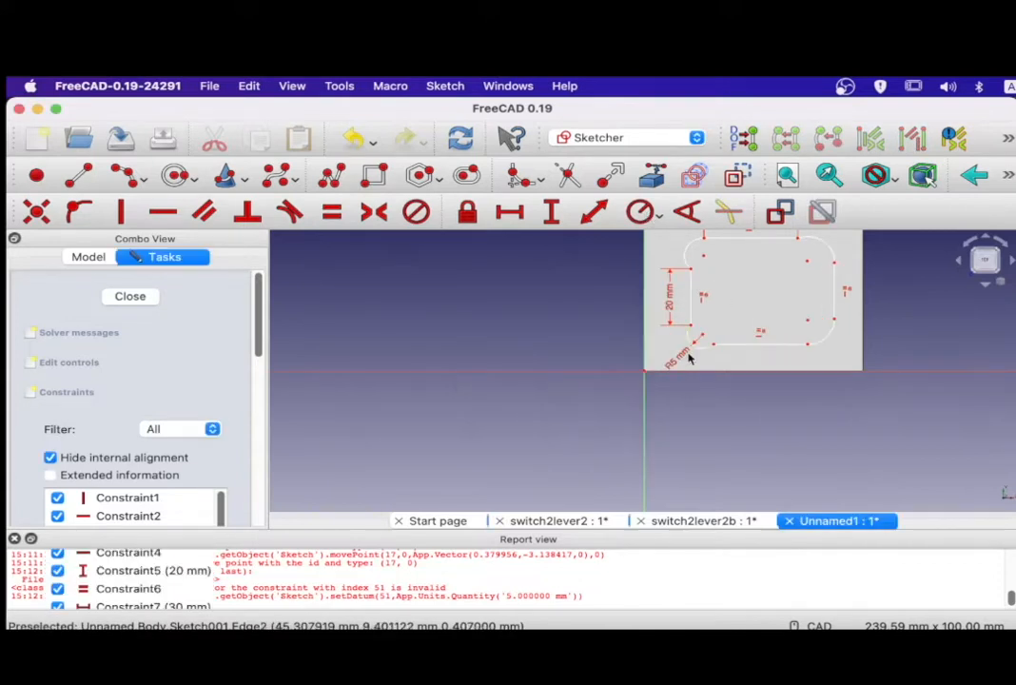
click(687, 211)
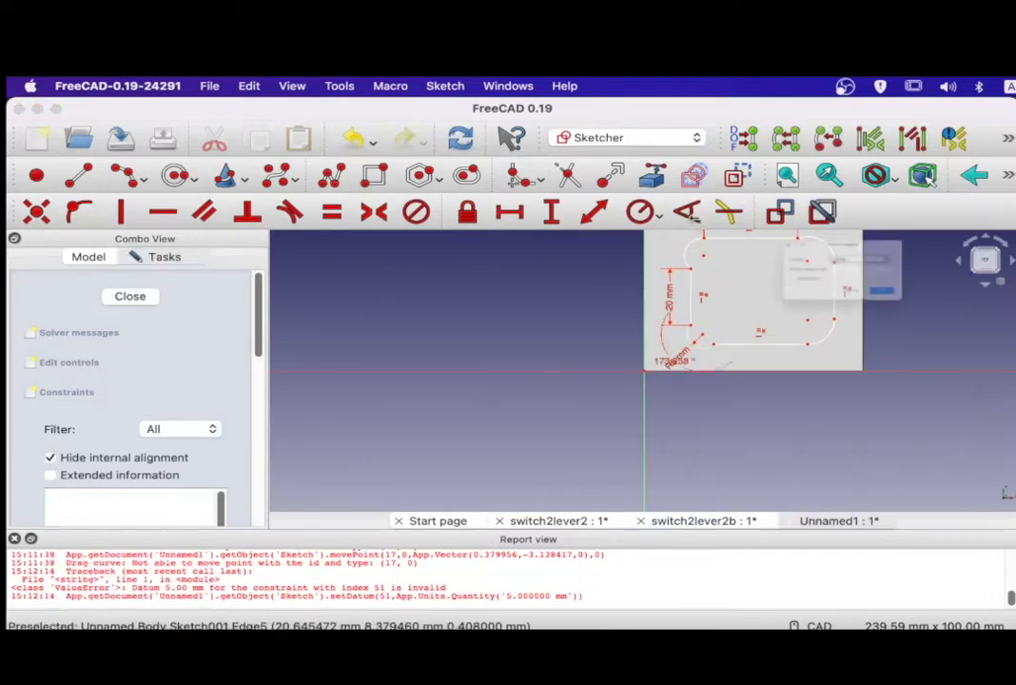
text(90)
key(Return)
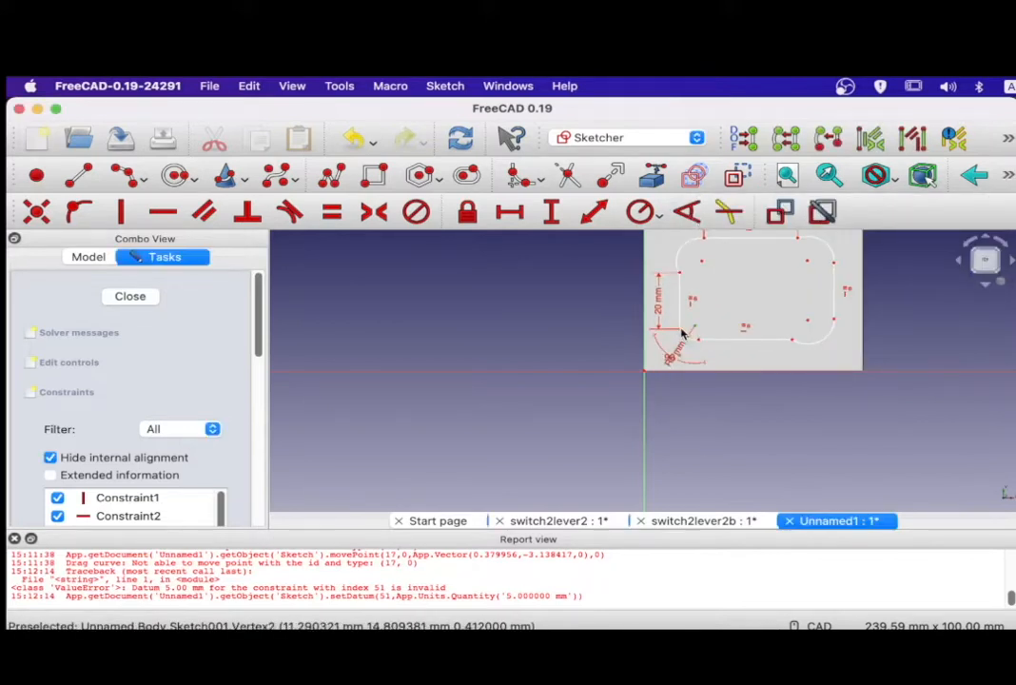
Set the vertical distance between the lower-left arc's centre and the left line's lower end to 0 mm.
click(550, 211)
text(0)
key(Return)
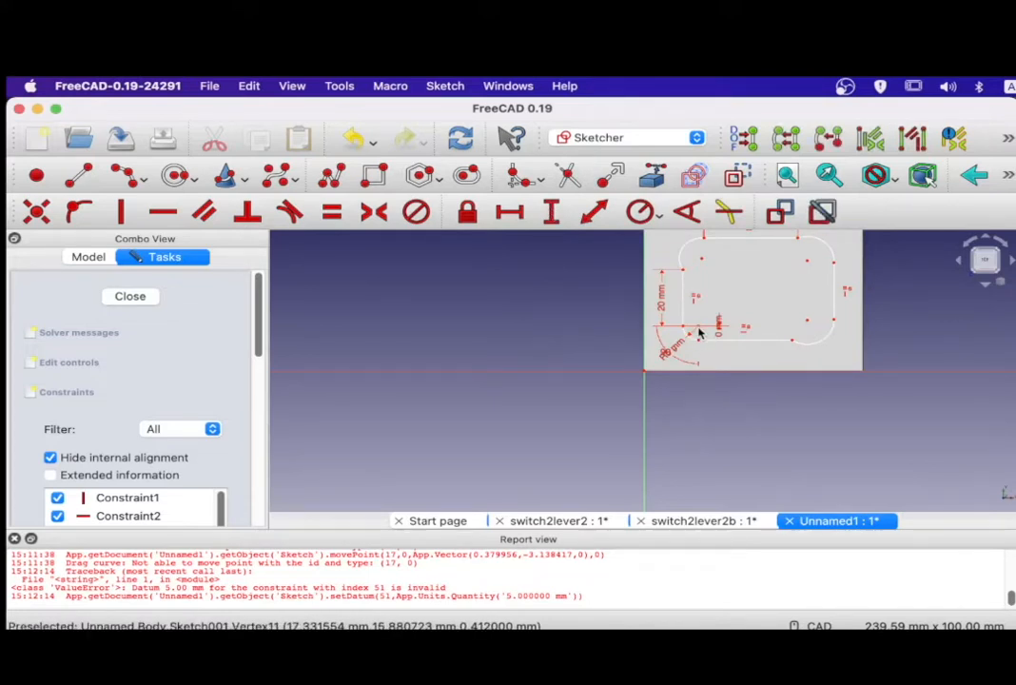
Position the lower-left arc's centre 20 mm horizontally and 20 mm vertically from the sketch origin.
click(646, 377)
text(20)
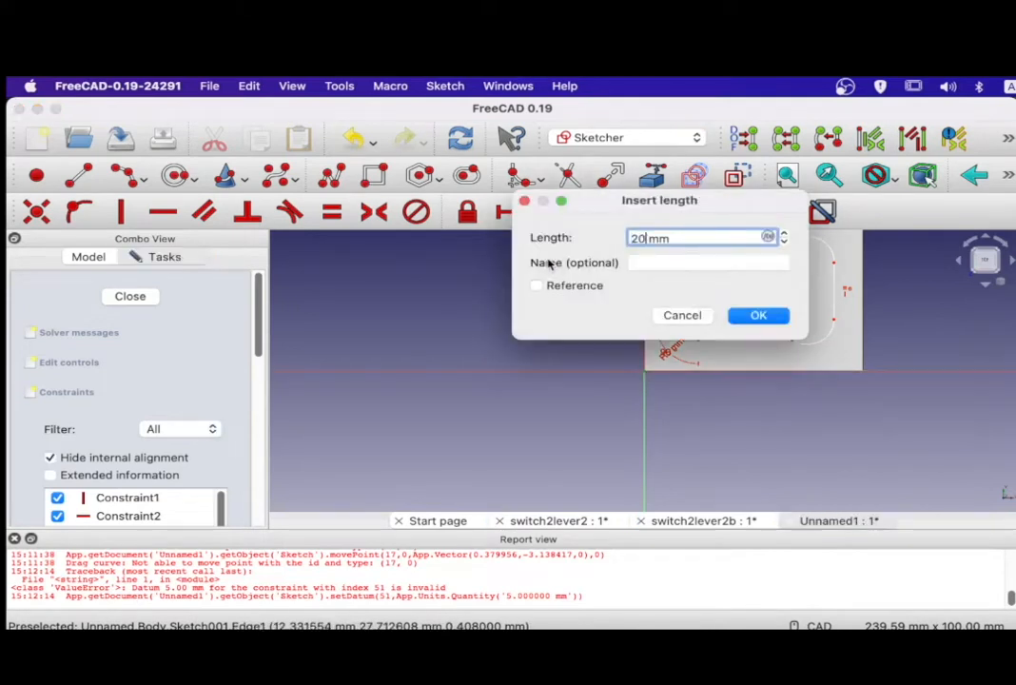
key(Return)
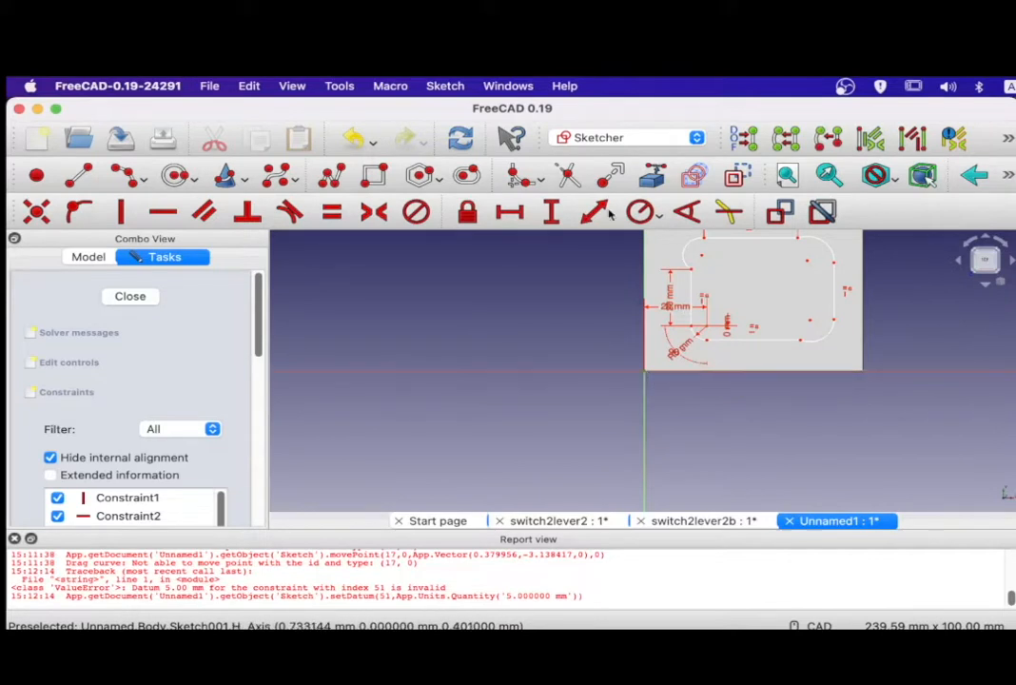
click(551, 211)
text(20)
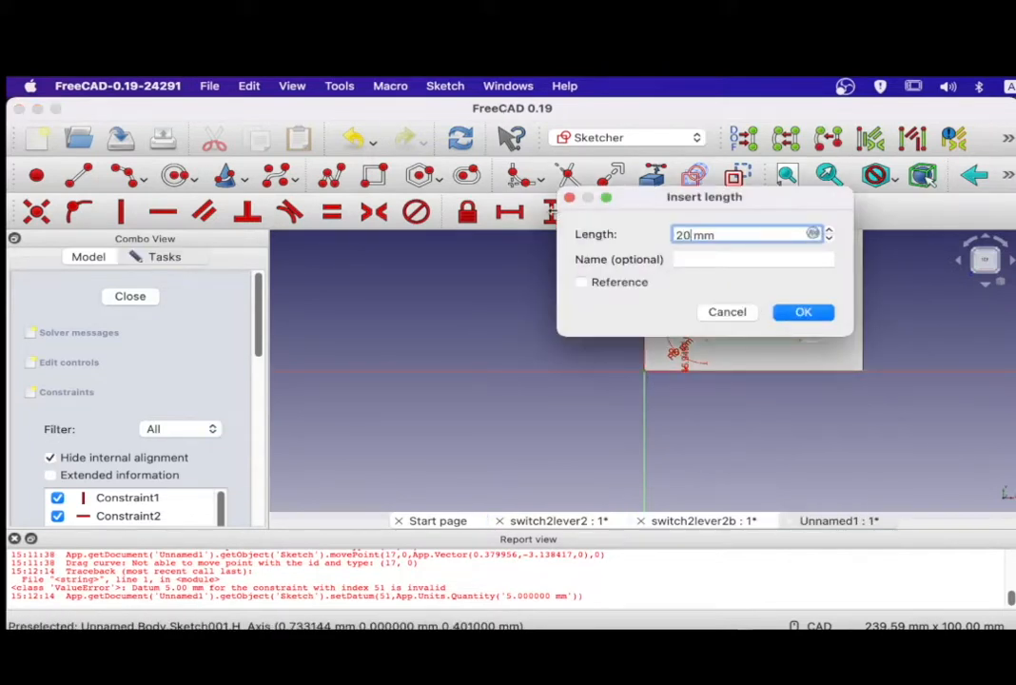
click(824, 316)
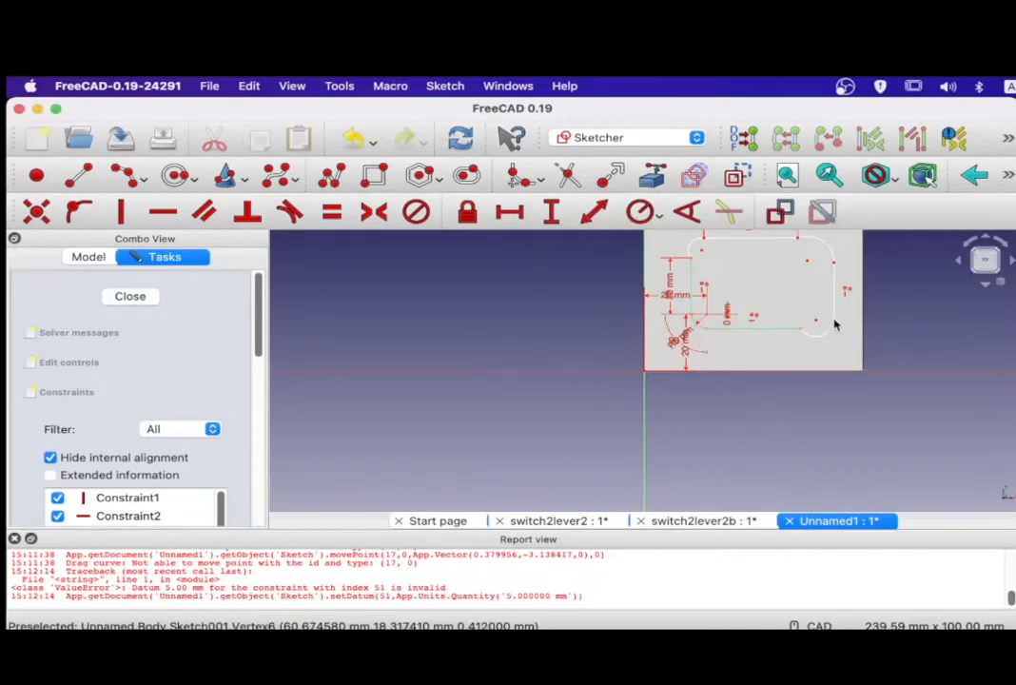
Add a radius constraint to the upper-left corner arc and set its angle to 90°.
click(691, 242)
click(649, 217)
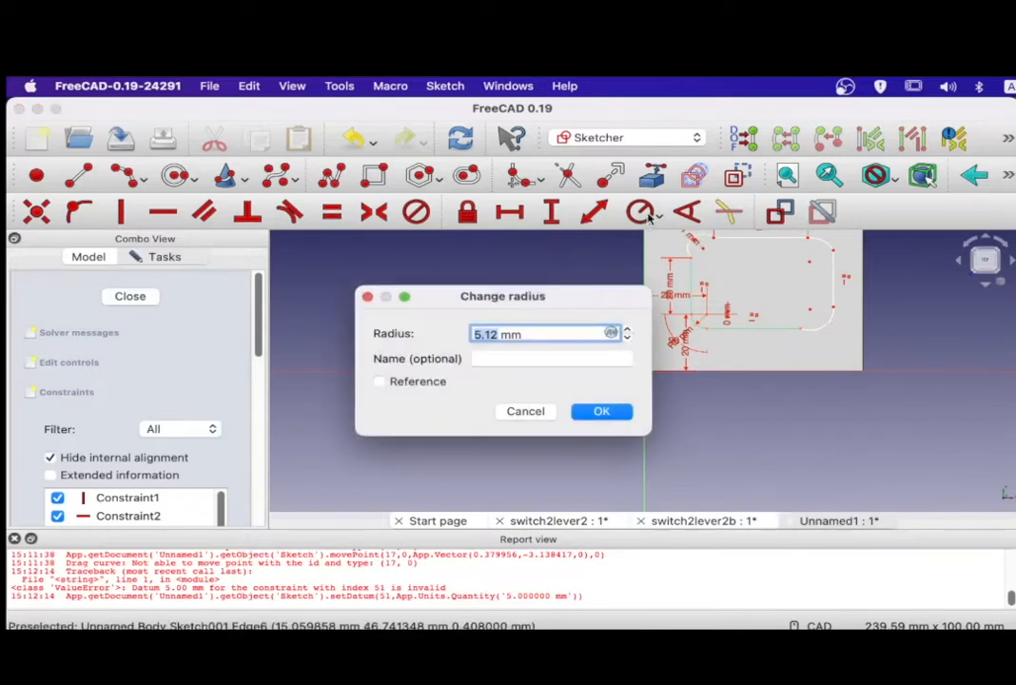
key(Return)
click(683, 218)
text(90)
key(Return)
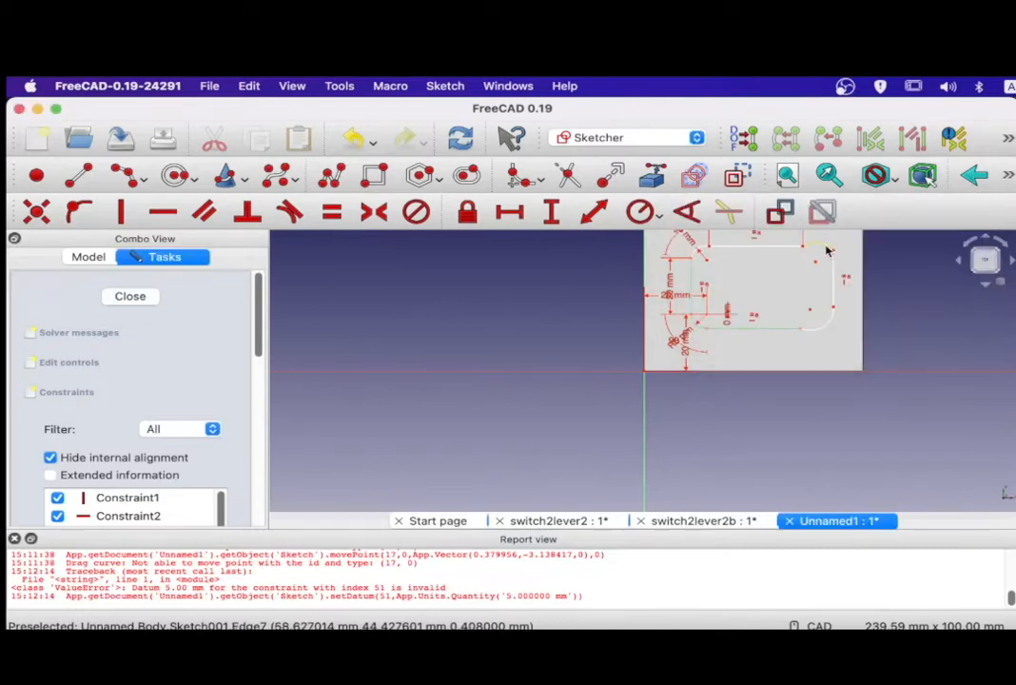
Set the upper-right corner arc's radius to 5 mm and constrain its angle to 90°.
click(827, 250)
click(643, 213)
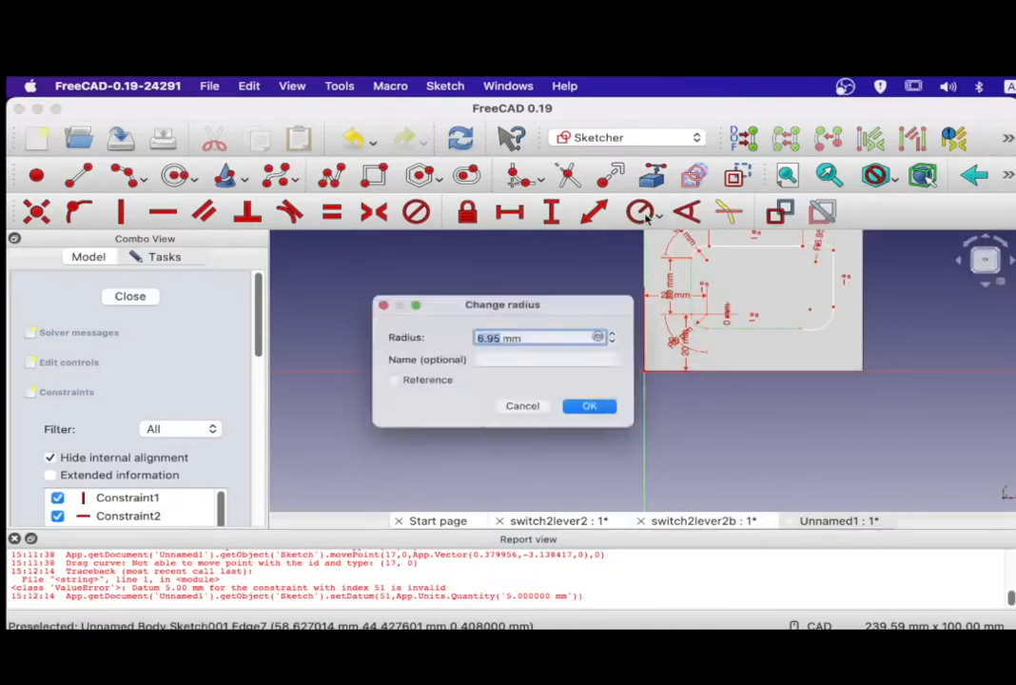
text(5)
click(611, 419)
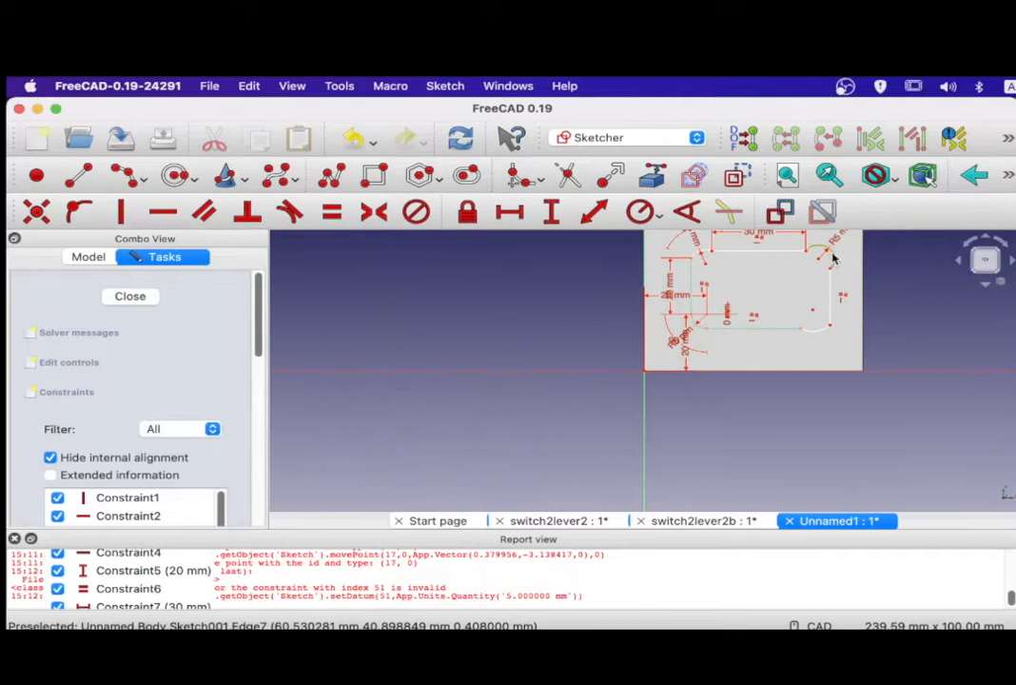
click(687, 211)
key(Return)
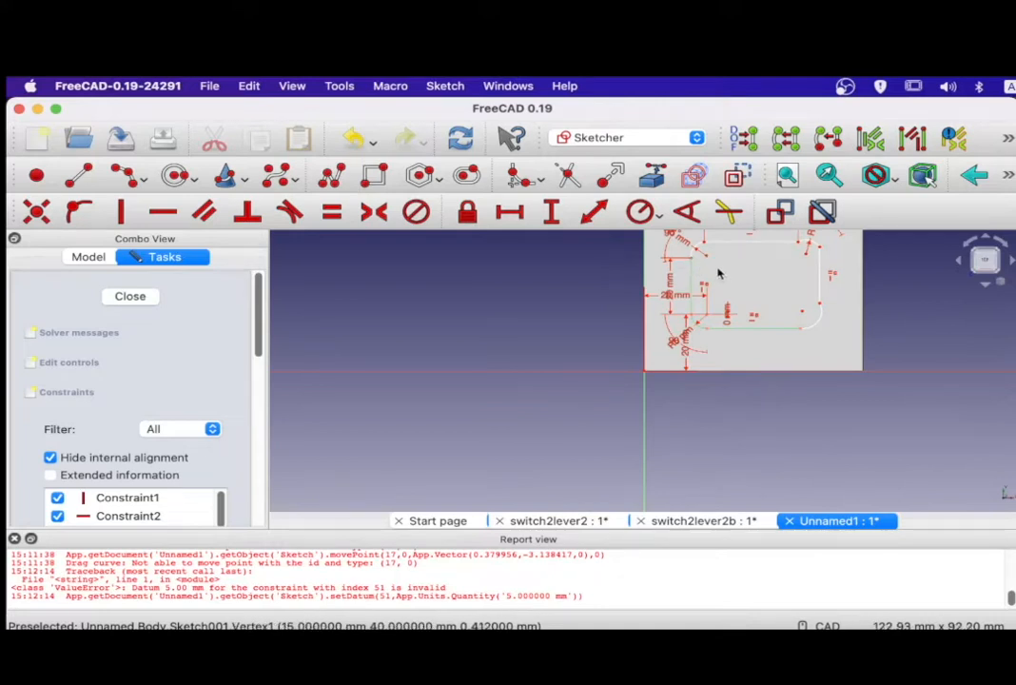
Set the vertical distance between each upper arc's centre and the upper end of its adjoining side line to 0 mm.
click(550, 211)
text(0)
key(Return)
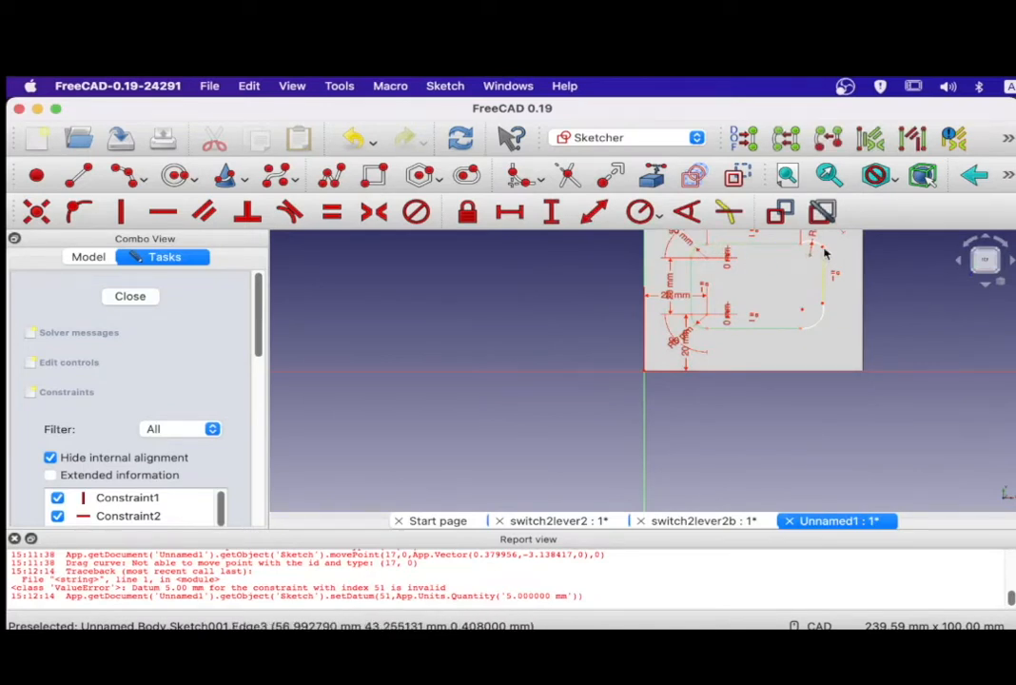
click(549, 213)
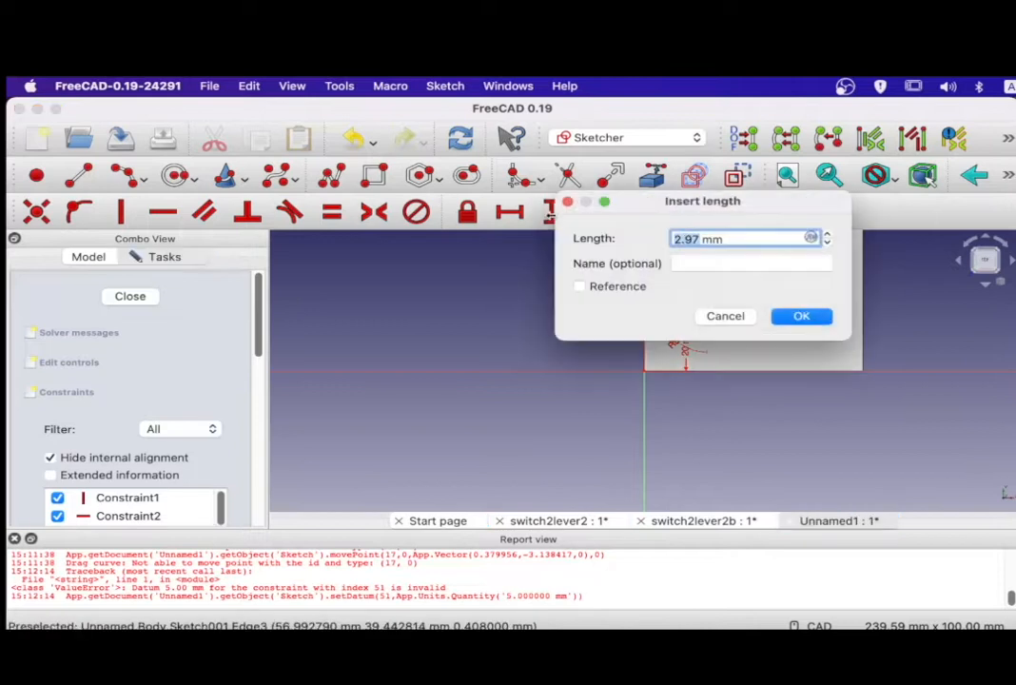
key(Escape)
Constrain the lower-right corner arc's radius to 5 mm.
click(813, 323)
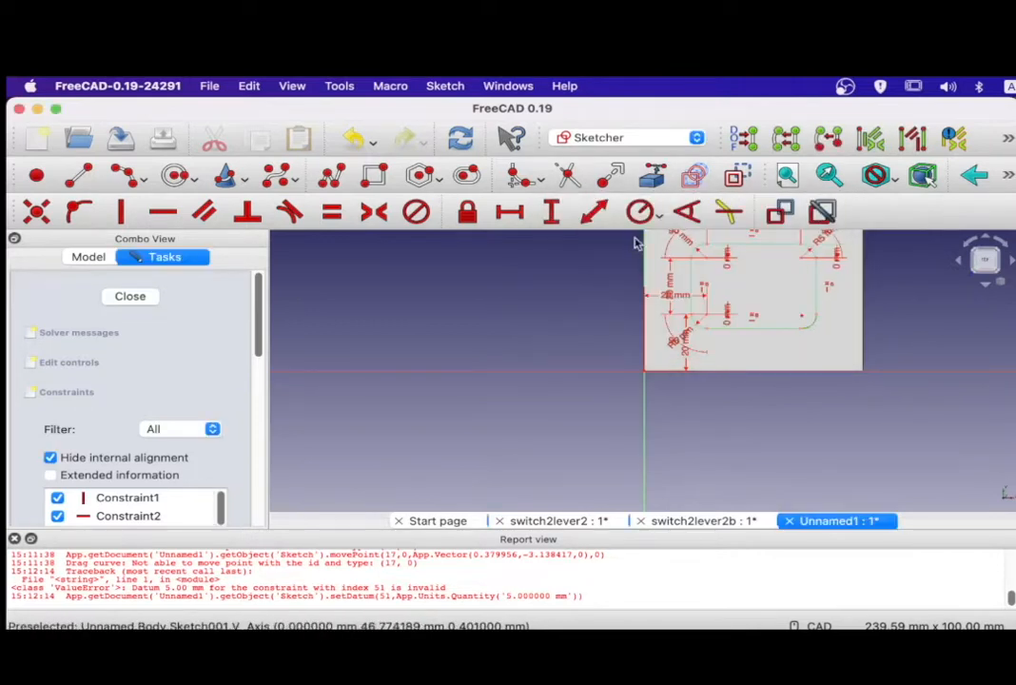
click(640, 219)
click(594, 416)
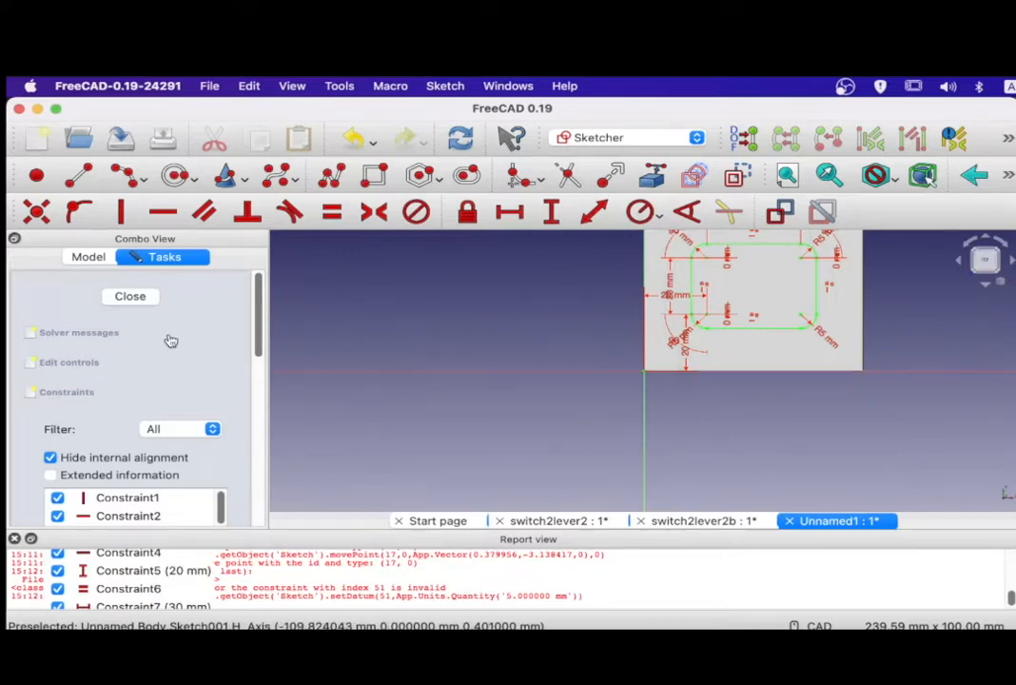
Close the opening sketch and cut it through the plate as a pocket with a length of 5 mm.
click(130, 296)
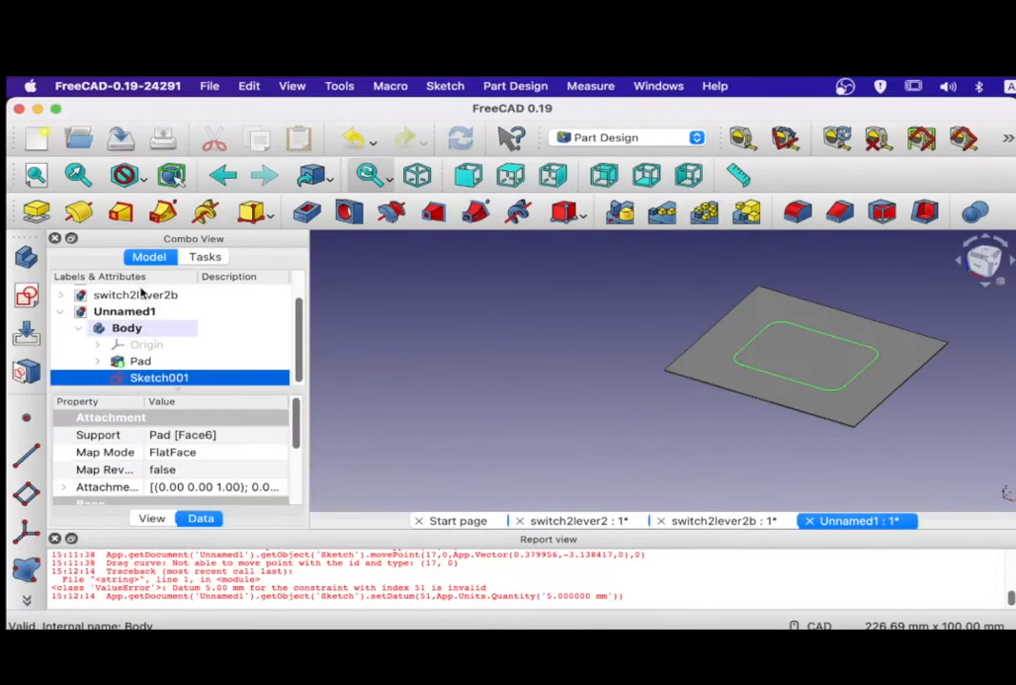
click(309, 213)
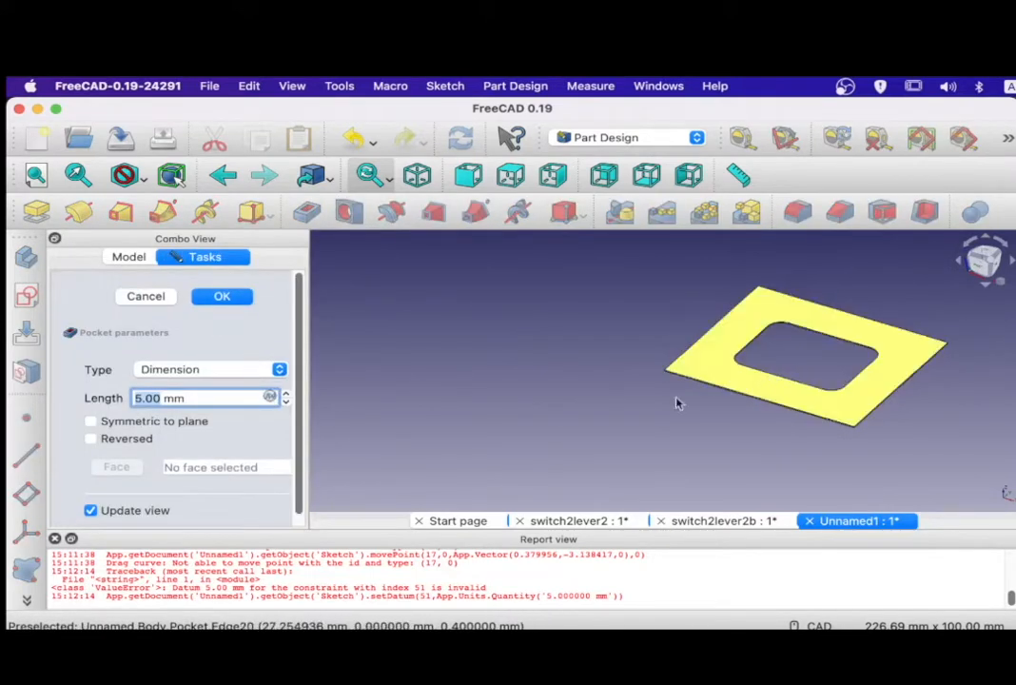
click(222, 297)
Fillet the plate's four outer corner edges with a radius of 3 mm.
middle_drag(864, 488, 869, 481)
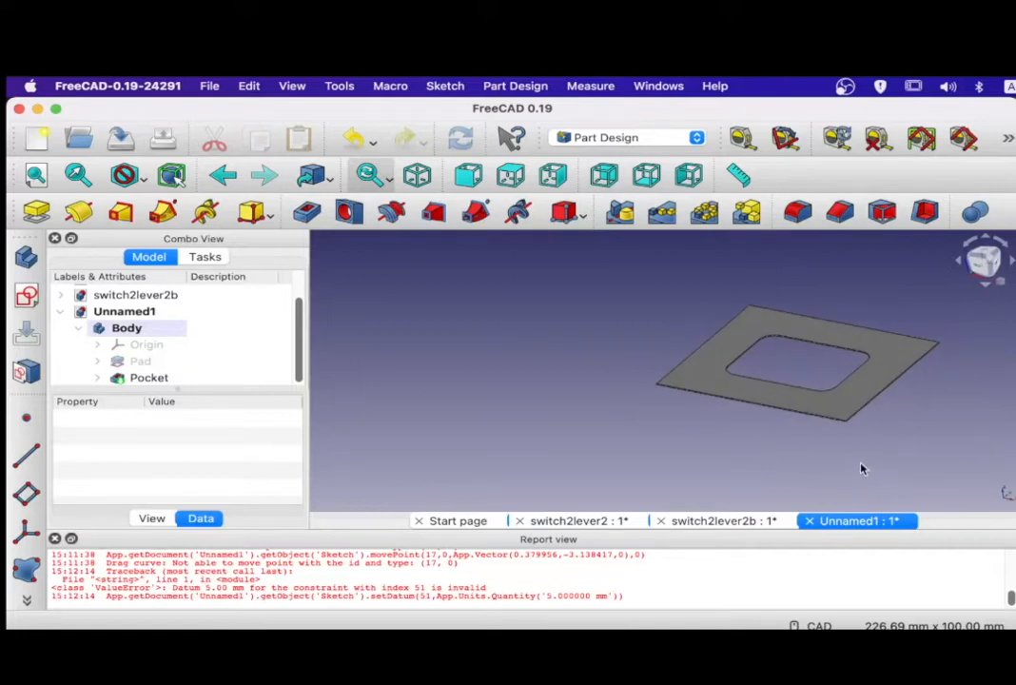
scroll(858, 457, down, 2)
scroll(855, 448, up, 4)
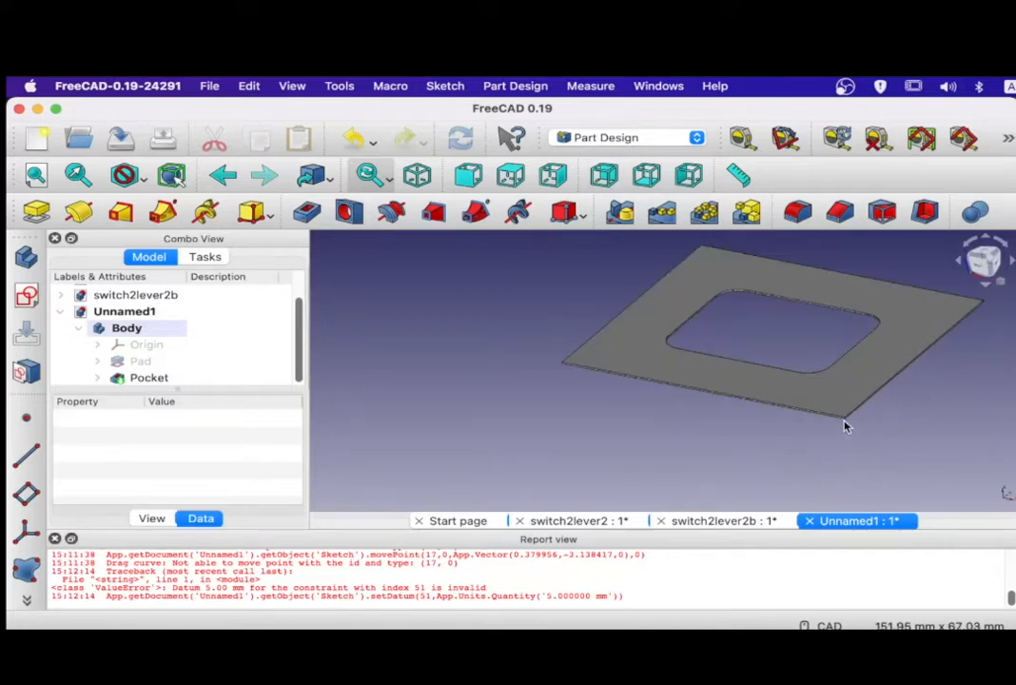
scroll(847, 426, up, 4)
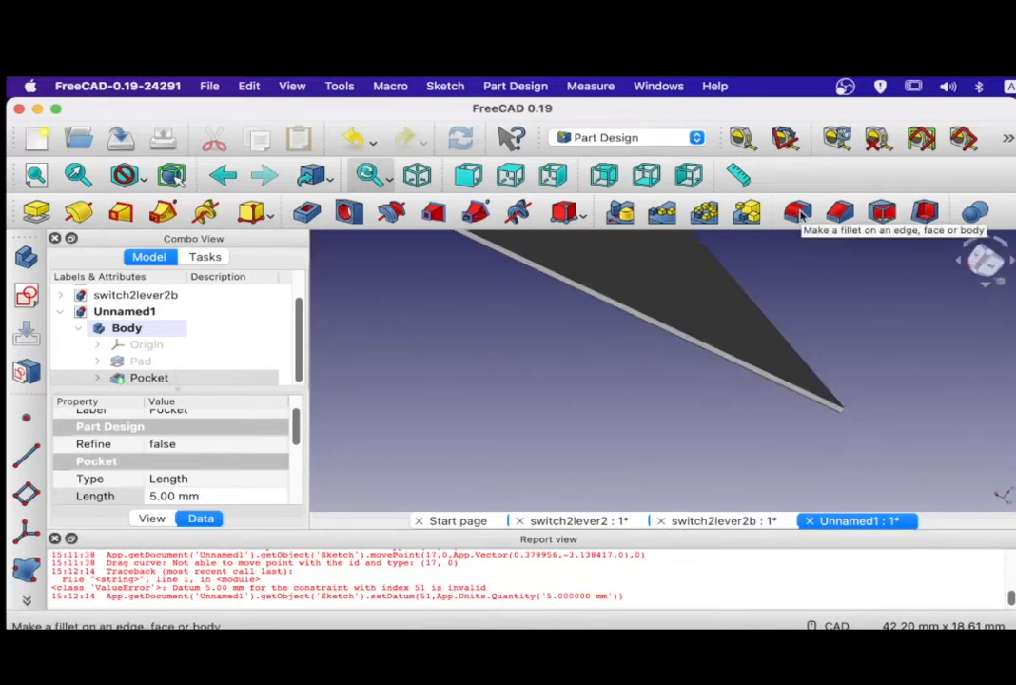
click(801, 216)
text(3)
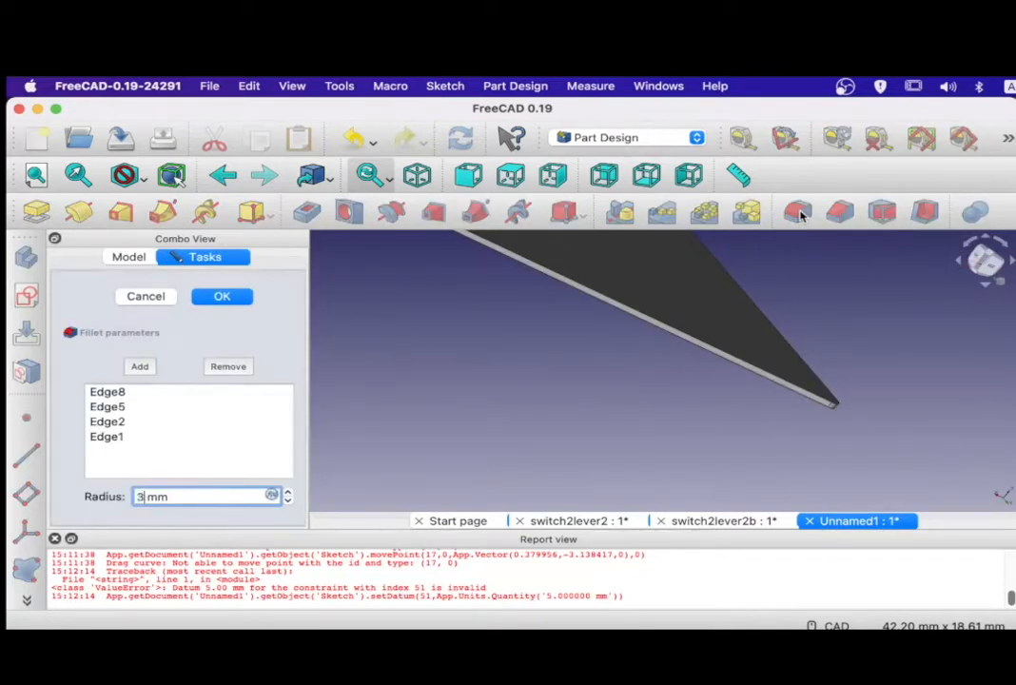
click(222, 296)
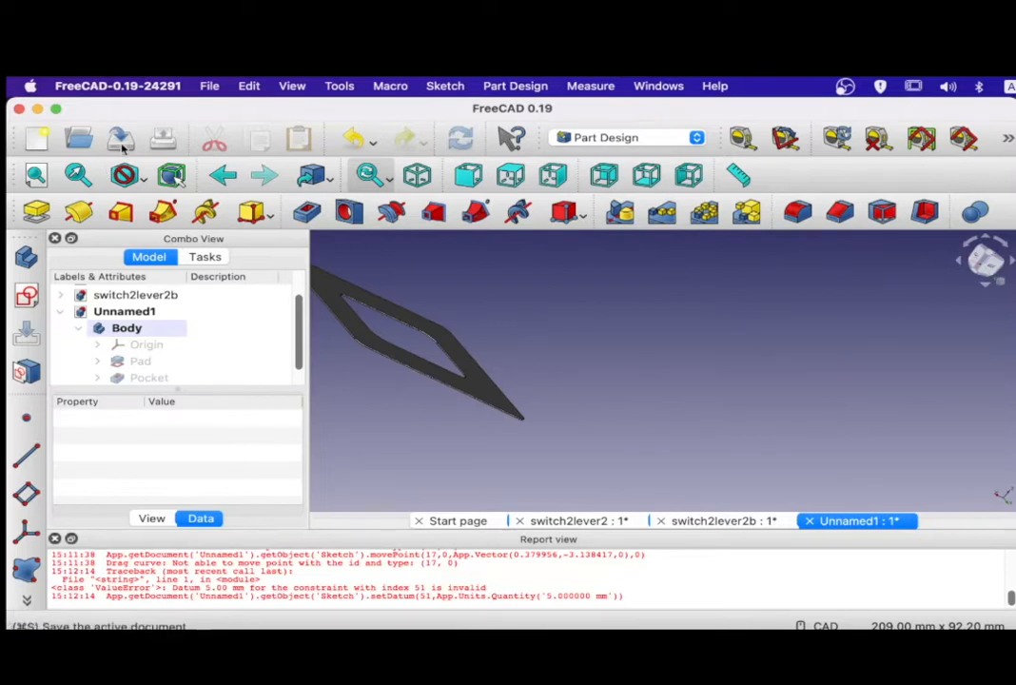
Save the plate document as switchbase.
click(121, 141)
text(switchbase)
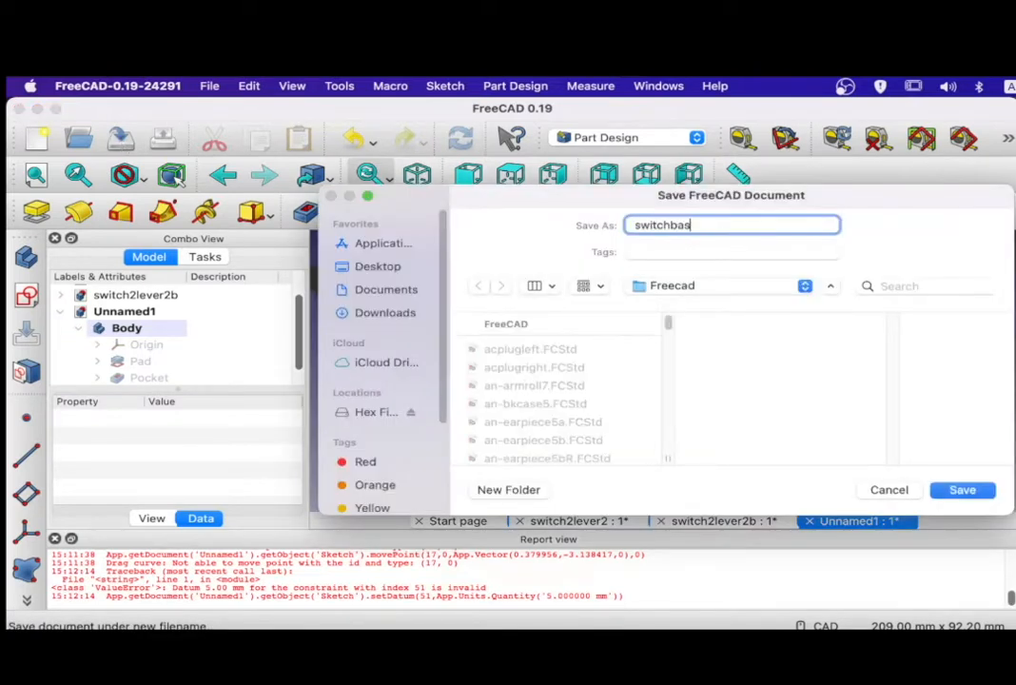
click(962, 489)
scroll(711, 442, down, 4)
middle_drag(890, 463, 814, 455)
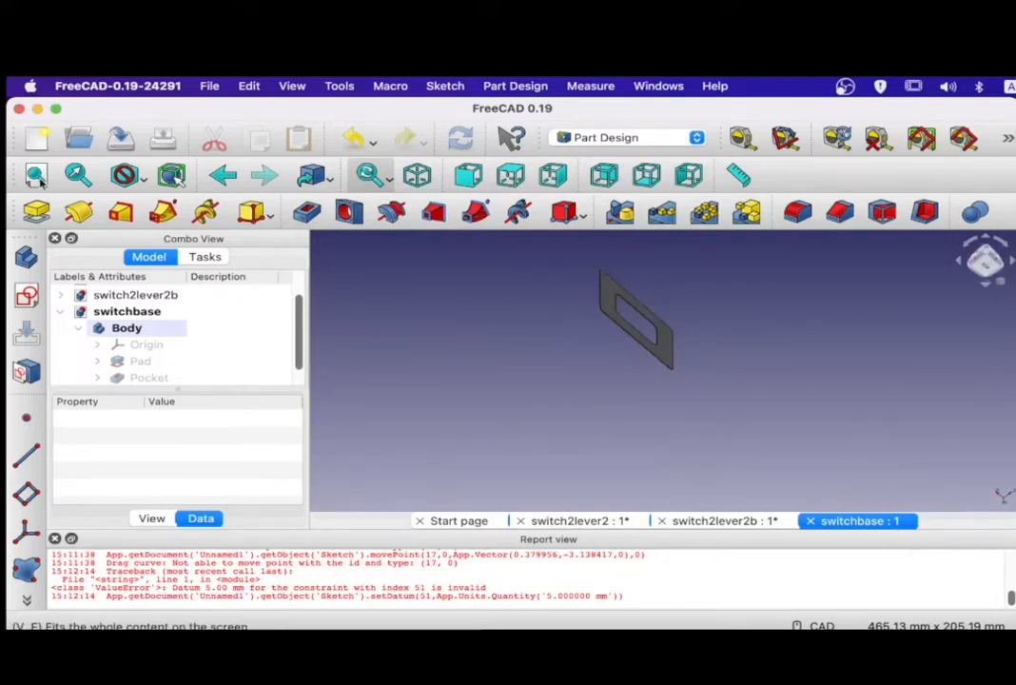
Create a new document with a body and start a sketch on its XY plane.
click(36, 143)
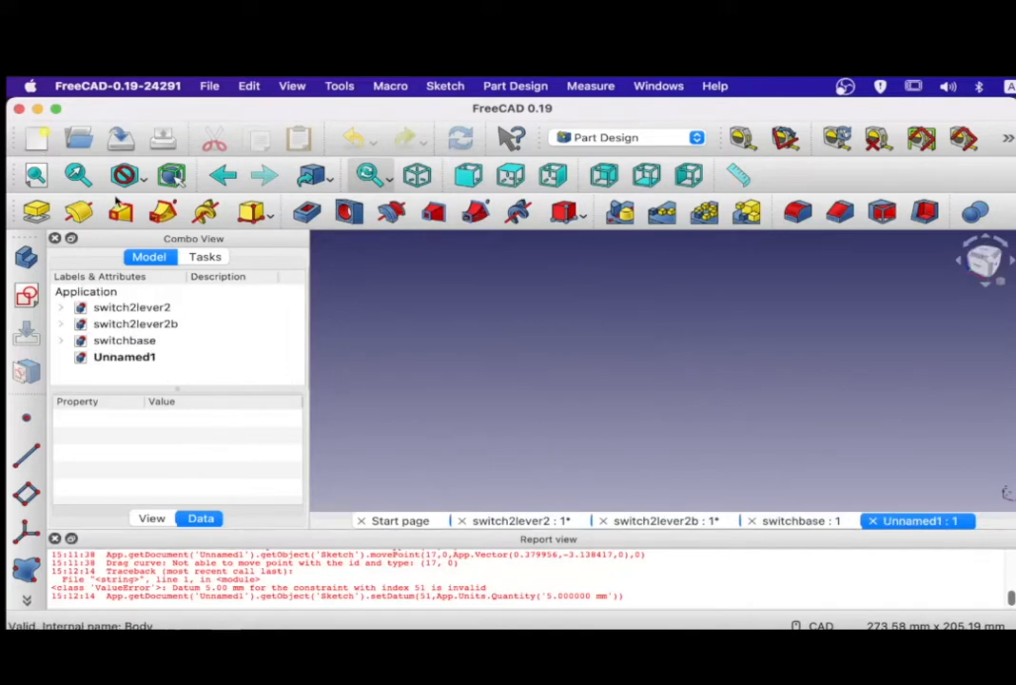
click(26, 257)
click(27, 297)
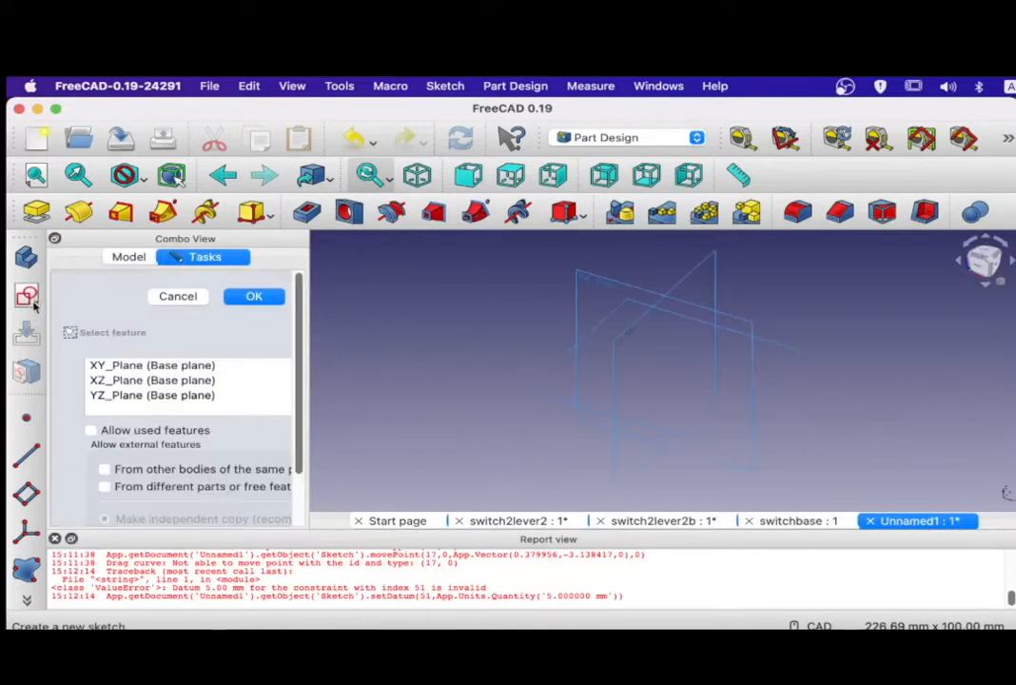
click(103, 367)
click(247, 299)
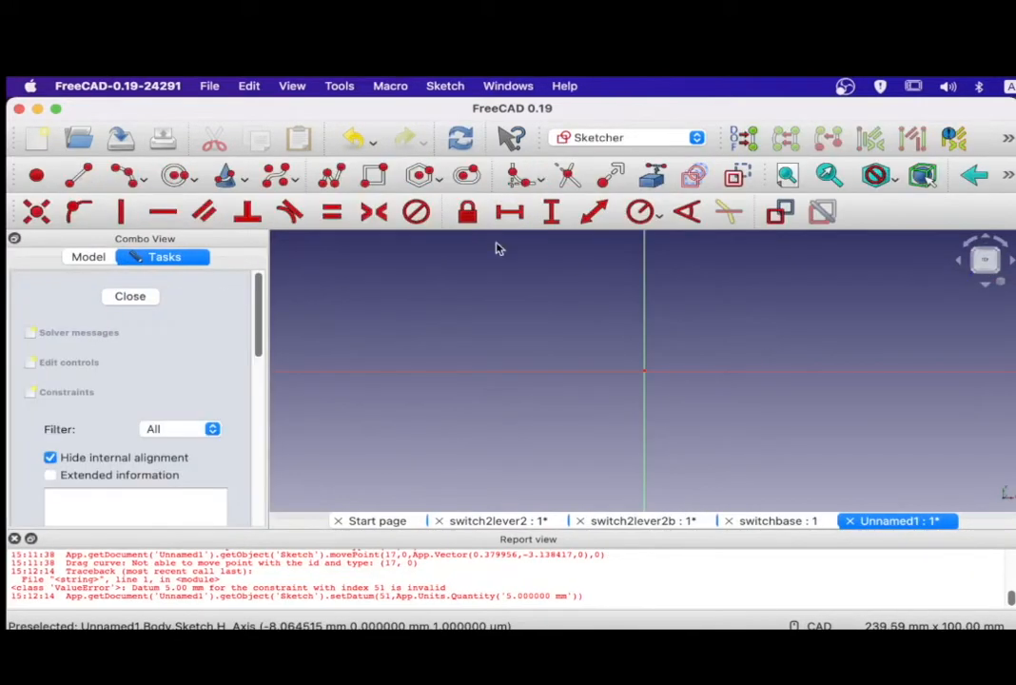
Draw a rectangle above and beside the origin and make its lower-left corner coincident with the origin.
click(373, 174)
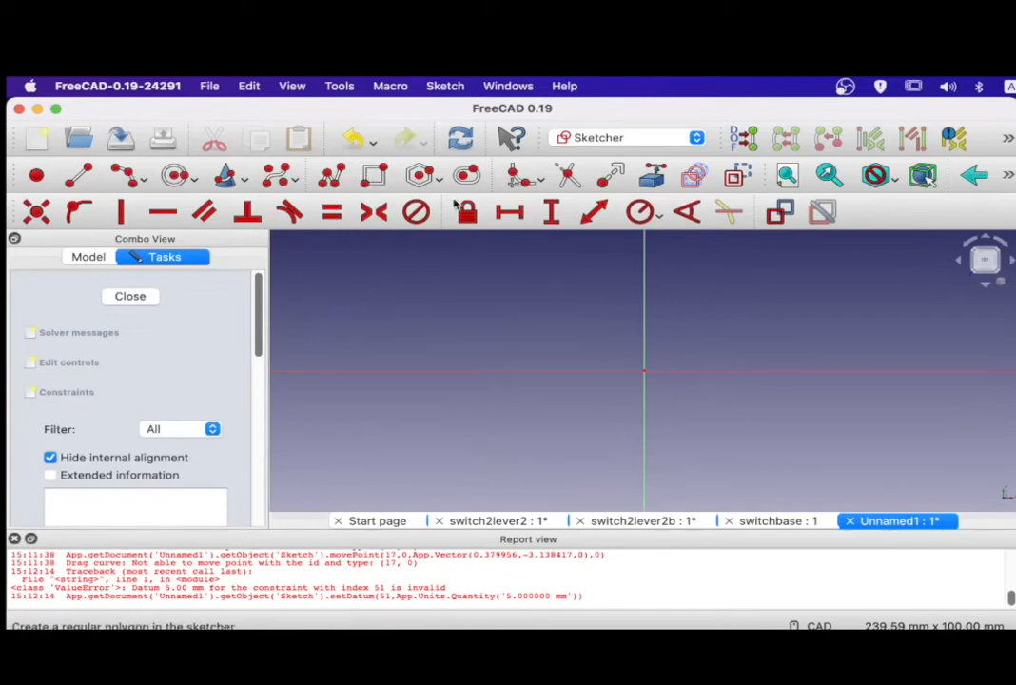
click(650, 276)
click(836, 359)
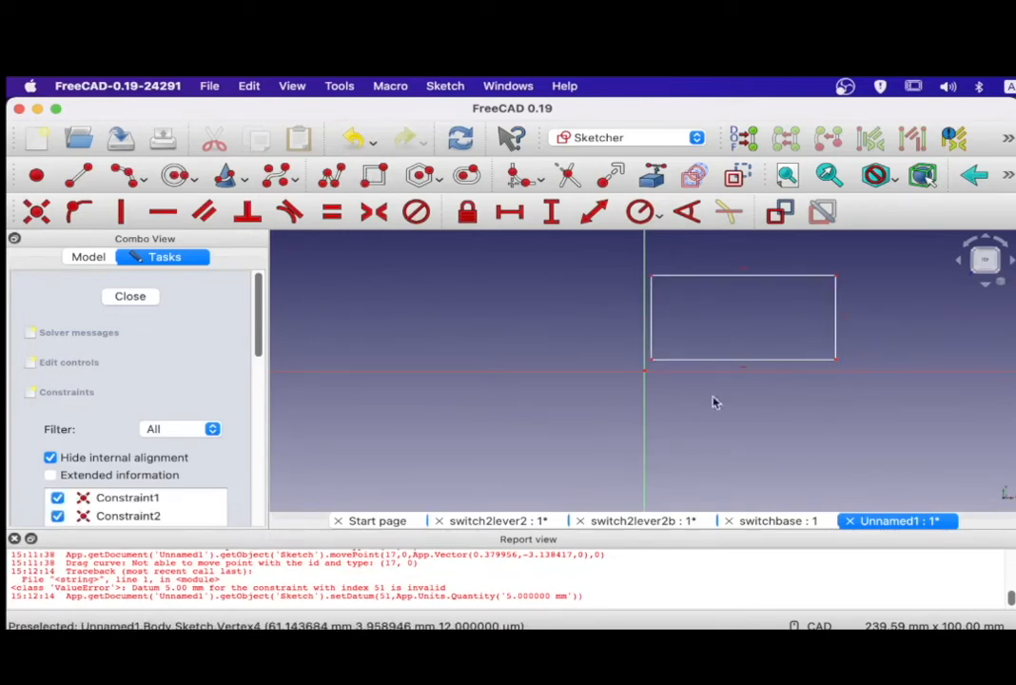
click(650, 357)
click(643, 372)
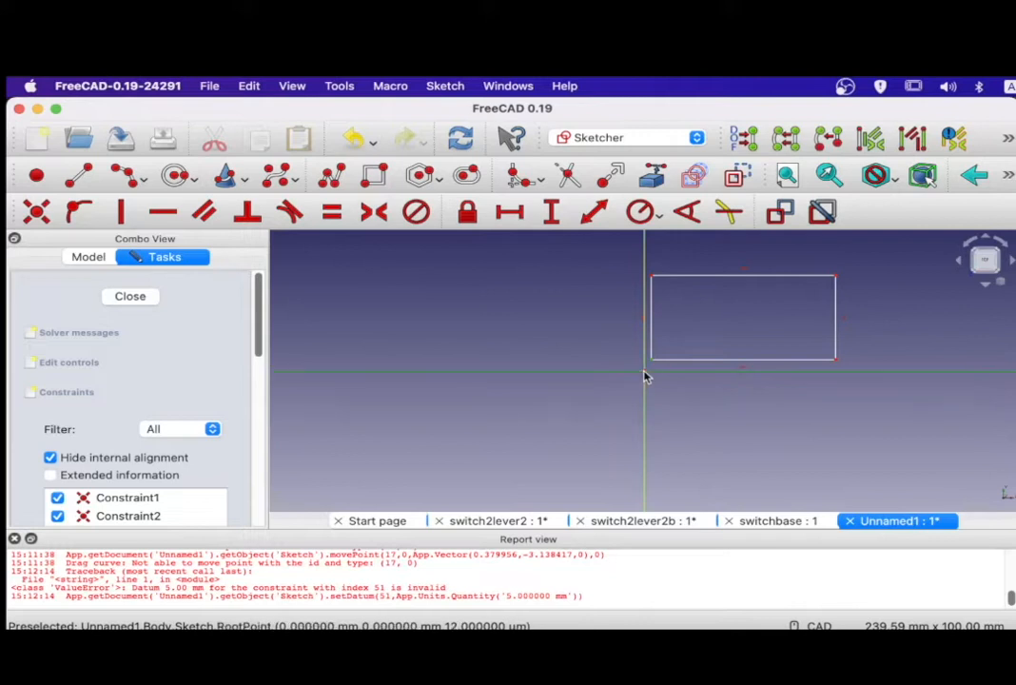
click(641, 371)
click(646, 374)
click(36, 212)
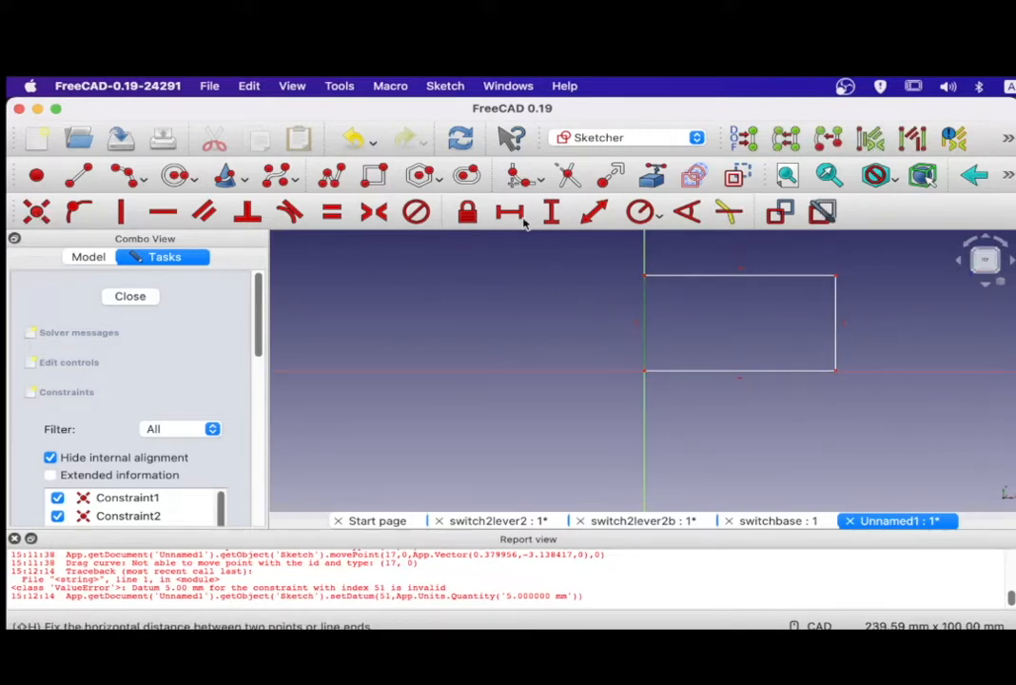
Constrain the rectangle to 40 mm high and 50 mm wide, and close the sketch.
click(556, 215)
text(40mm)
key(Return)
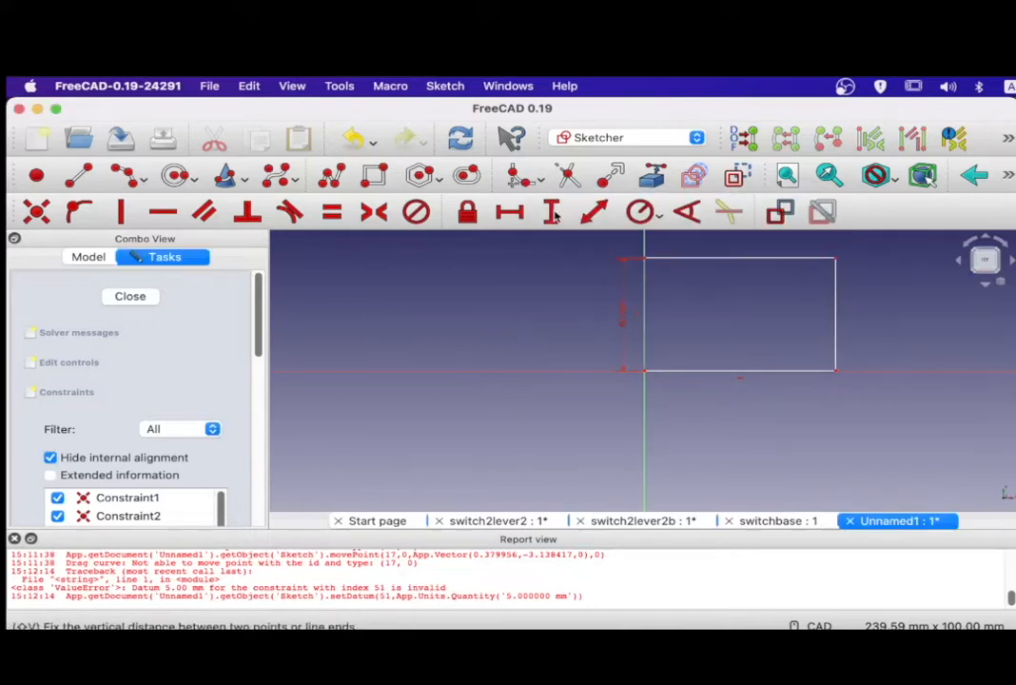
click(734, 263)
click(509, 211)
text(5)
key(Return)
click(143, 296)
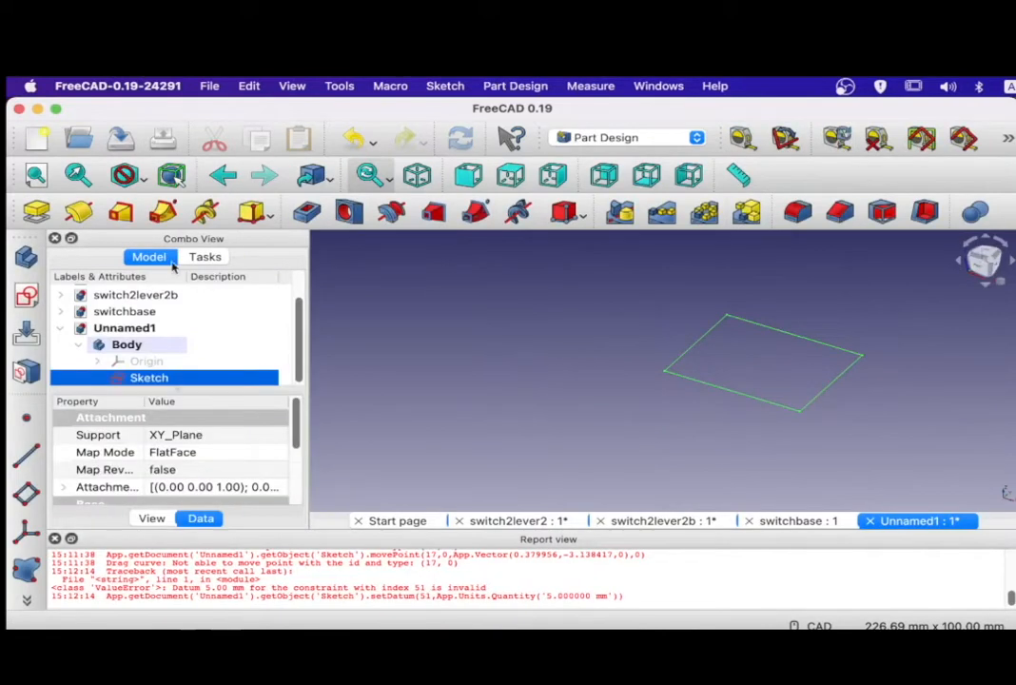
Pad the rectangle sketch to a length of 0.4 mm.
click(36, 212)
text(0)
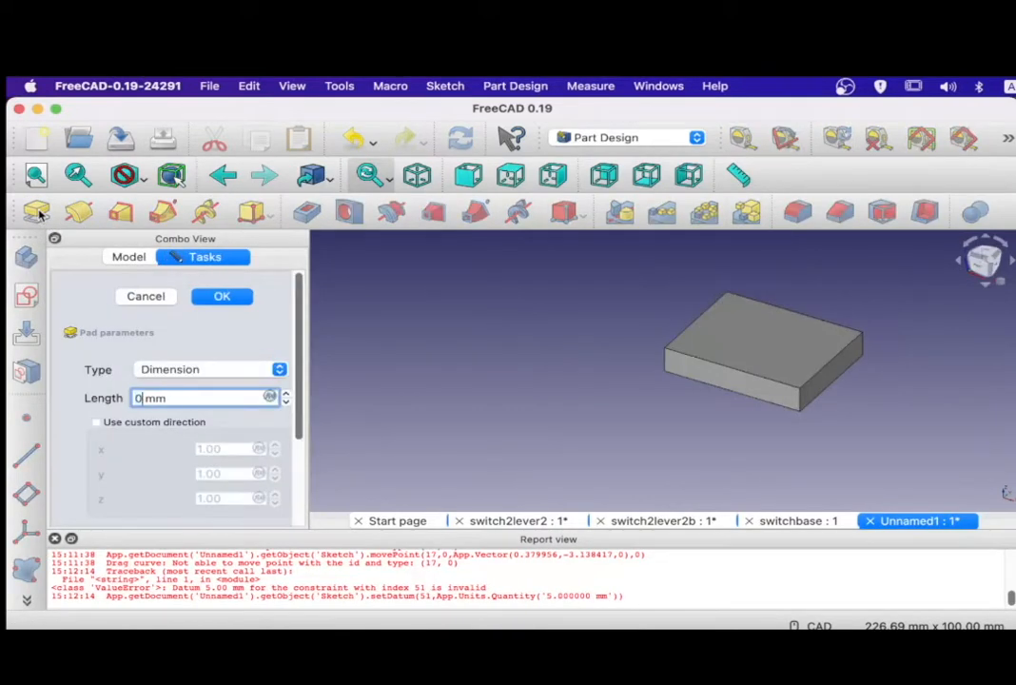
text(.4)
key(Return)
Sketch two horizontal lines about 24 mm long and two vertical lines about 18 mm long as opening sides on the plate's upper face.
click(767, 363)
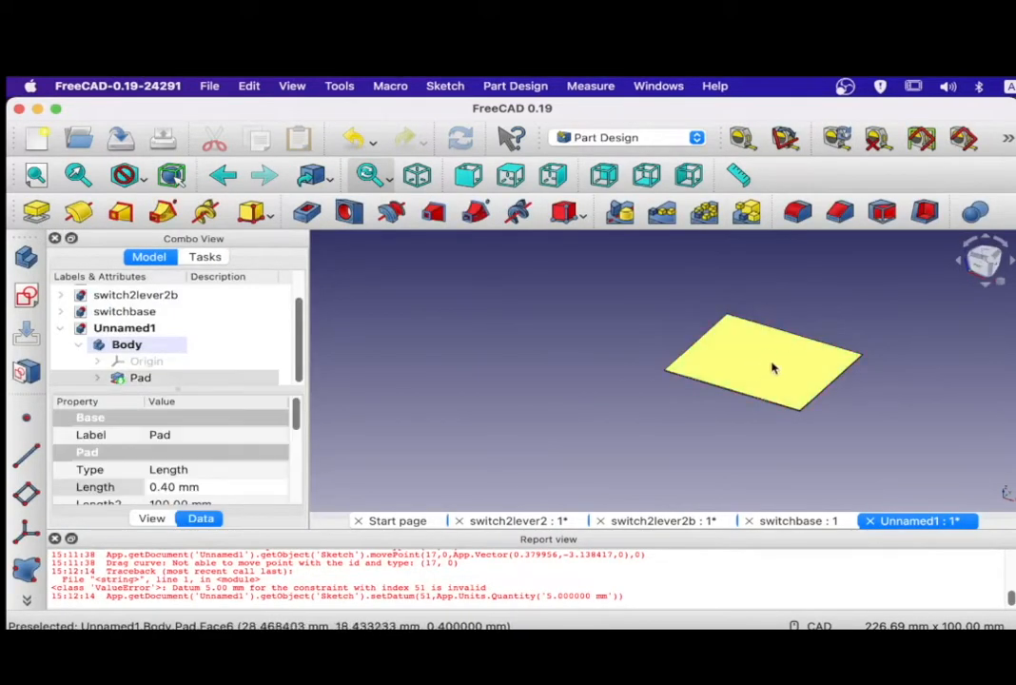
click(26, 257)
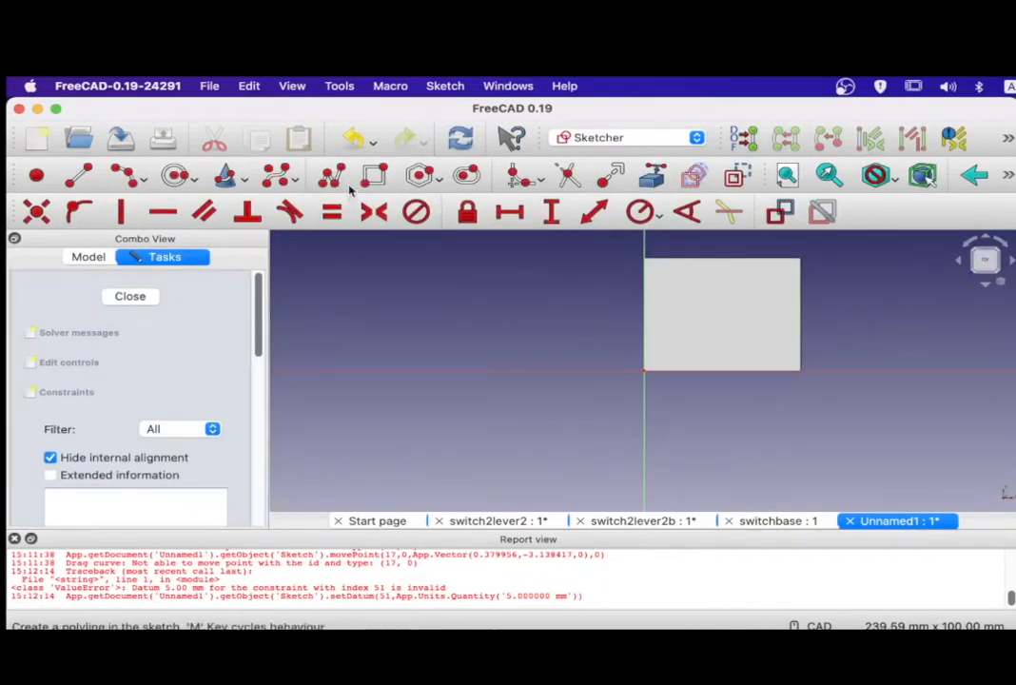
click(174, 175)
click(753, 281)
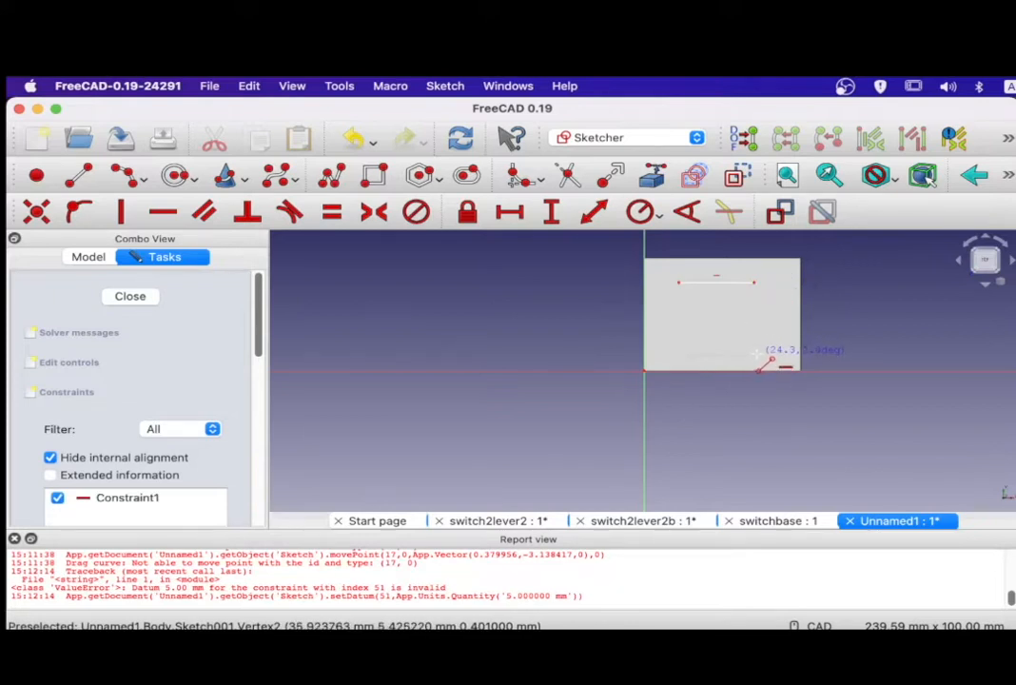
click(757, 356)
click(664, 285)
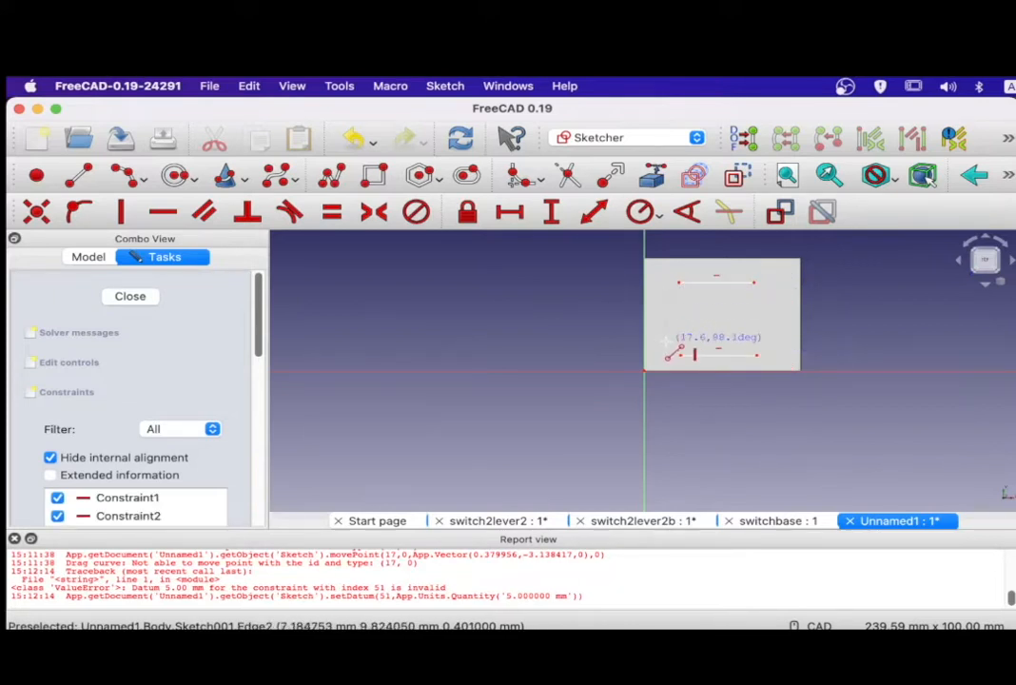
click(664, 344)
click(778, 345)
key(Escape)
Set the left vertical line's length to 20 mm and make the right vertical line equal to it.
click(665, 319)
click(552, 213)
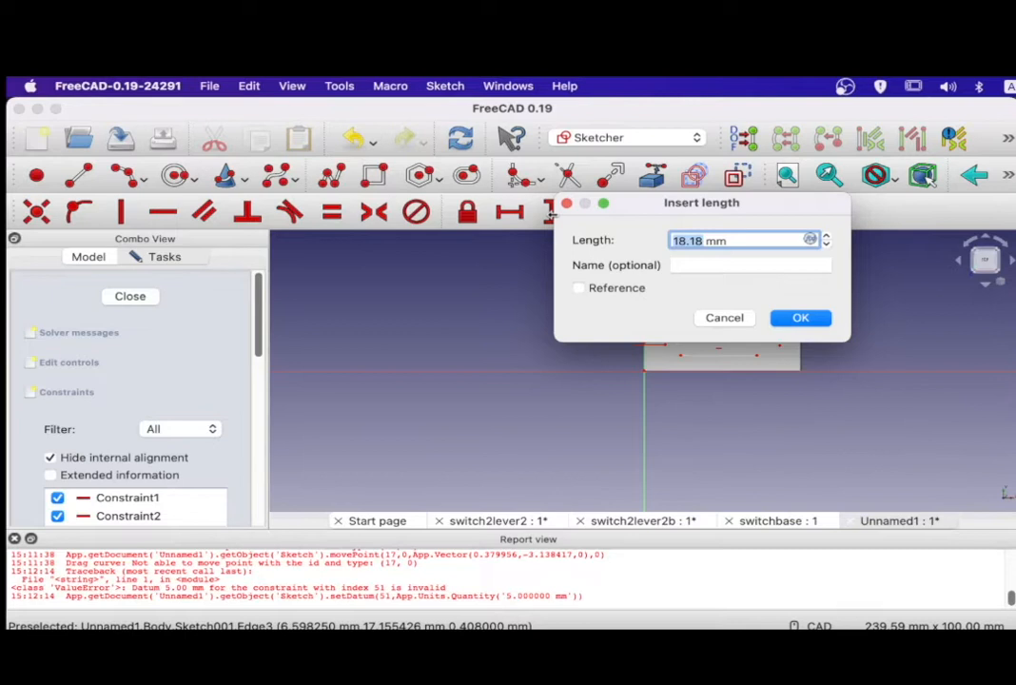
text(20)
key(Return)
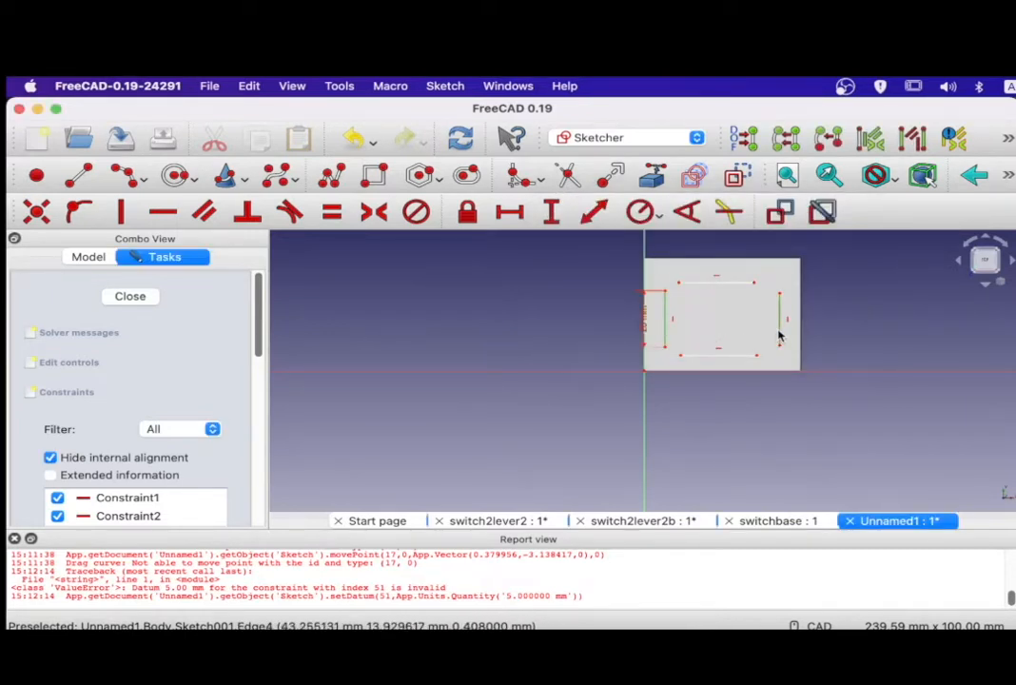
click(600, 253)
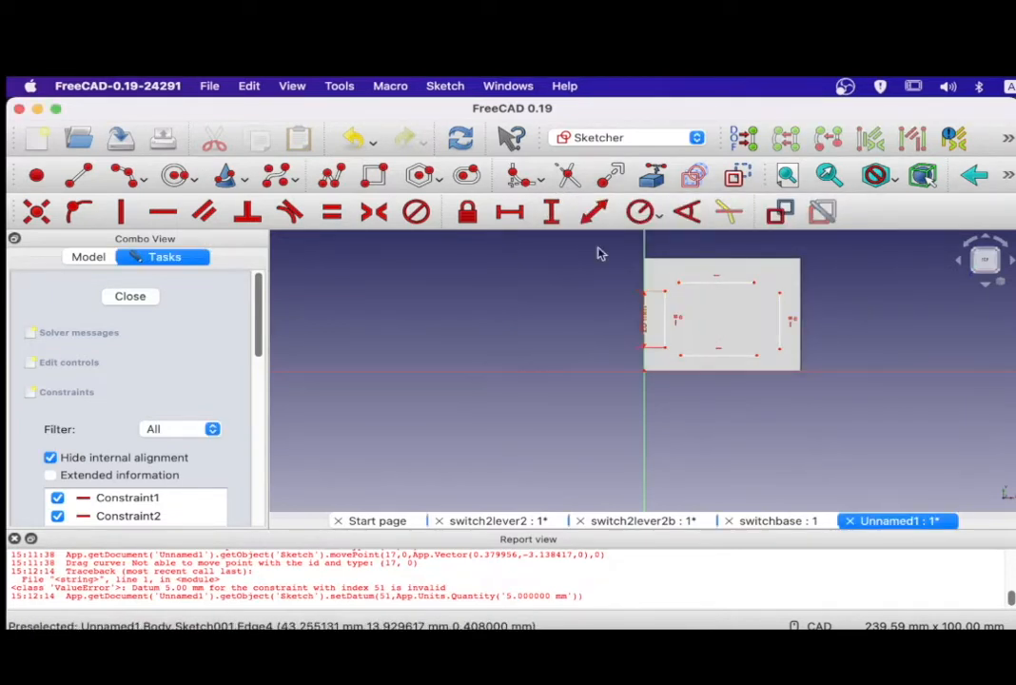
Set the upper horizontal line's length to 30 mm and make the lower horizontal line equal to it.
click(721, 284)
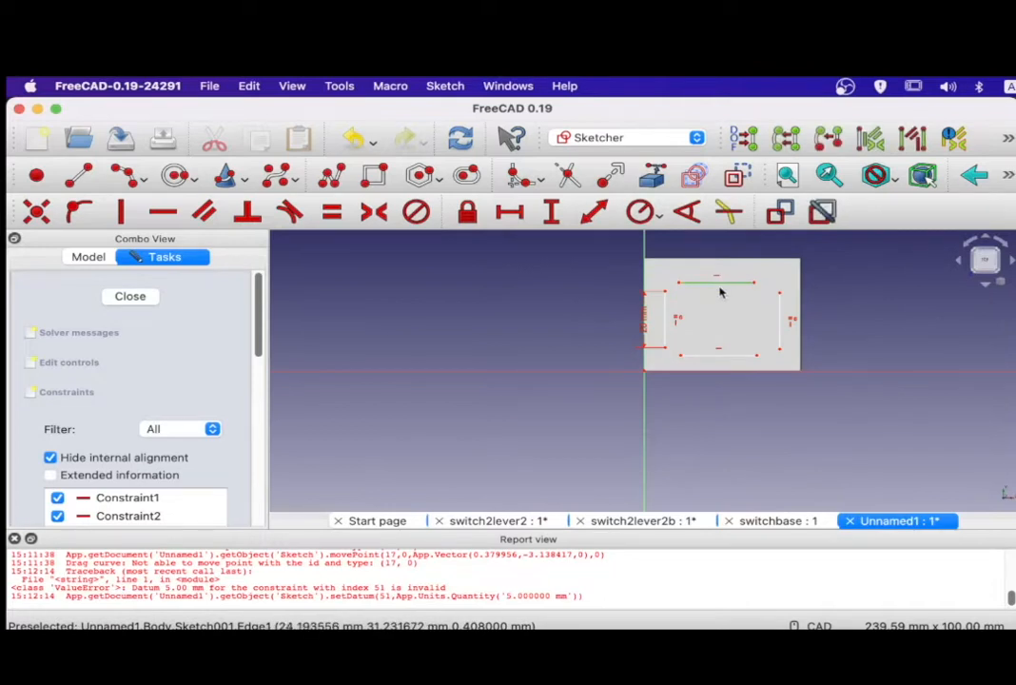
click(511, 213)
text(35)
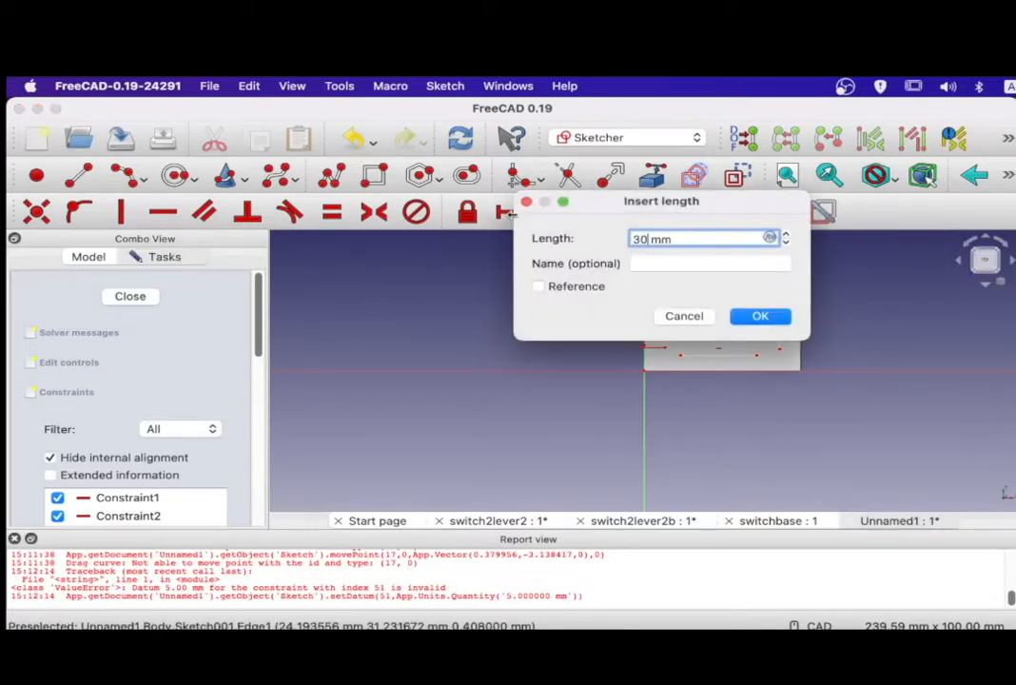
key(Return)
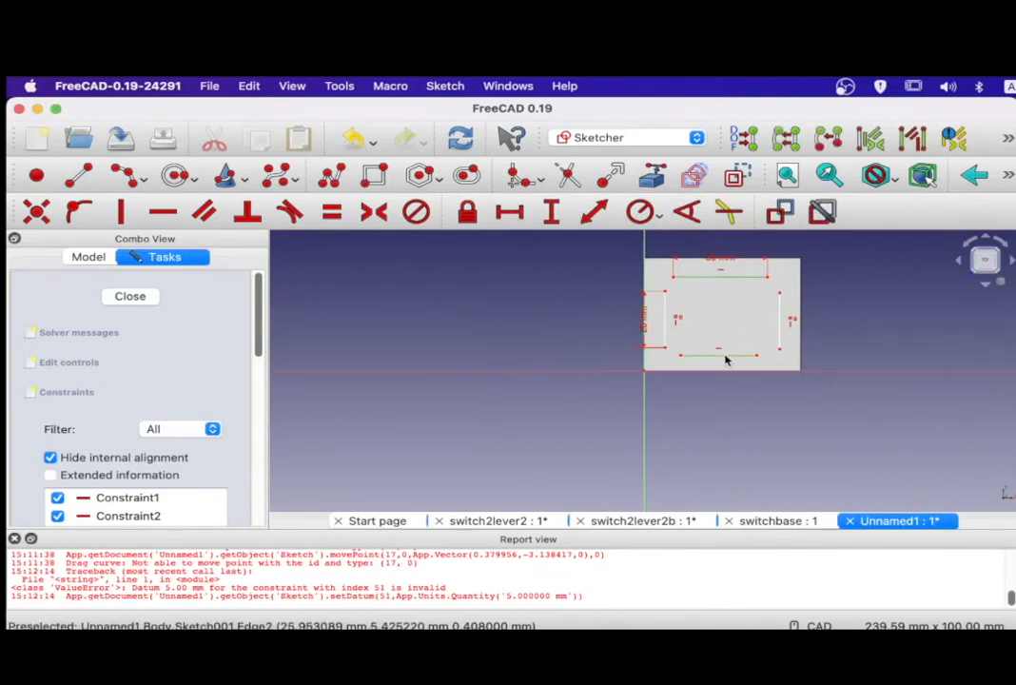
click(331, 211)
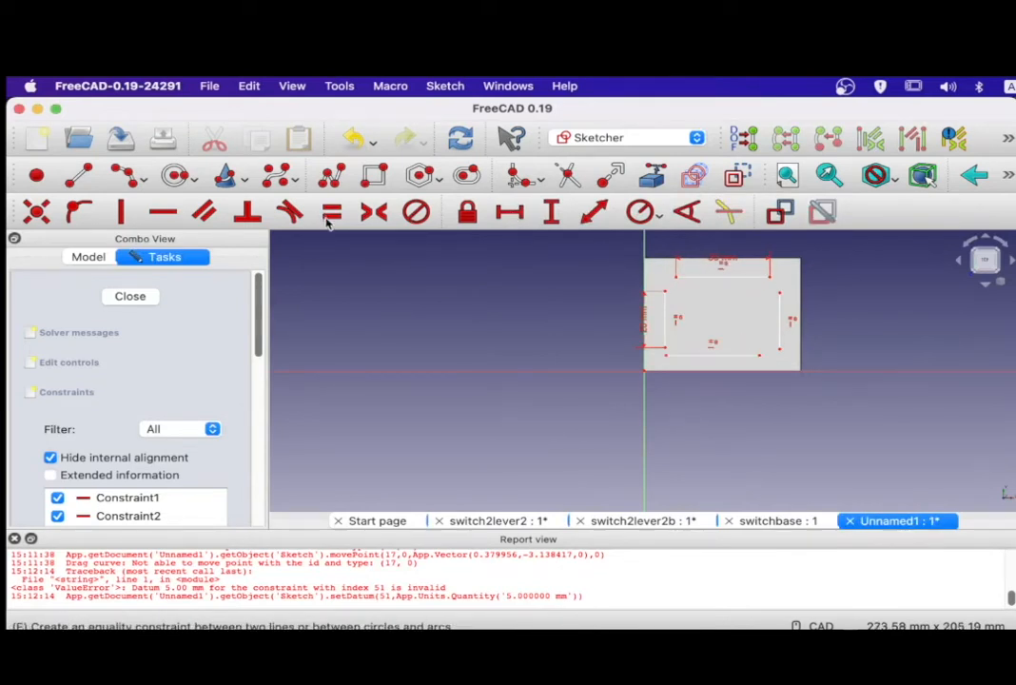
Join the ends of the four lines with three-point arcs to form the opening's rounded corners.
click(664, 345)
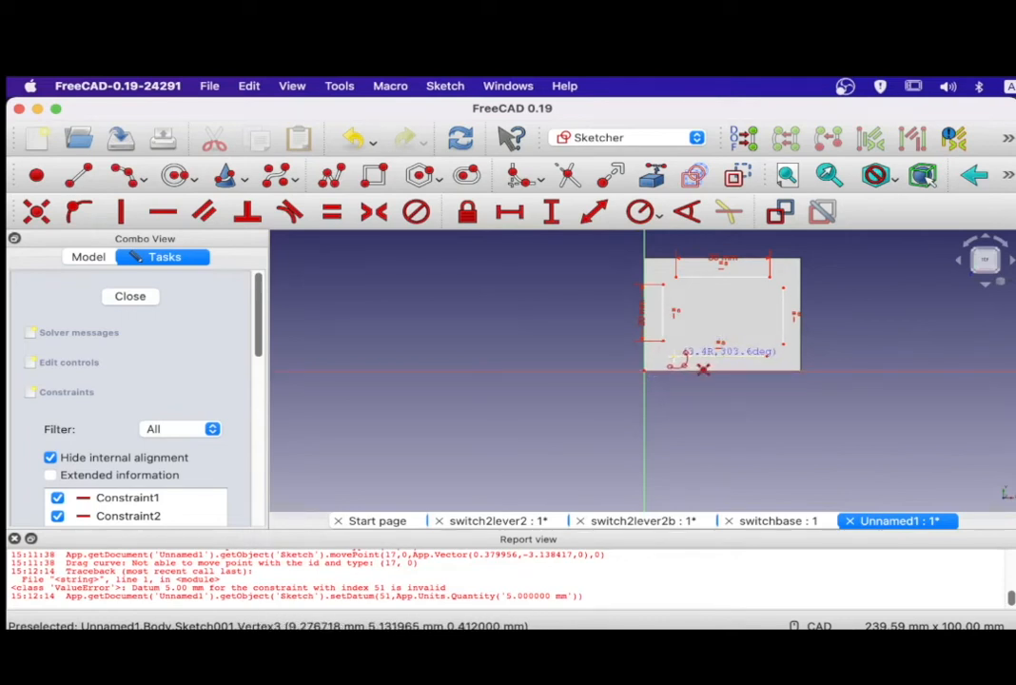
click(677, 354)
click(690, 338)
click(670, 285)
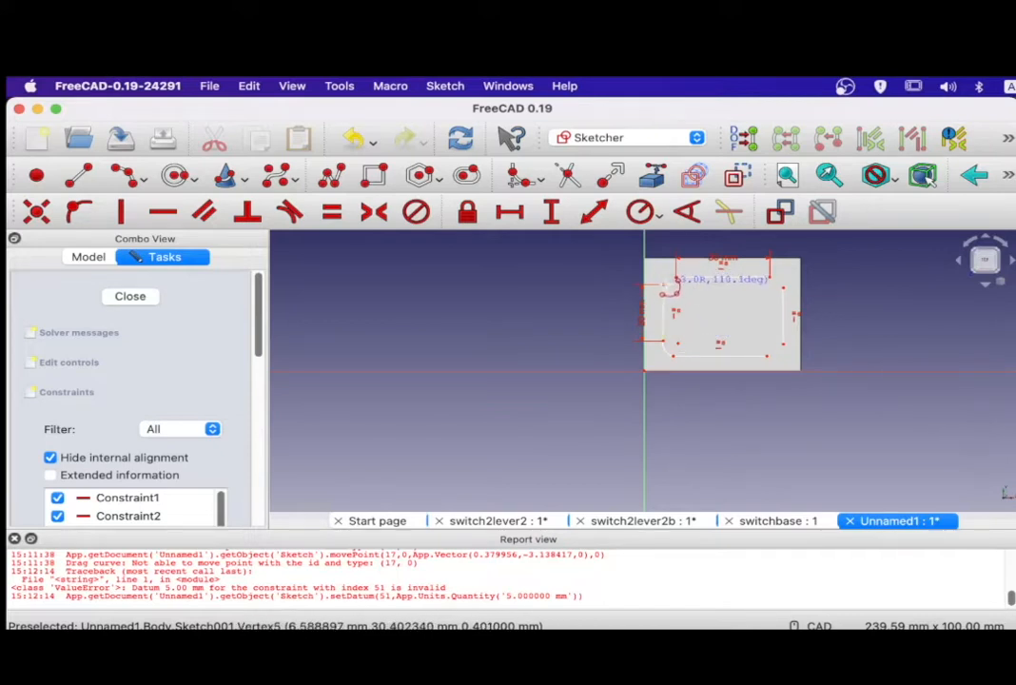
click(670, 282)
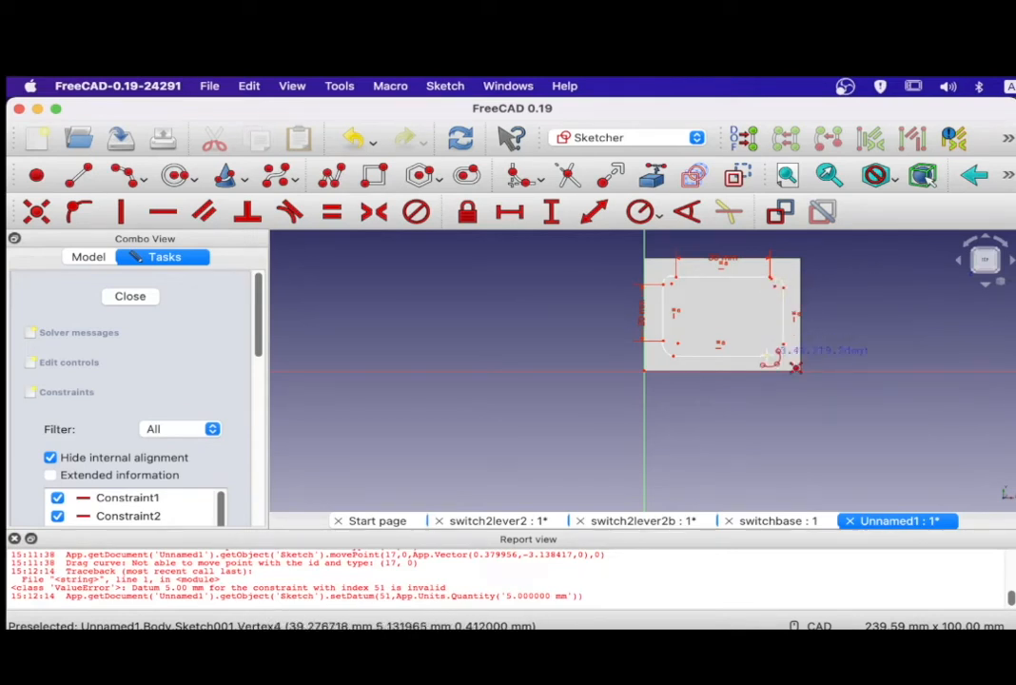
key(Escape)
Constrain the lower-left corner arc's radius to 5 mm.
scroll(799, 238, up, 4)
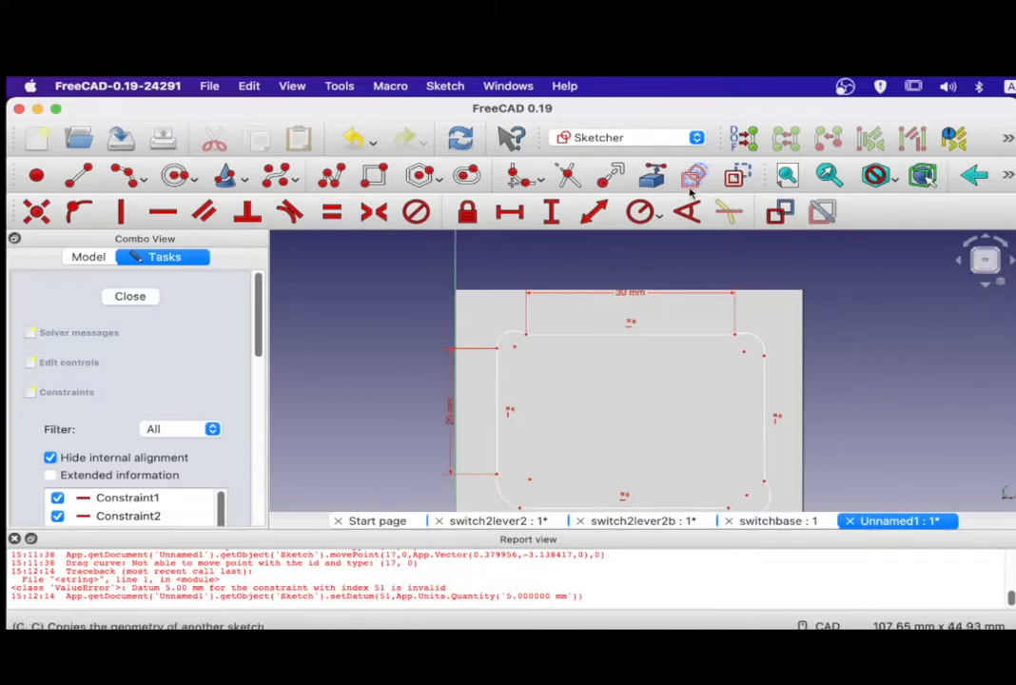
click(644, 215)
text(5)
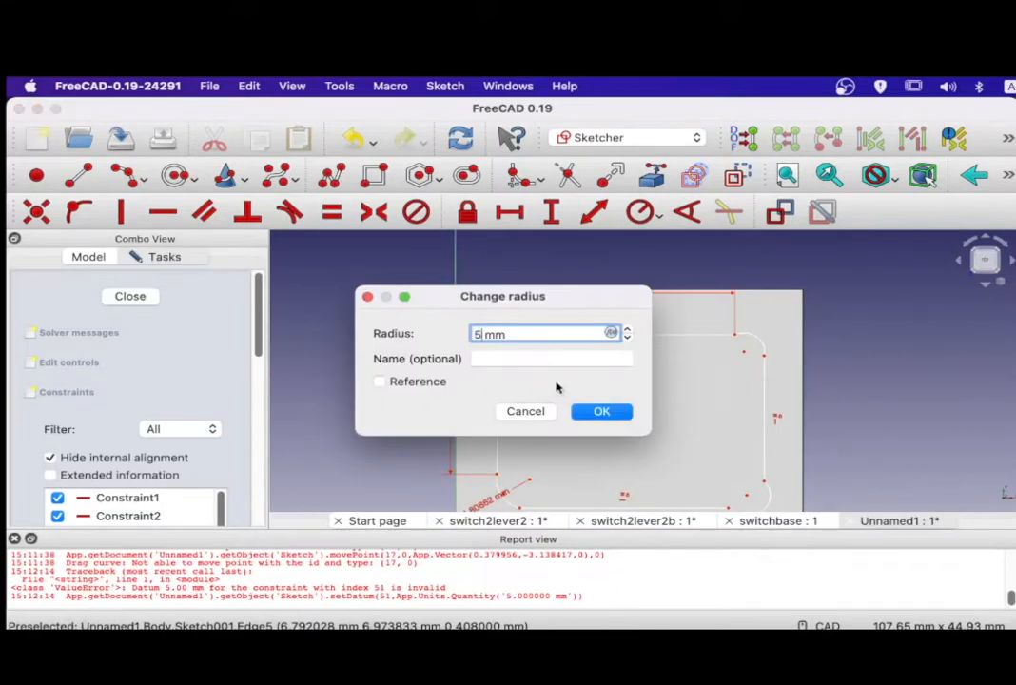
click(616, 415)
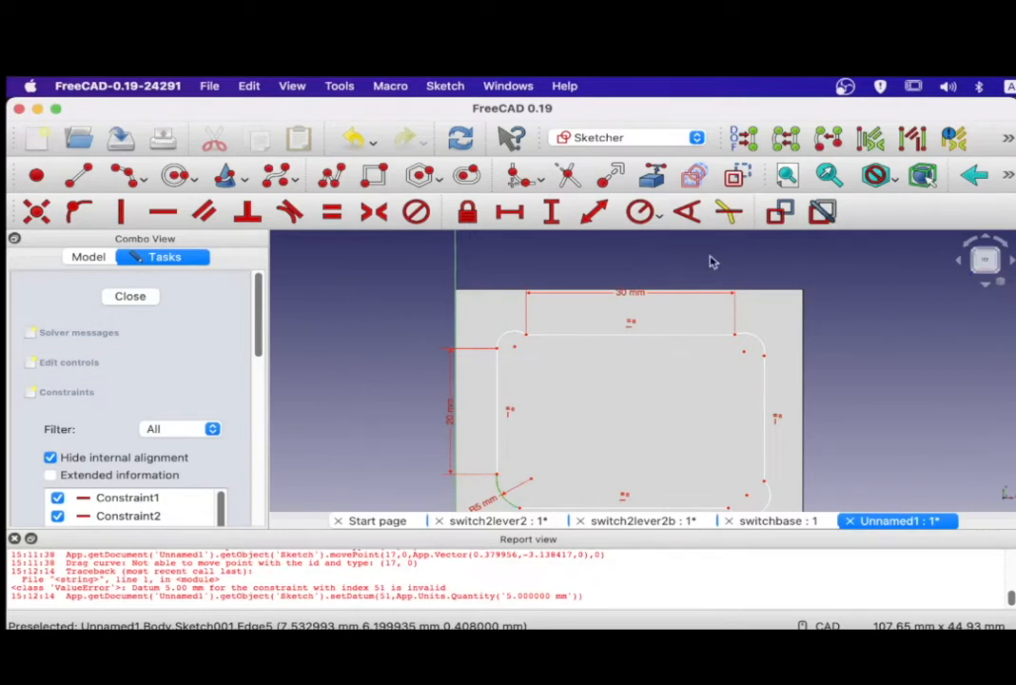
Set the lower-left arc's angle to 90° and the vertical distance from its centre to the left line's lower end to 0 mm.
click(686, 212)
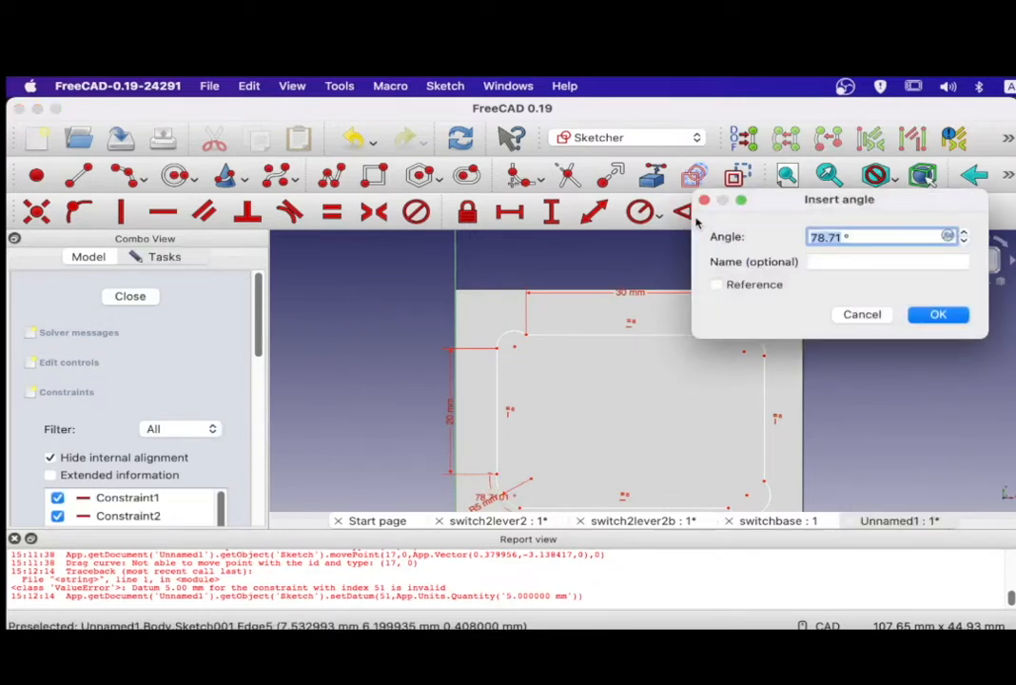
key(Return)
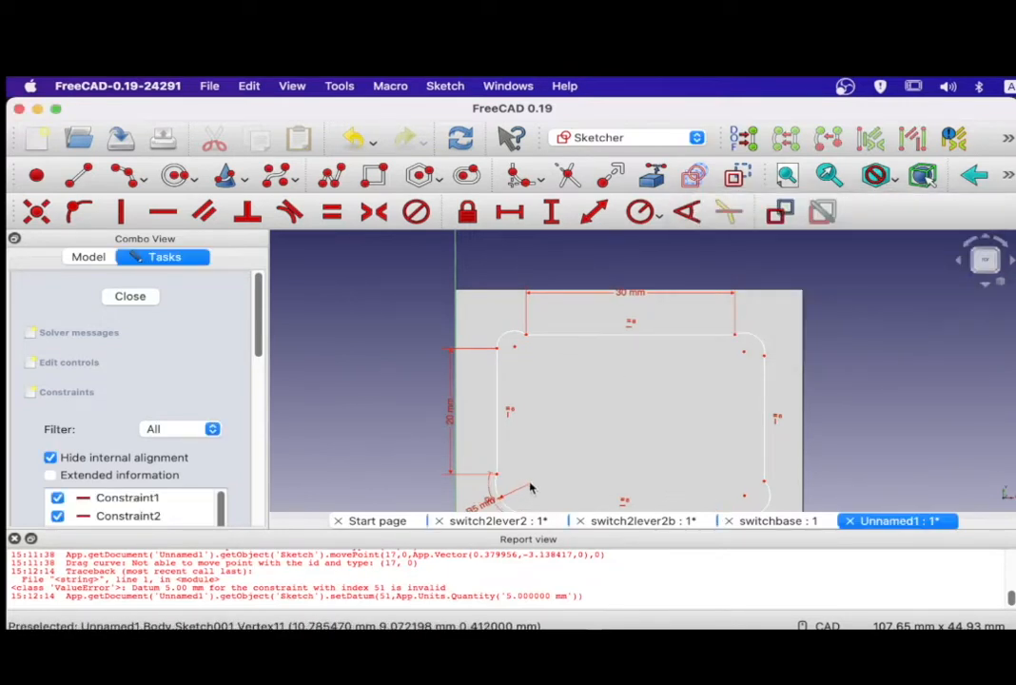
click(532, 491)
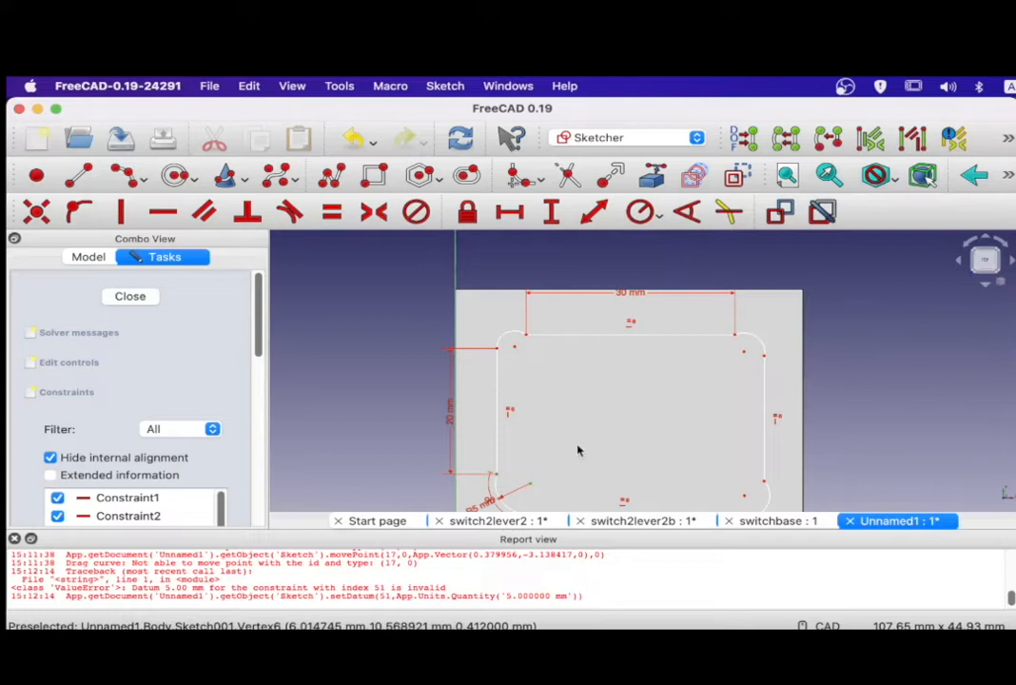
click(551, 211)
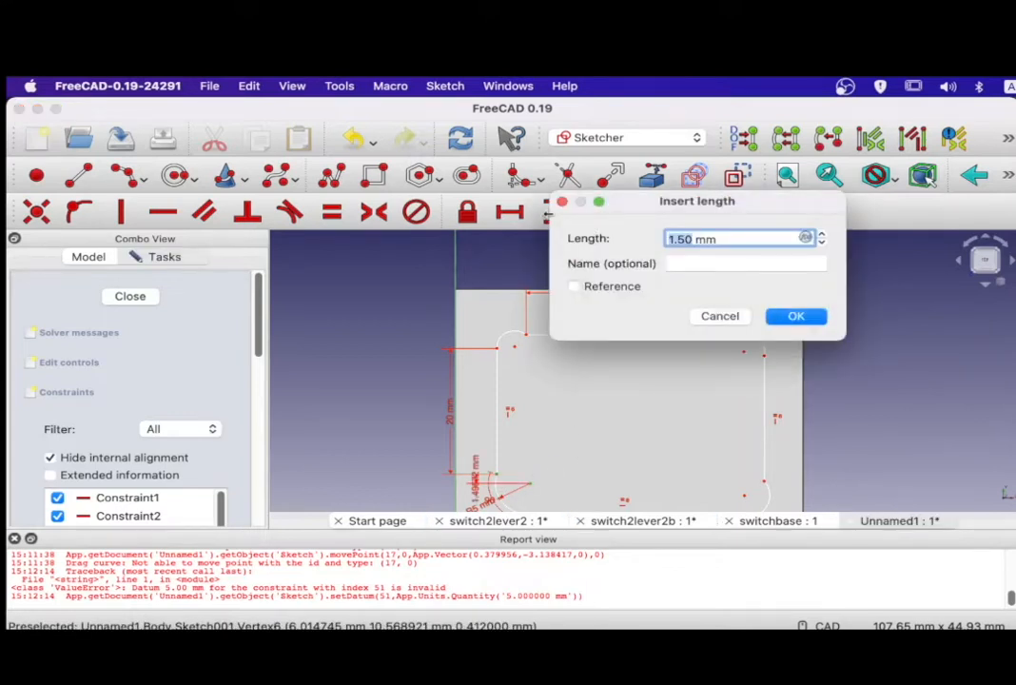
key(Return)
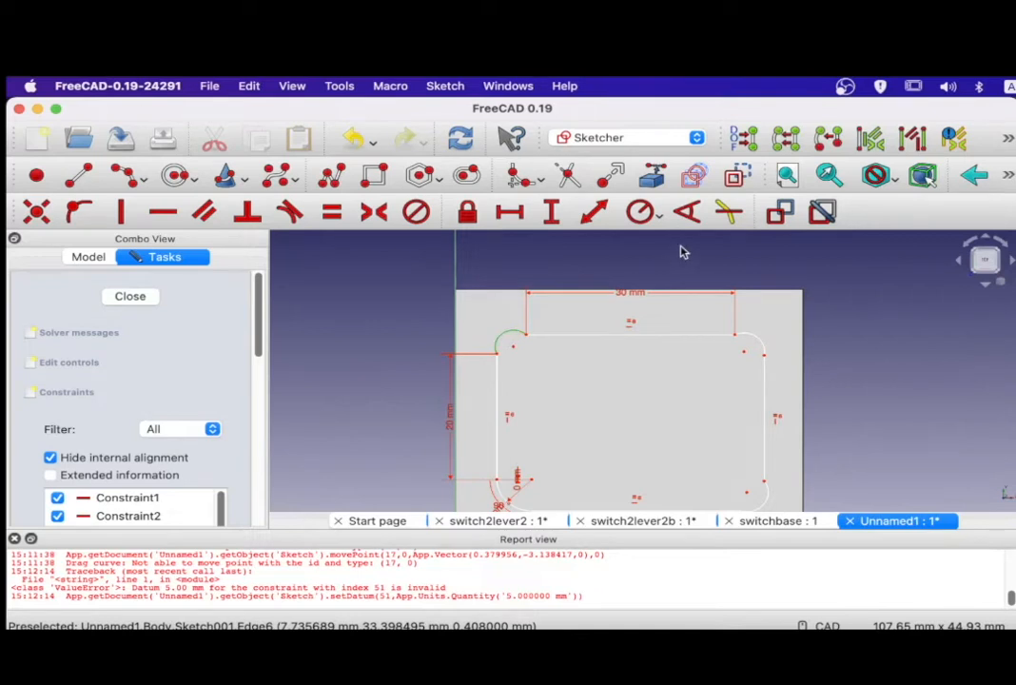
Set the upper-left corner arc's radius to 5 mm and its angle to 90°.
click(640, 212)
text(5)
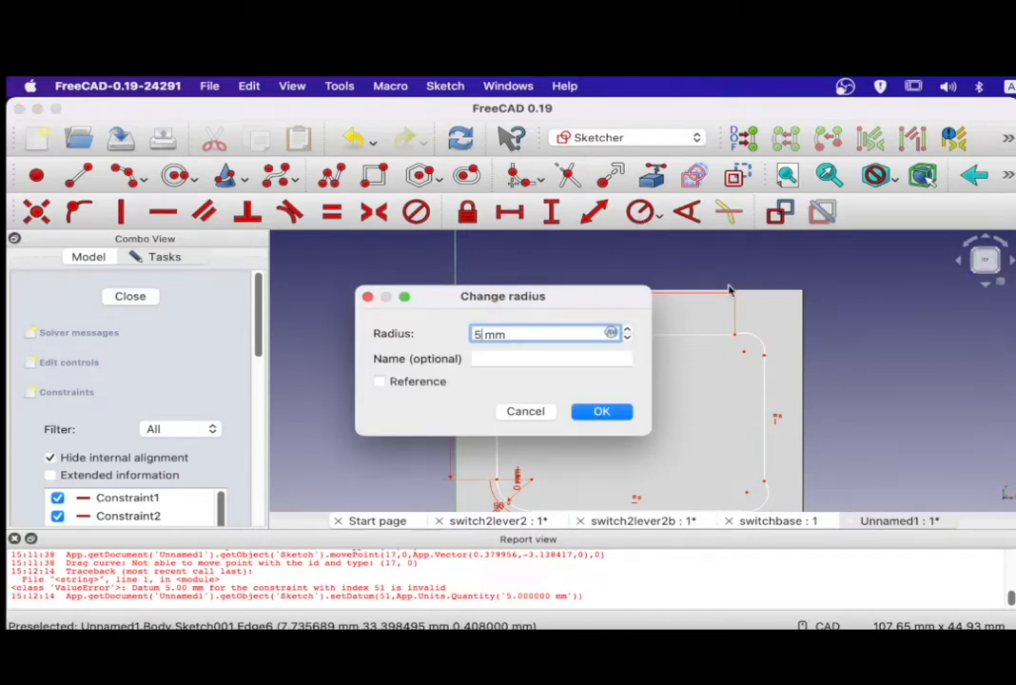
key(Return)
click(686, 211)
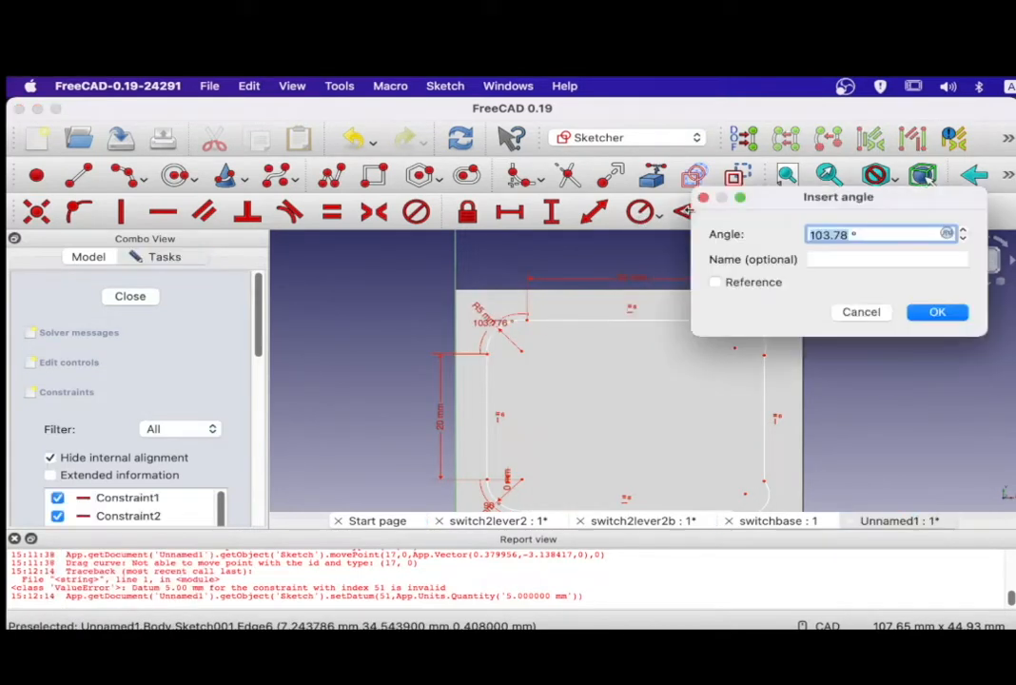
key(Return)
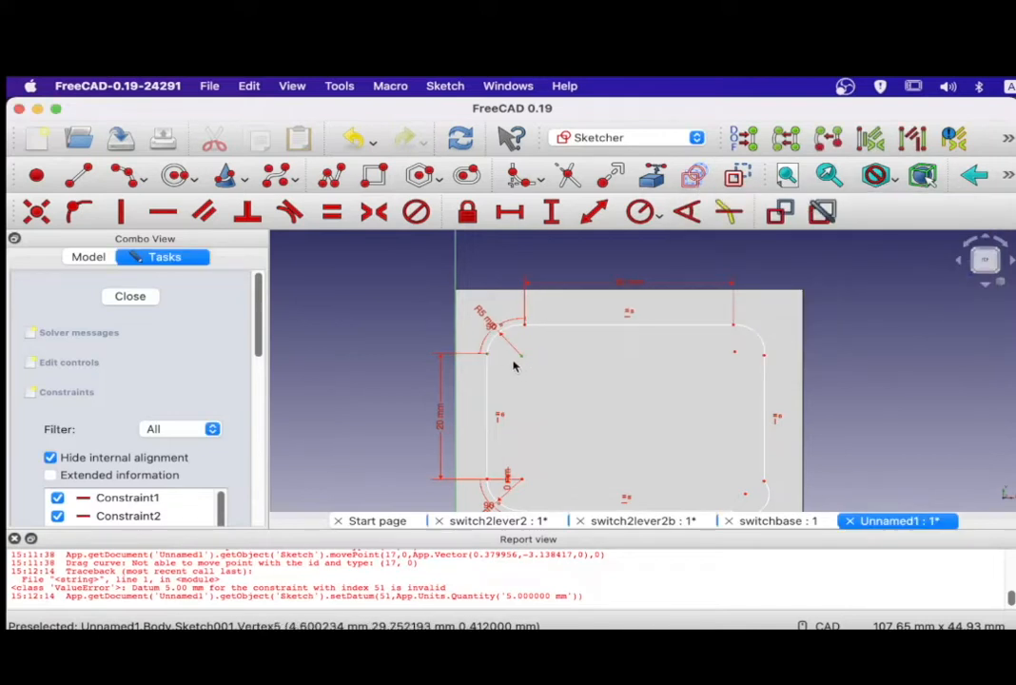
Set the vertical distance from the upper-left arc's centre to the left line's upper end to 0 mm.
click(551, 211)
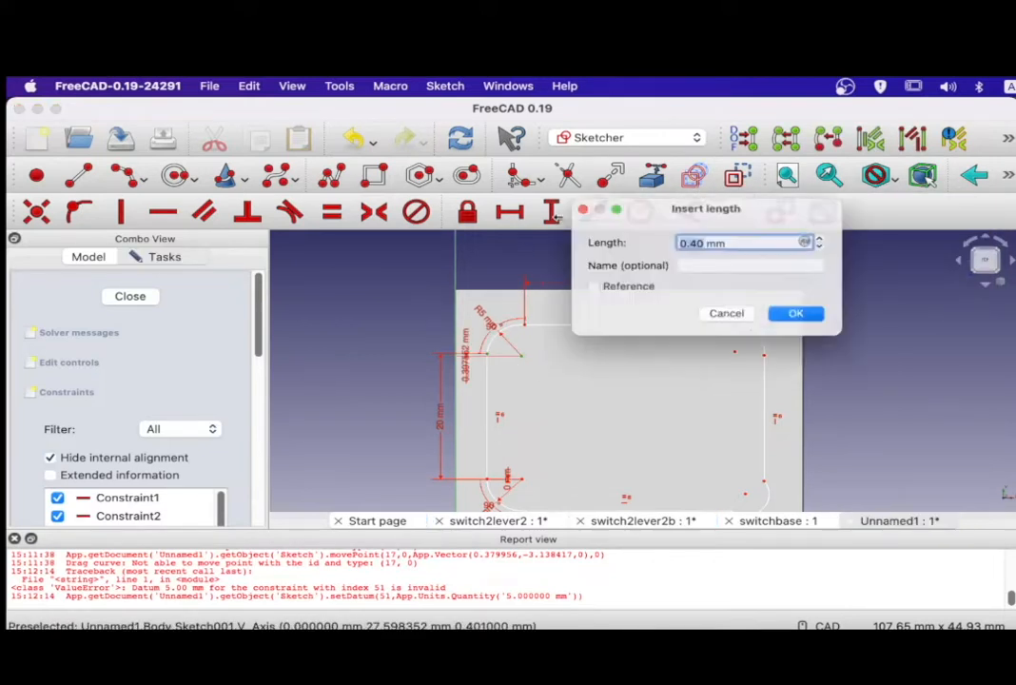
text(0)
click(823, 320)
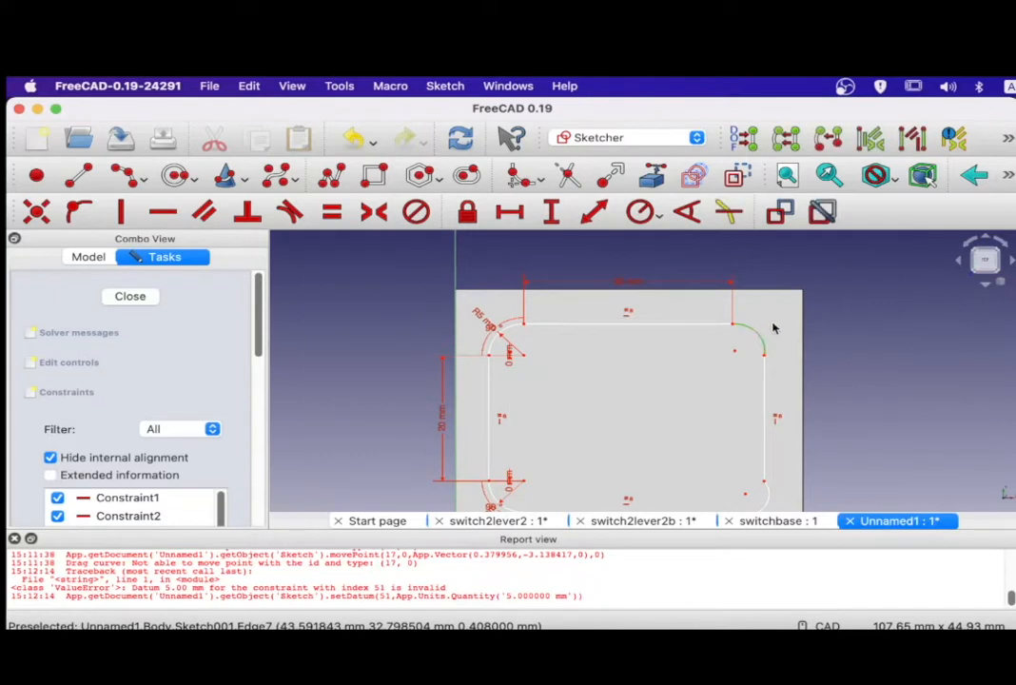
Set the upper-right corner arc's radius to 5 mm and its angle to 90°.
click(646, 215)
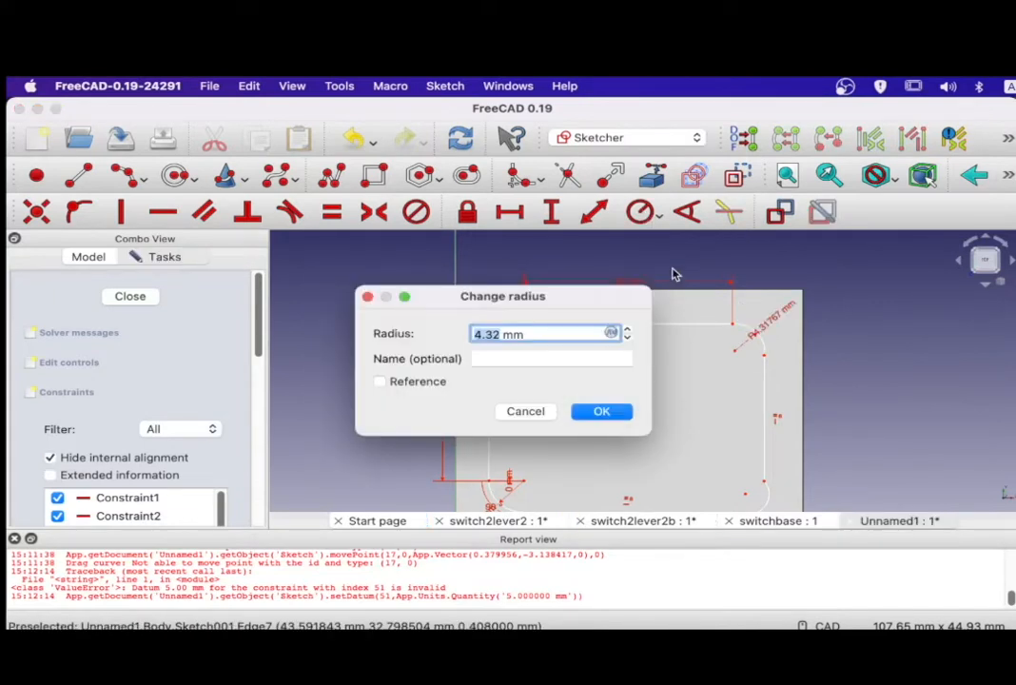
text(5)
click(602, 411)
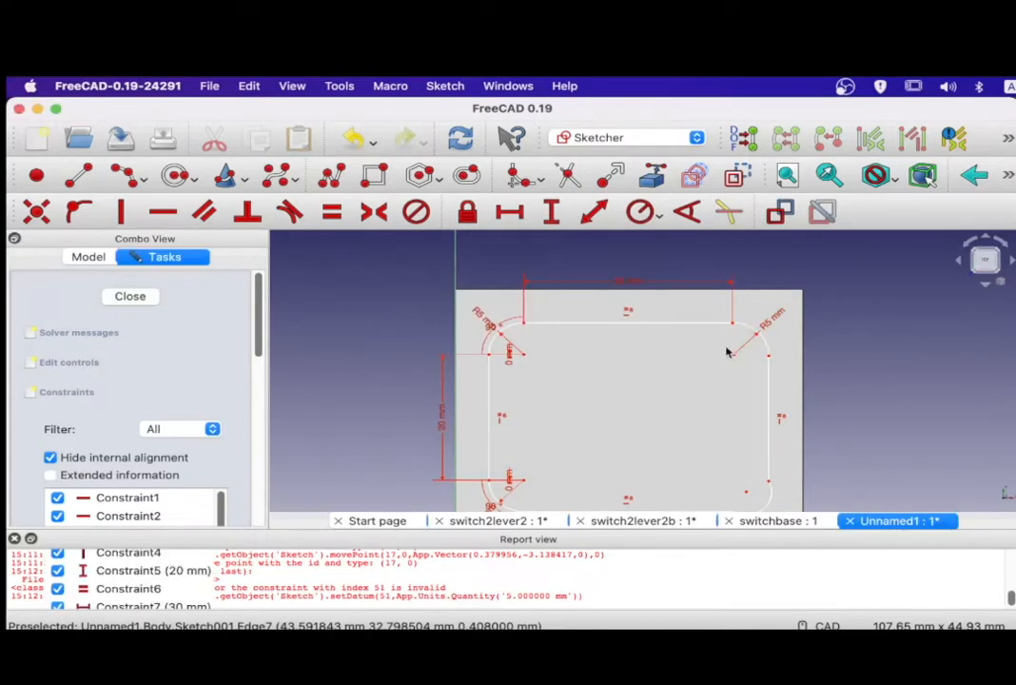
click(684, 212)
click(698, 202)
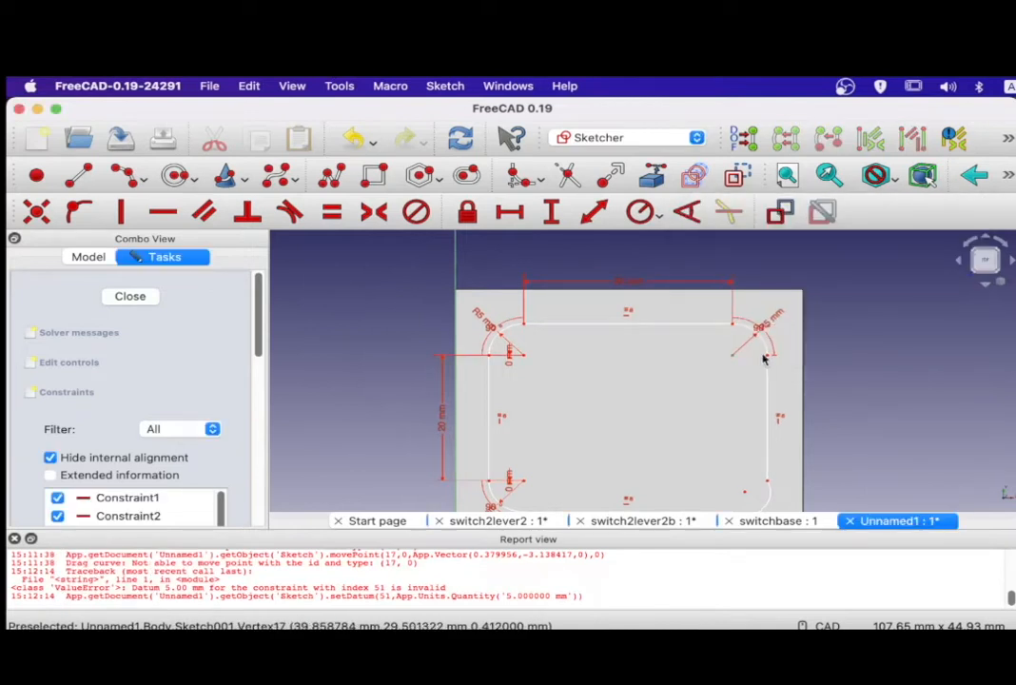
Set the vertical distance from the upper-right arc's centre to the right line's upper end to 0 mm.
click(767, 360)
click(553, 207)
key(Return)
Constrain the lower-right corner arc's radius to 5 mm.
scroll(666, 281, down, 4)
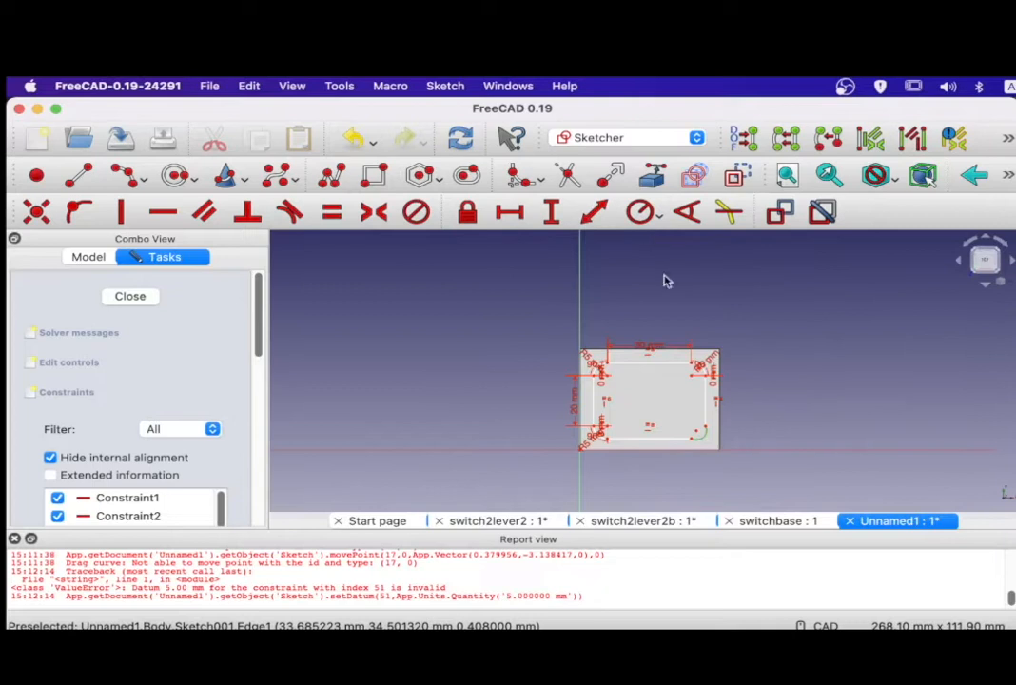
key(shift+r)
text(5)
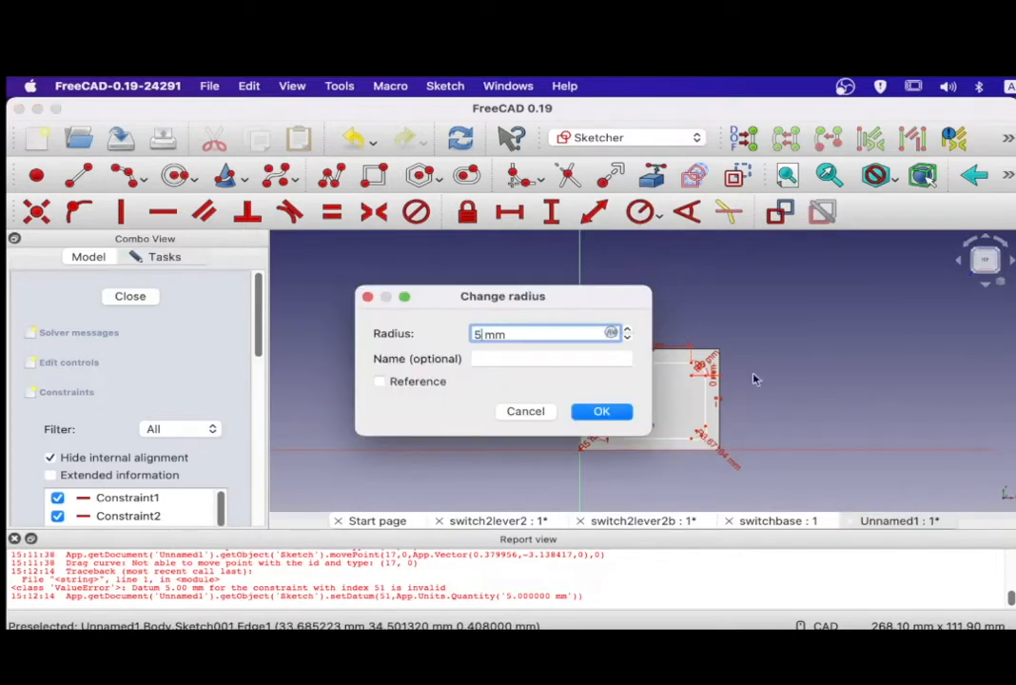
key(Return)
Try to add an angle constraint to the lower-right corner arc.
click(689, 212)
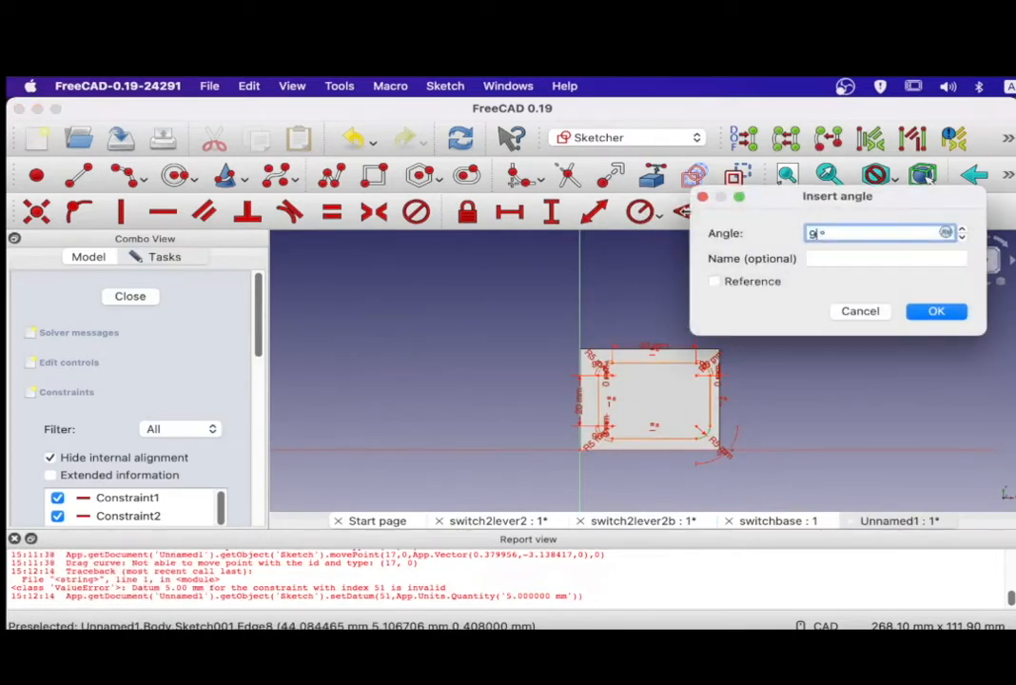
text(9)
key(Return)
Position the lower-left arc's centre 10 mm horizontally and 10 mm vertically from the sketch origin.
scroll(524, 435, up, 3)
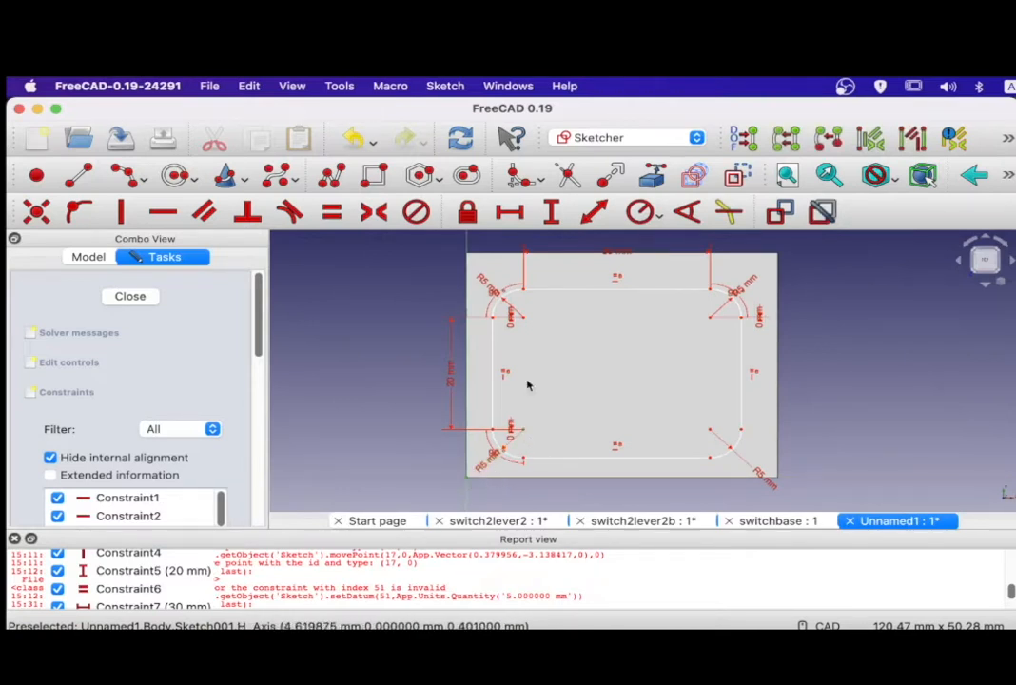
click(511, 213)
text(10mm)
key(Return)
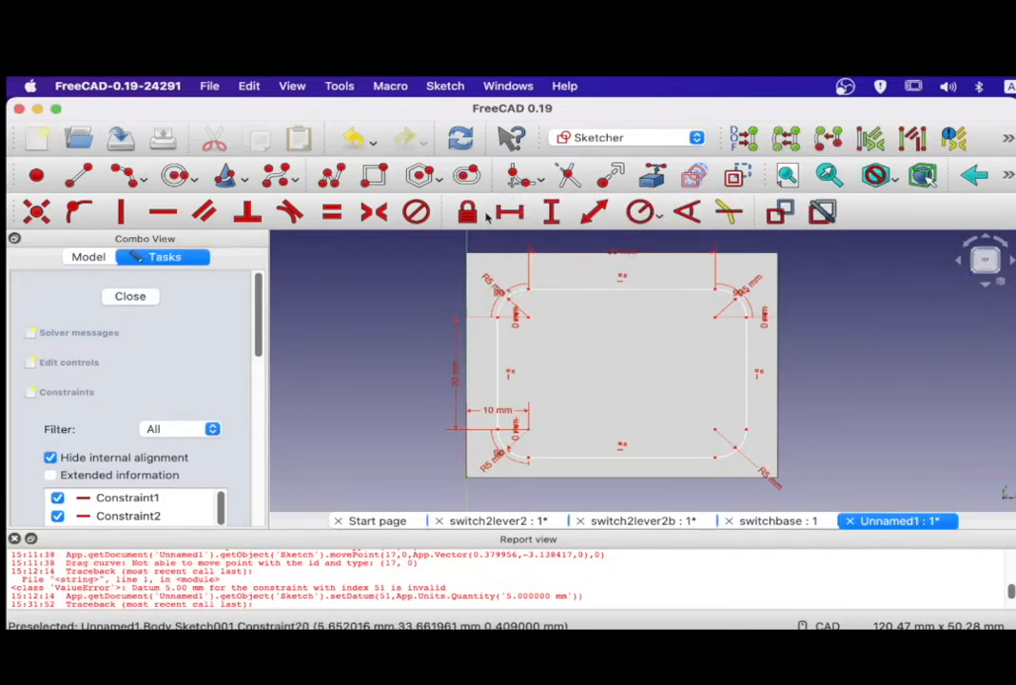
click(552, 211)
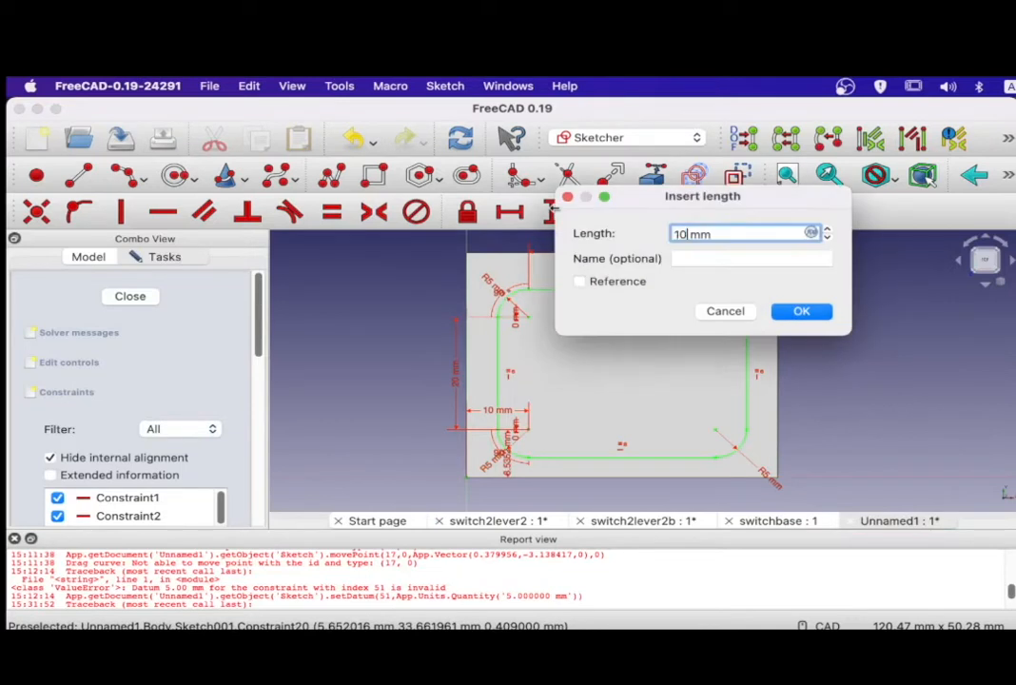
text(10)
key(Return)
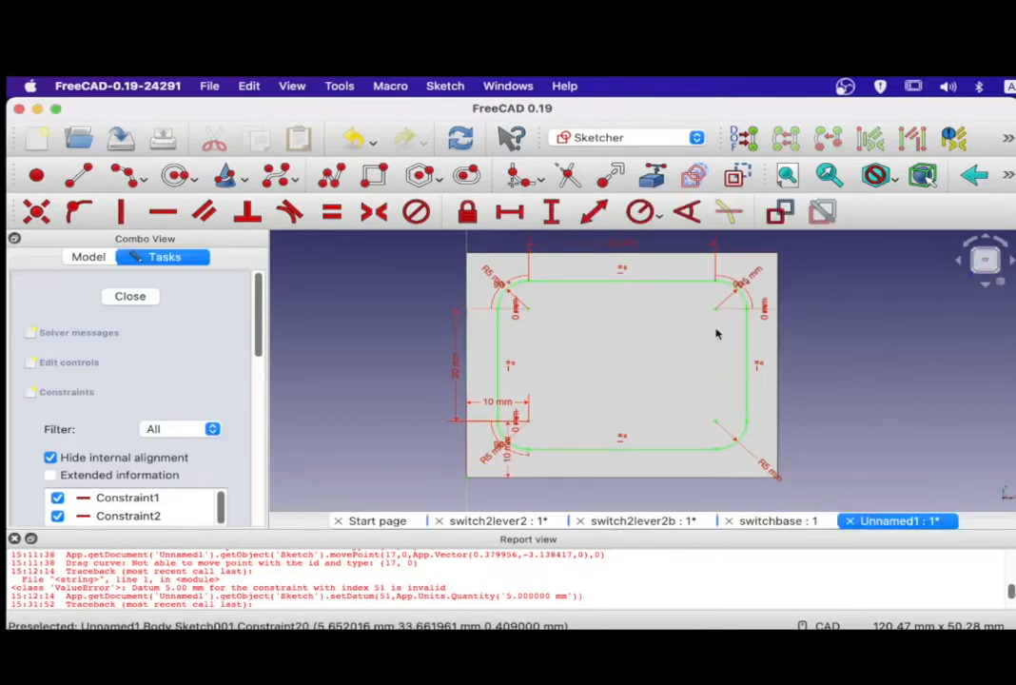
Close the rounded rectangle sketch and pad it 3 mm above the plate.
click(127, 297)
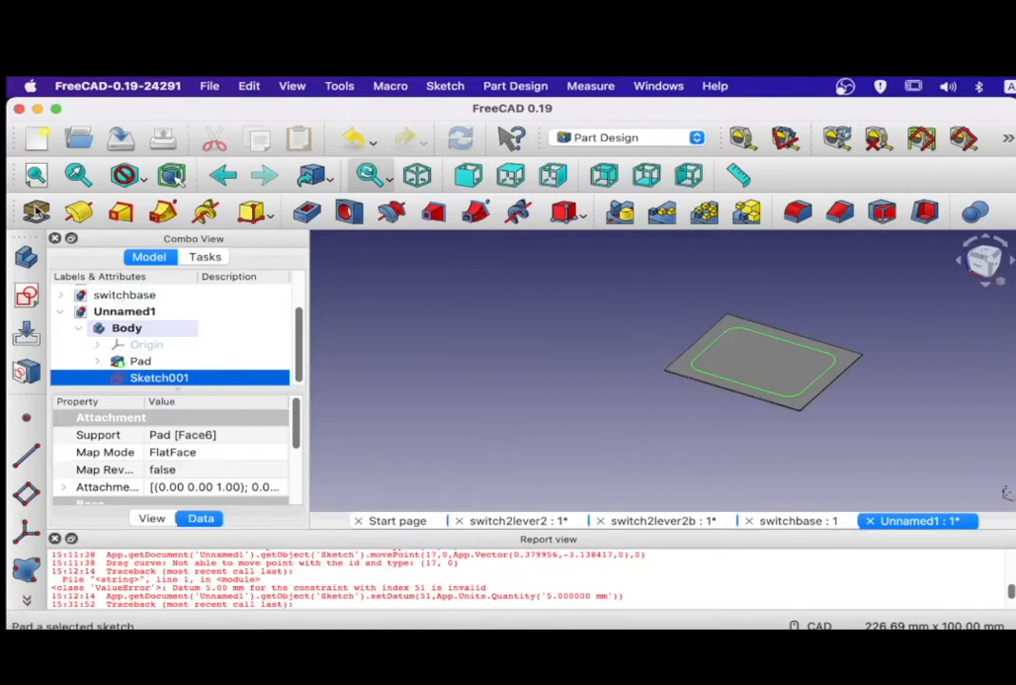
click(36, 211)
text(5)
click(221, 296)
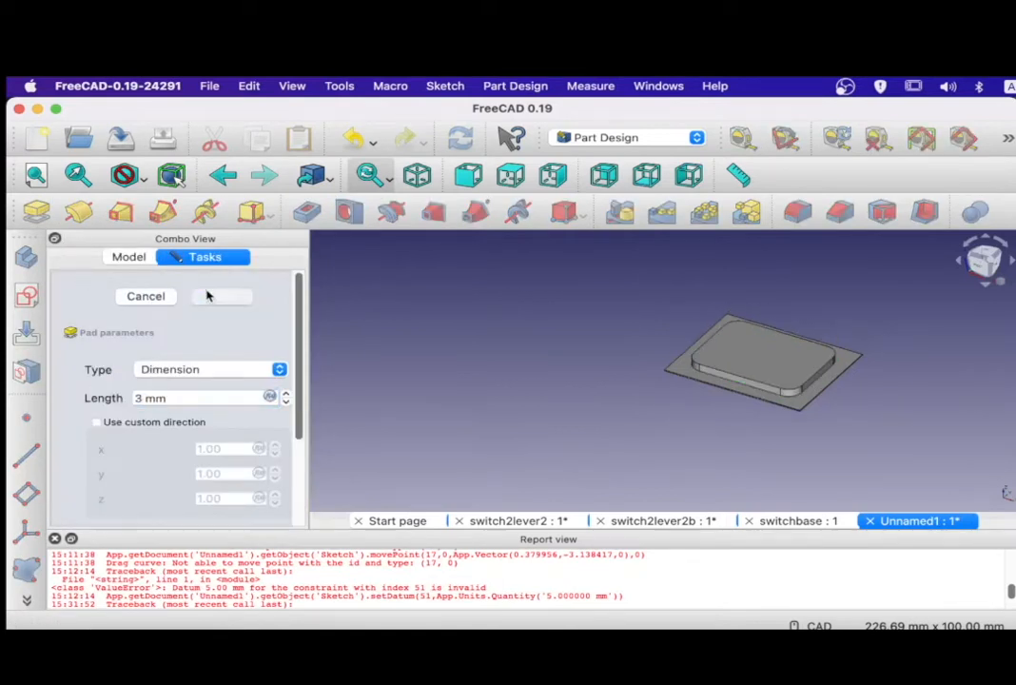
Start a new sketch on the plate's bottom face.
middle_drag(972, 447, 888, 475)
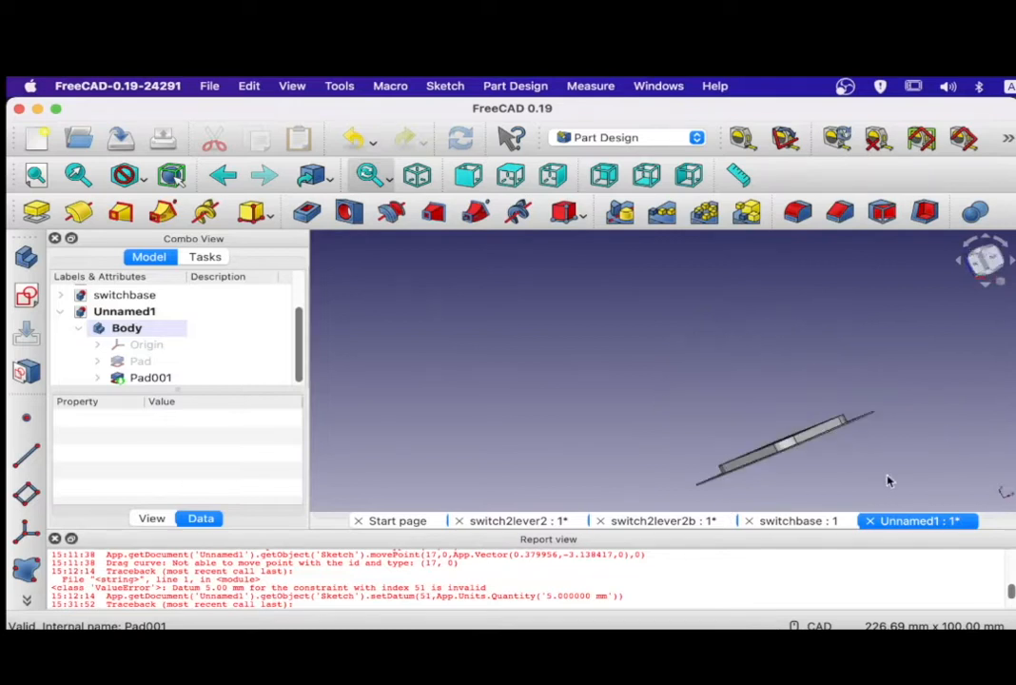
click(647, 184)
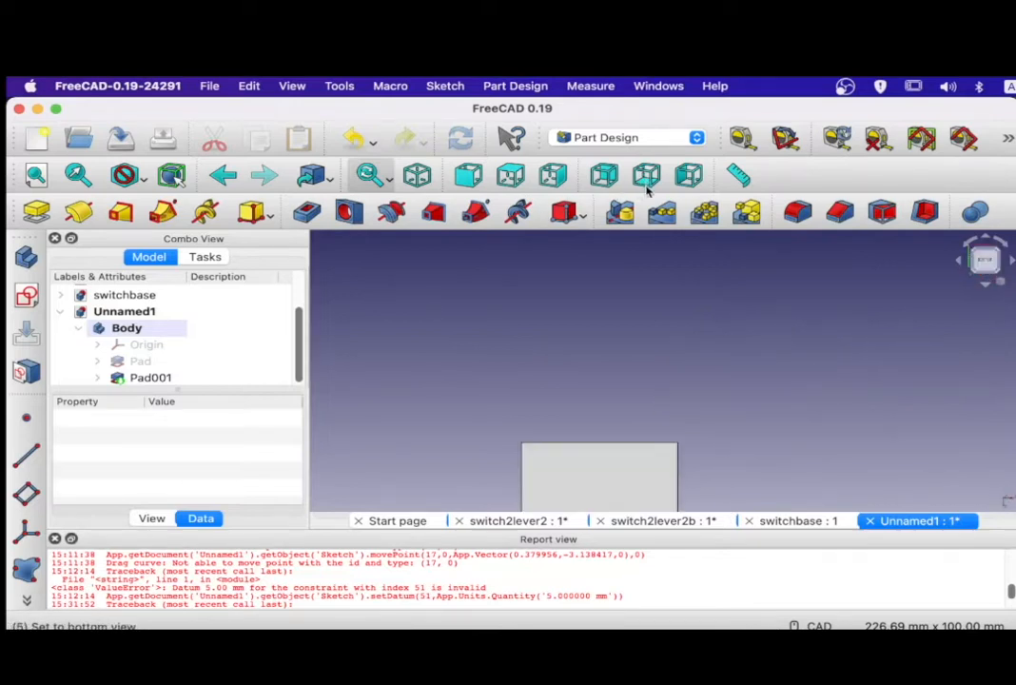
click(616, 476)
click(26, 296)
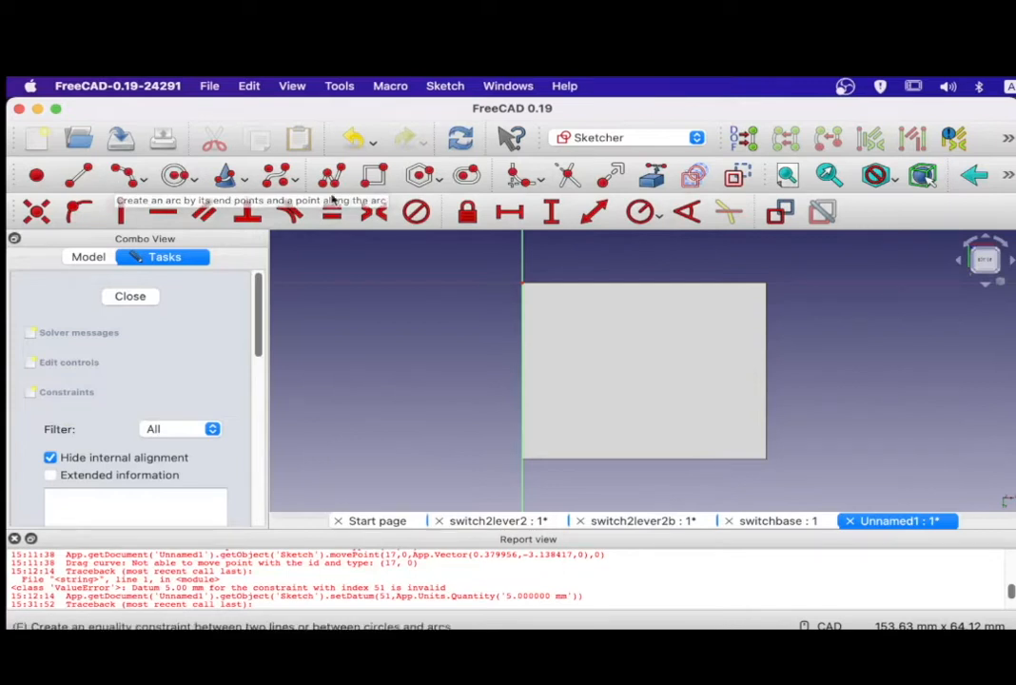
Sketch two horizontal lines about 25 mm long and two vertical lines about 15 mm long as the sides of a rectangle with open corners.
click(78, 175)
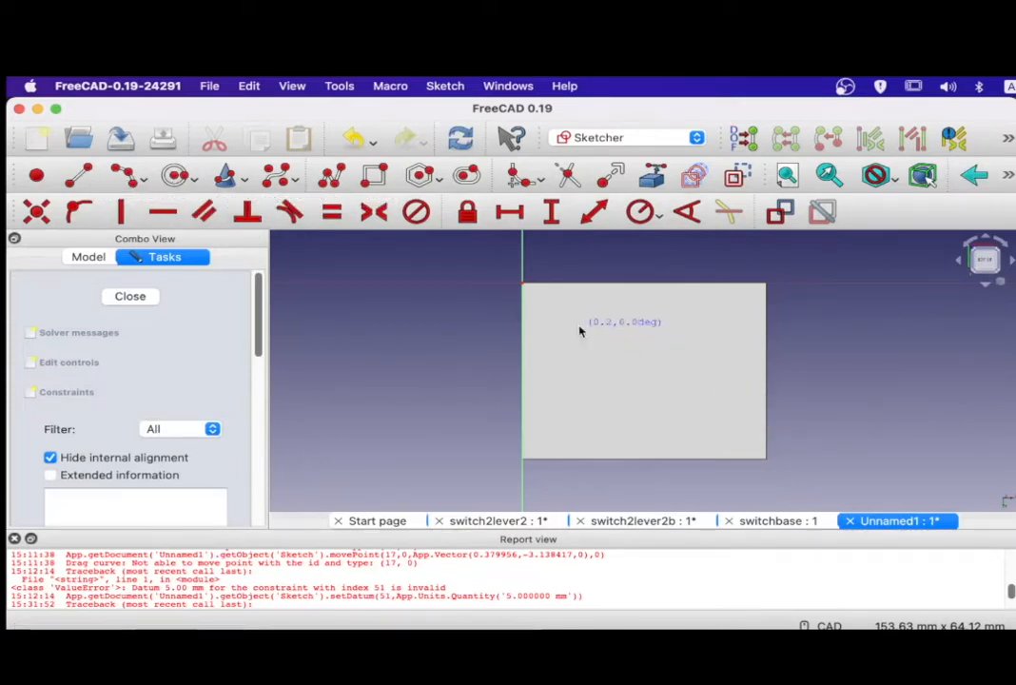
click(702, 327)
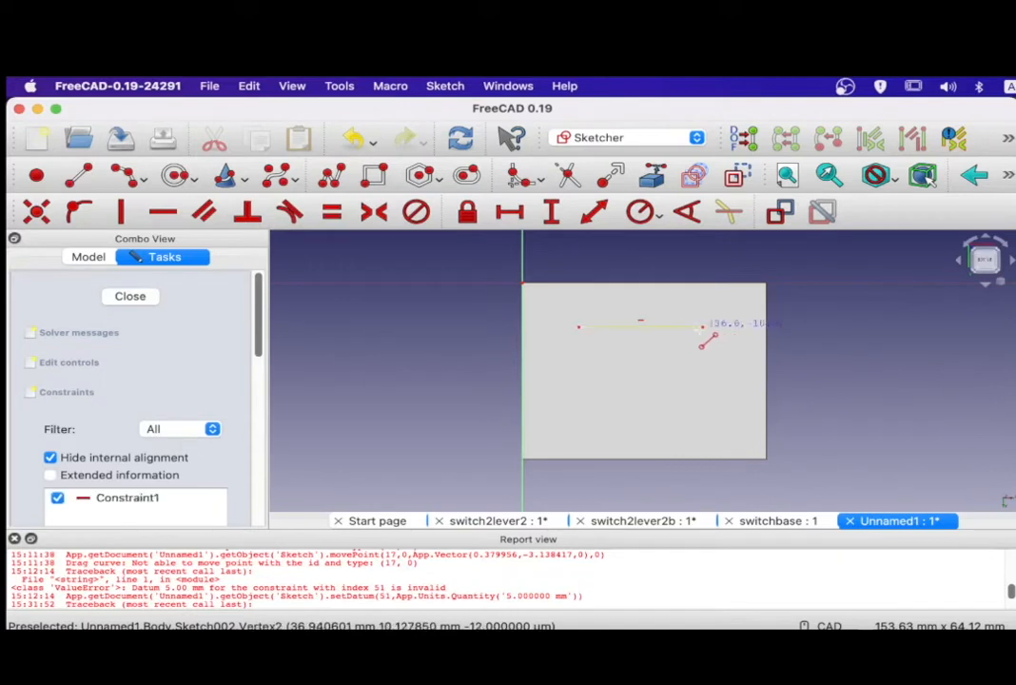
click(579, 422)
click(701, 422)
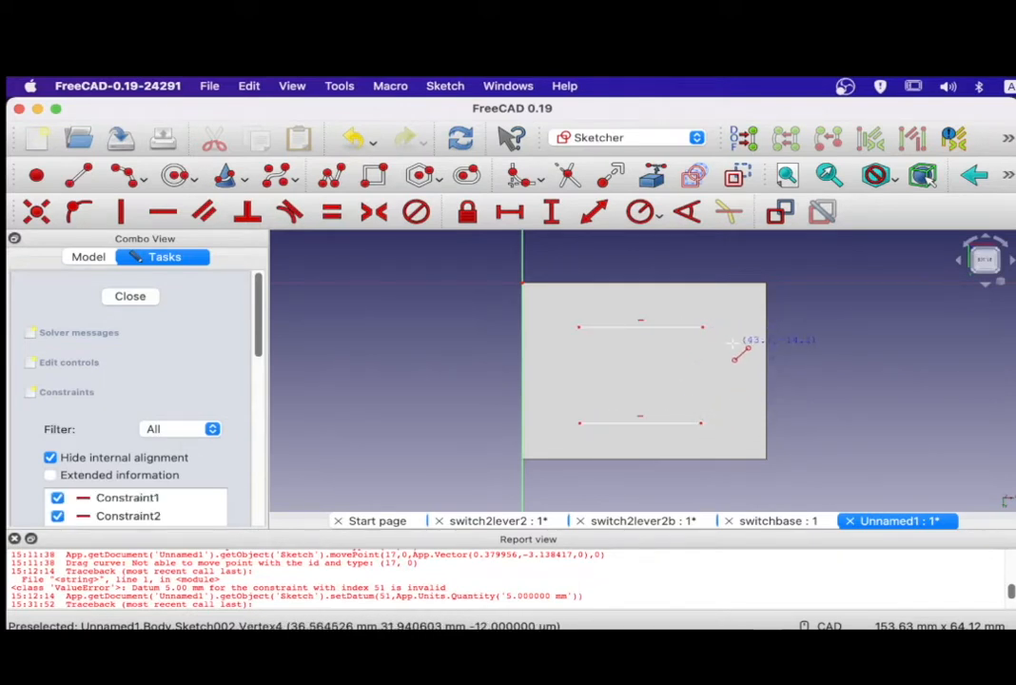
click(728, 340)
click(728, 406)
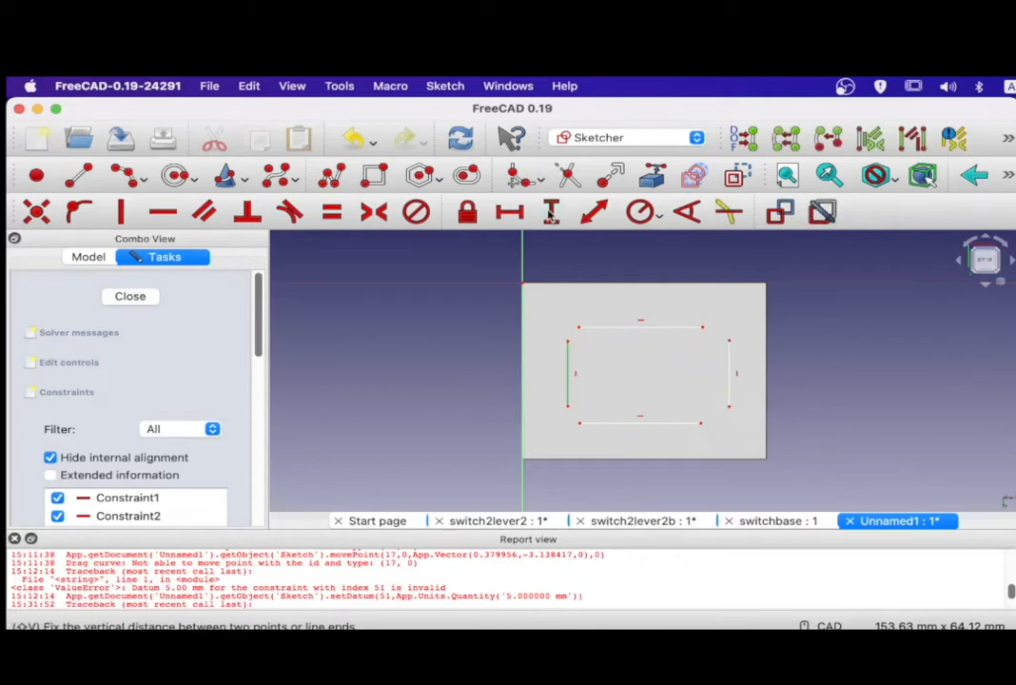
Set the left vertical line's length to 18.8 mm and make the right vertical line equal to it.
click(550, 215)
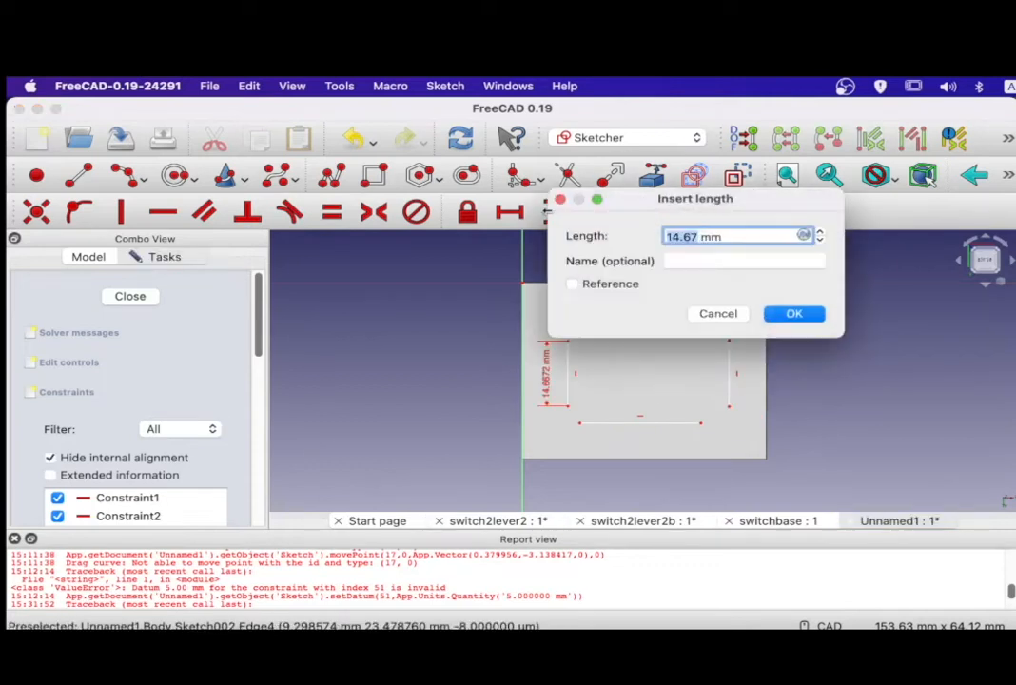
text(1)
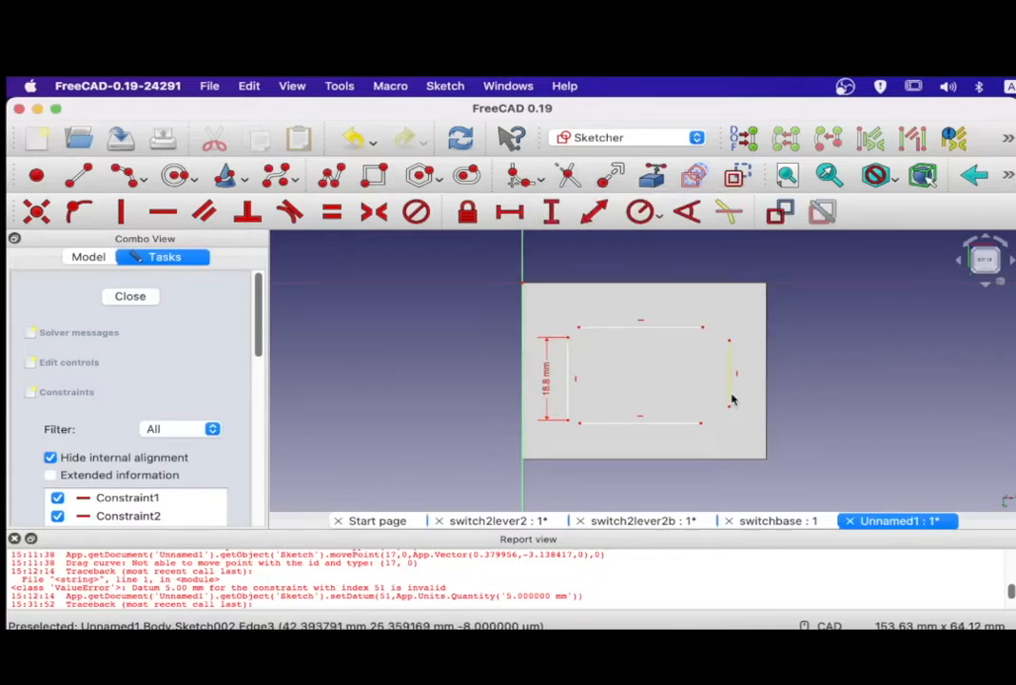
Set the upper horizontal line's length to 28.8 mm and make the lower horizontal line equal to it.
click(624, 328)
click(509, 212)
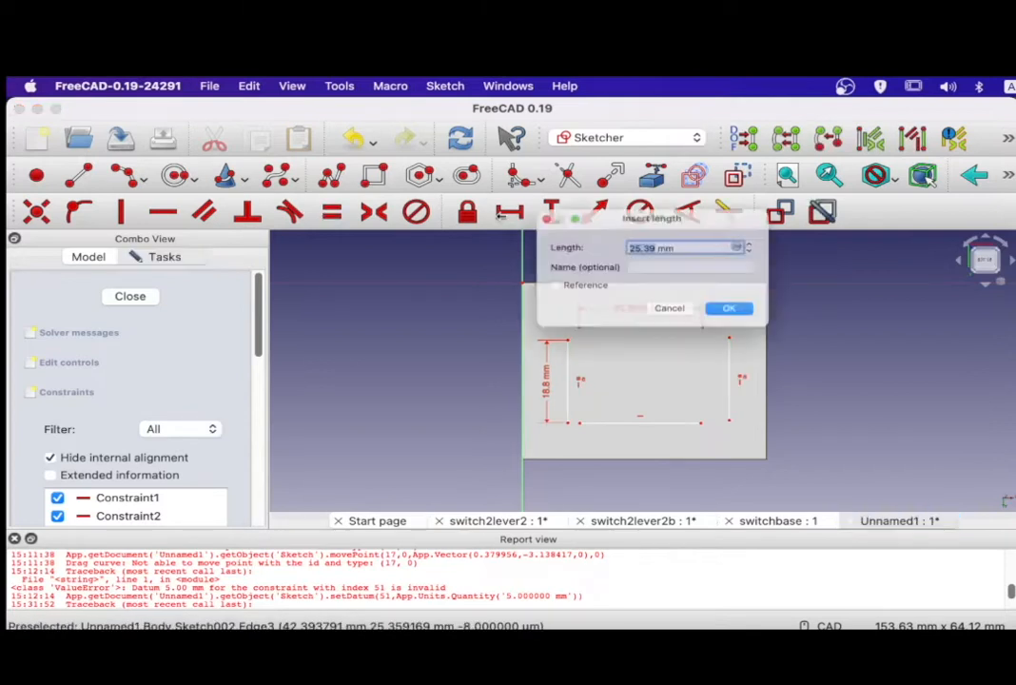
text(2)
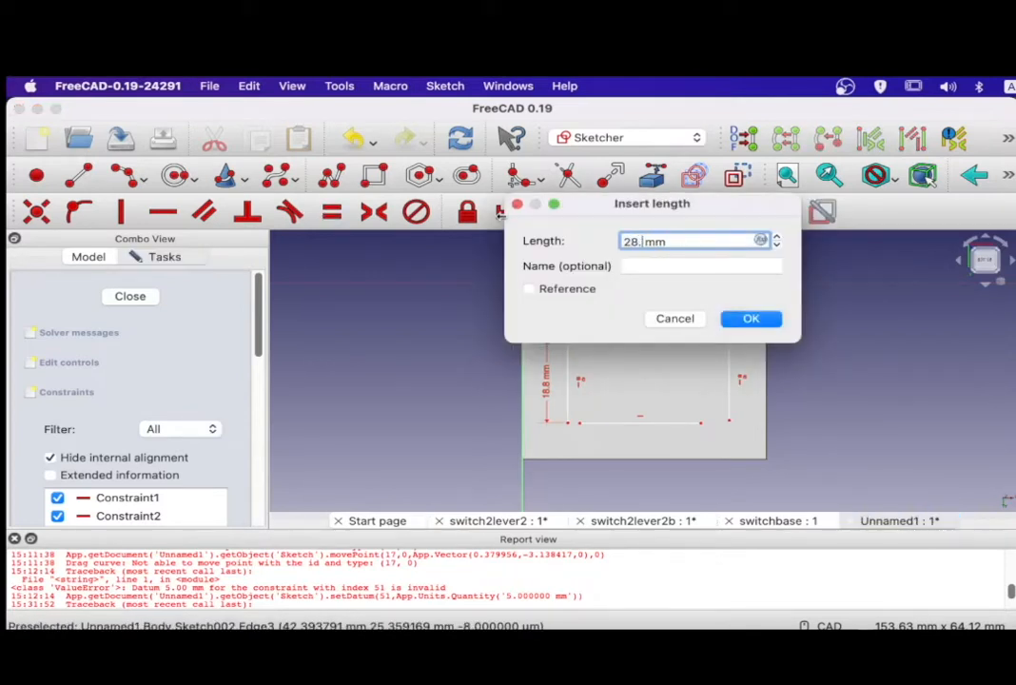
text(8.8)
key(Return)
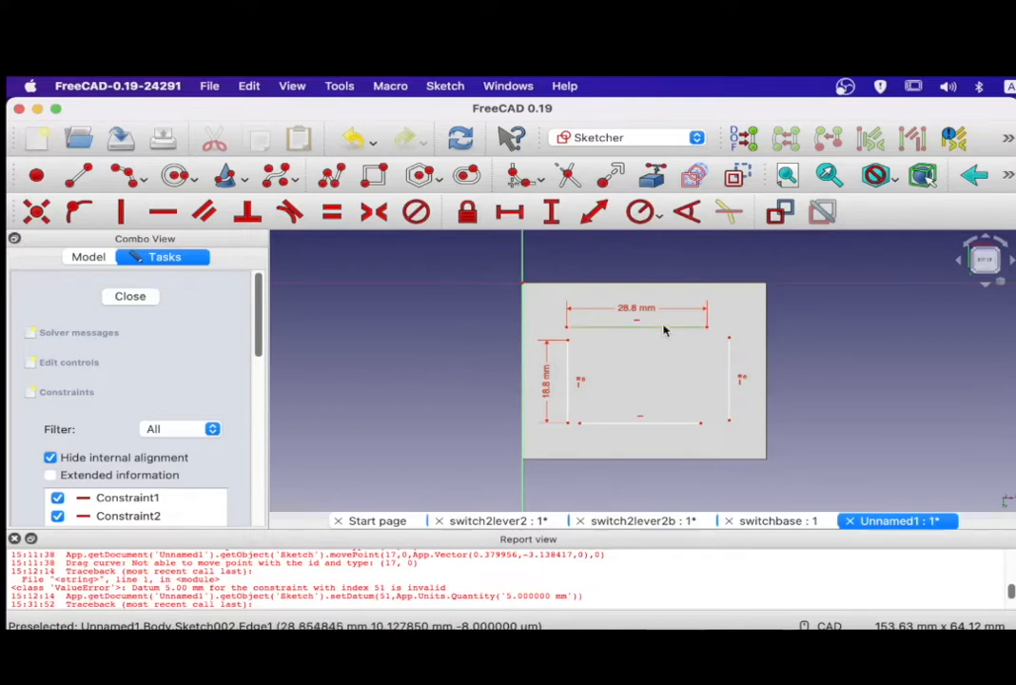
click(651, 421)
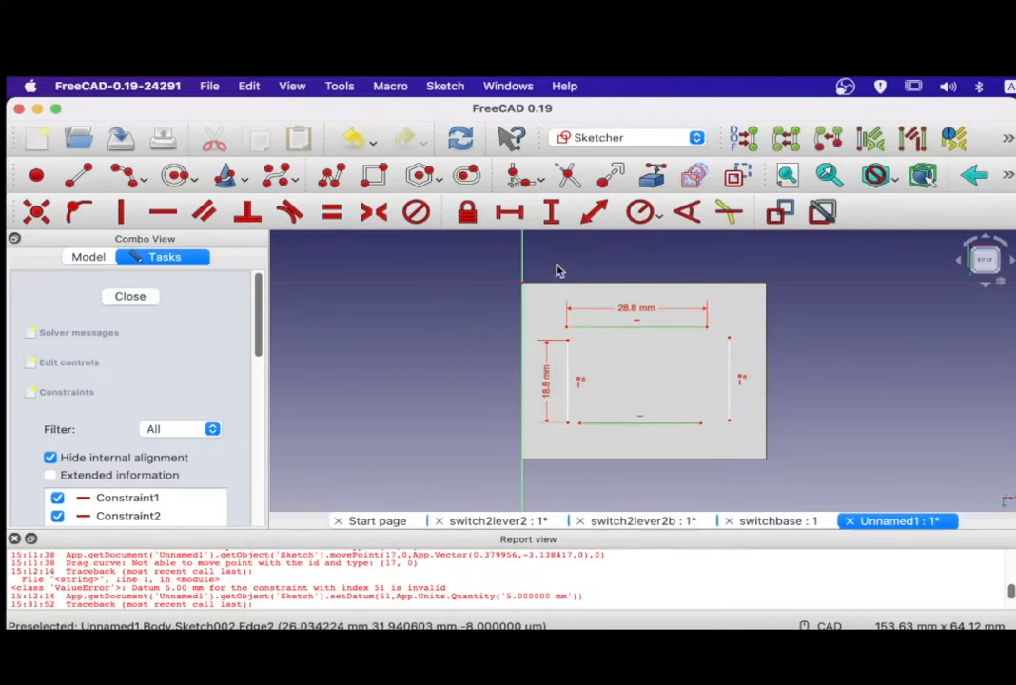
click(332, 215)
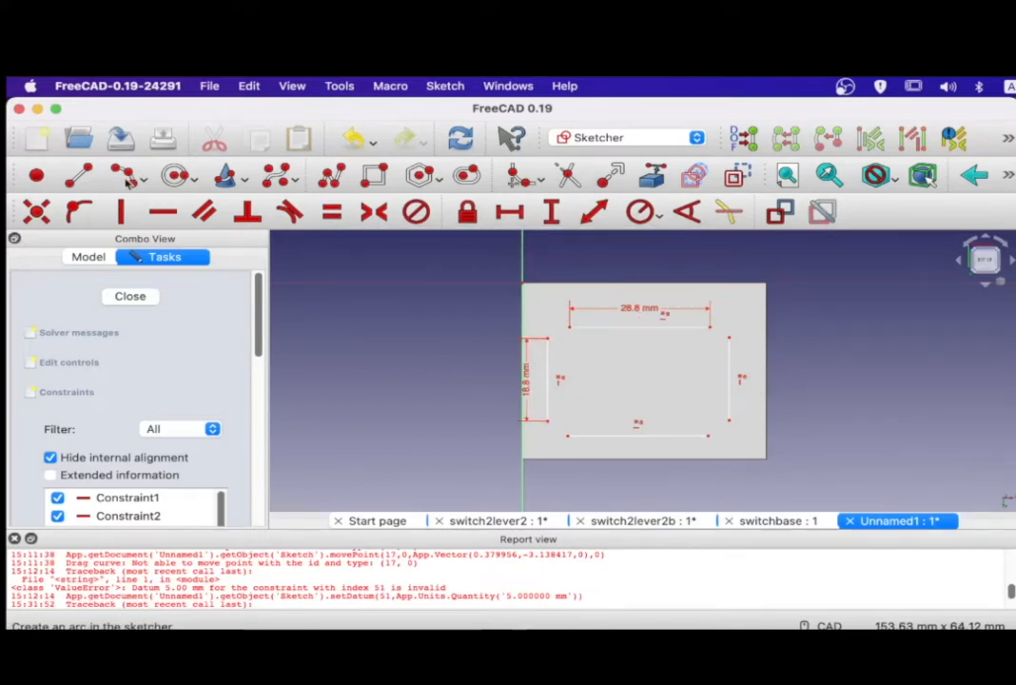
Join the ends of the four lines on the underside with three-point arcs to form rounded corners.
click(124, 178)
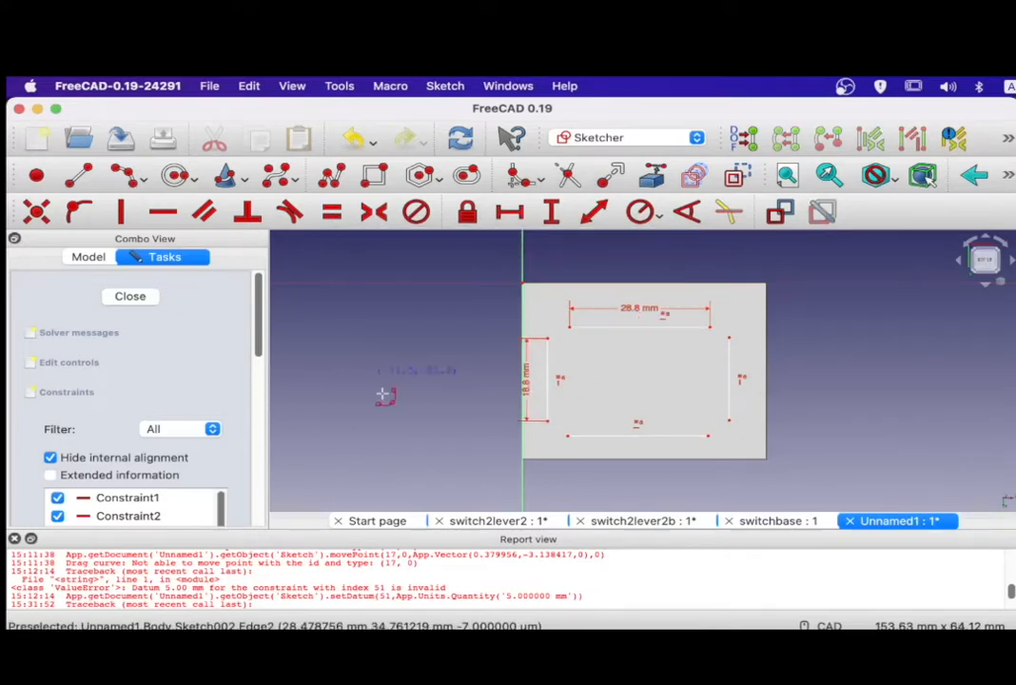
click(559, 428)
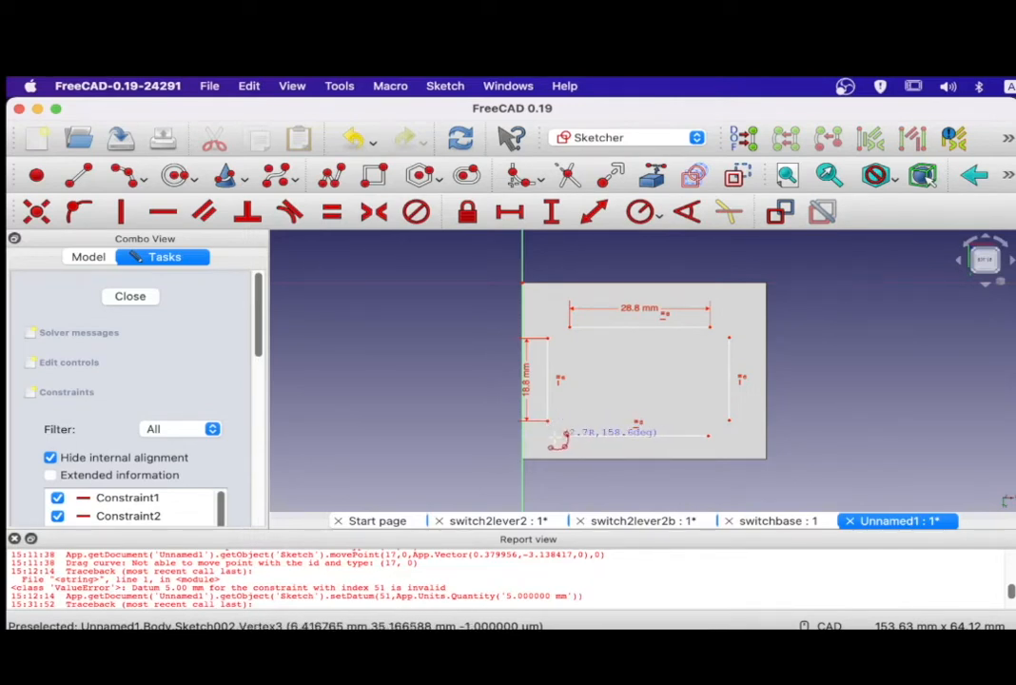
click(556, 435)
click(569, 328)
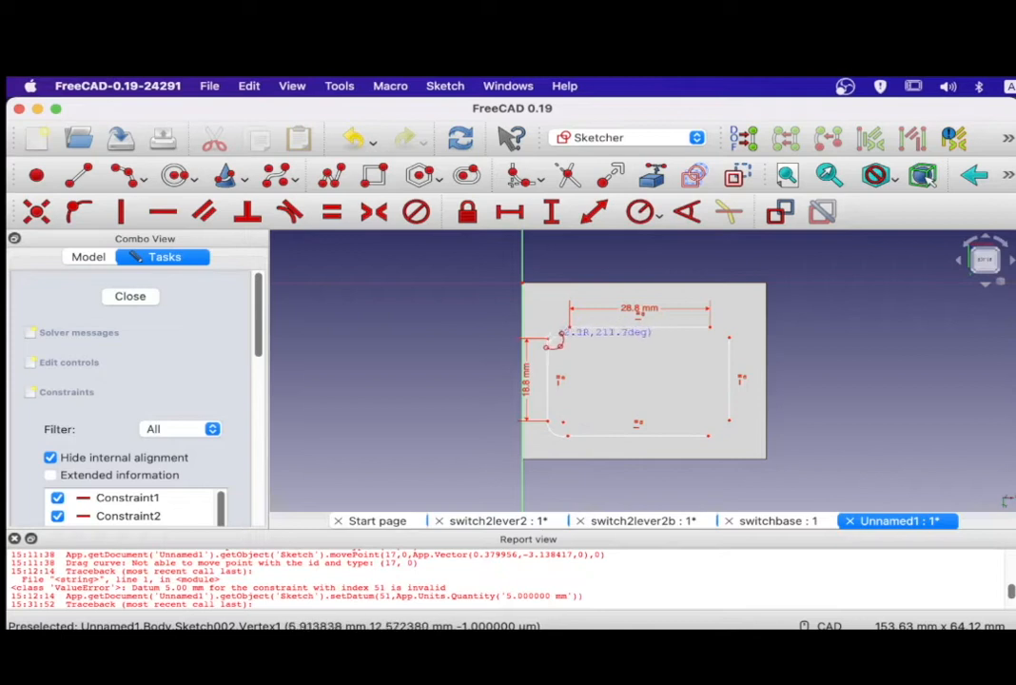
click(552, 335)
click(710, 328)
click(729, 338)
click(730, 421)
click(709, 435)
click(721, 433)
key(Escape)
Constrain the sketch's lower-left corner arc to 90° with a 5 mm radius and its centre 0 mm vertically from the left line's end.
click(552, 432)
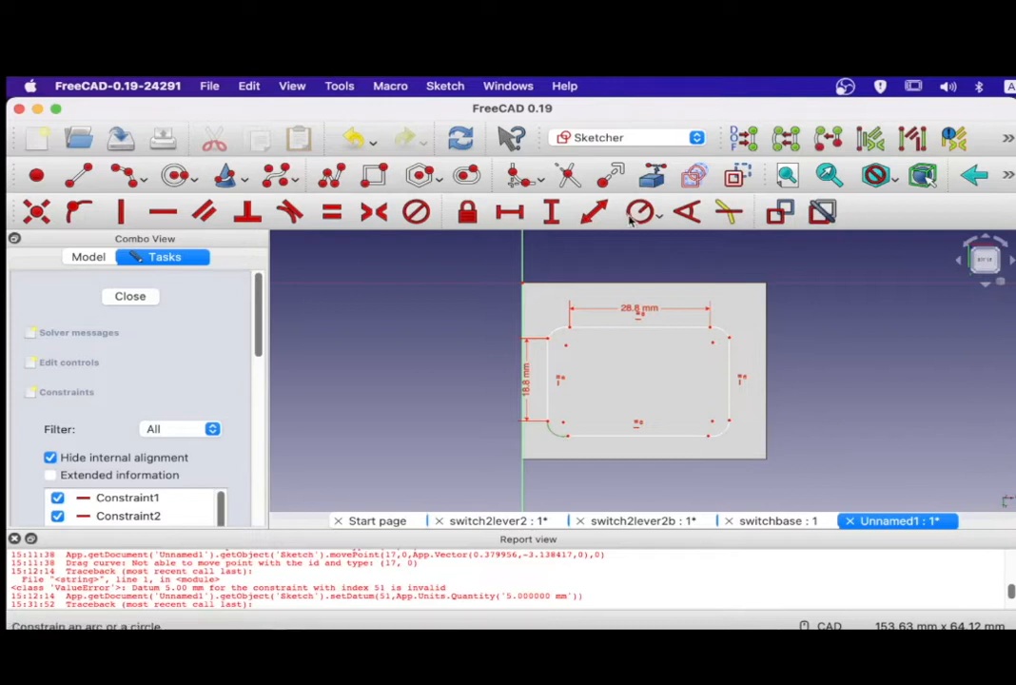
click(686, 212)
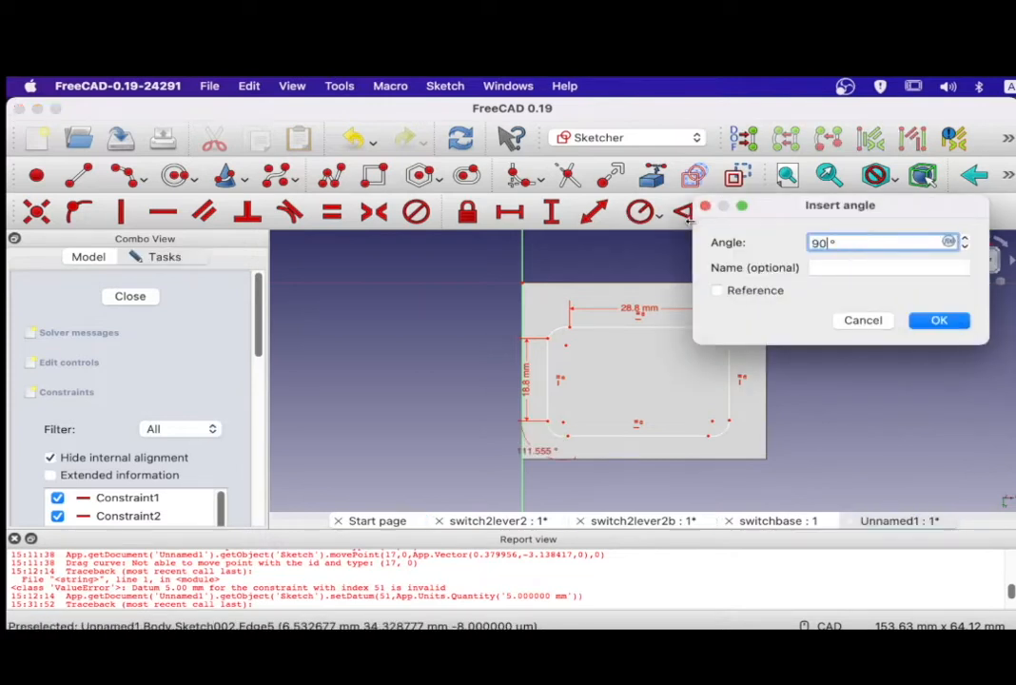
key(Escape)
click(643, 214)
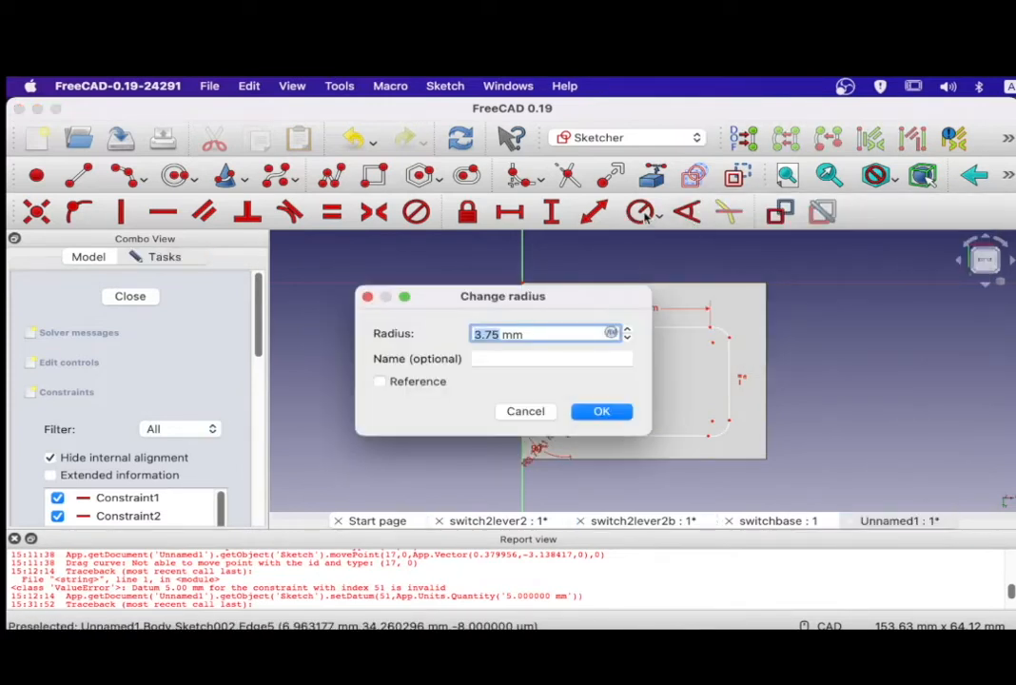
text(5)
click(613, 410)
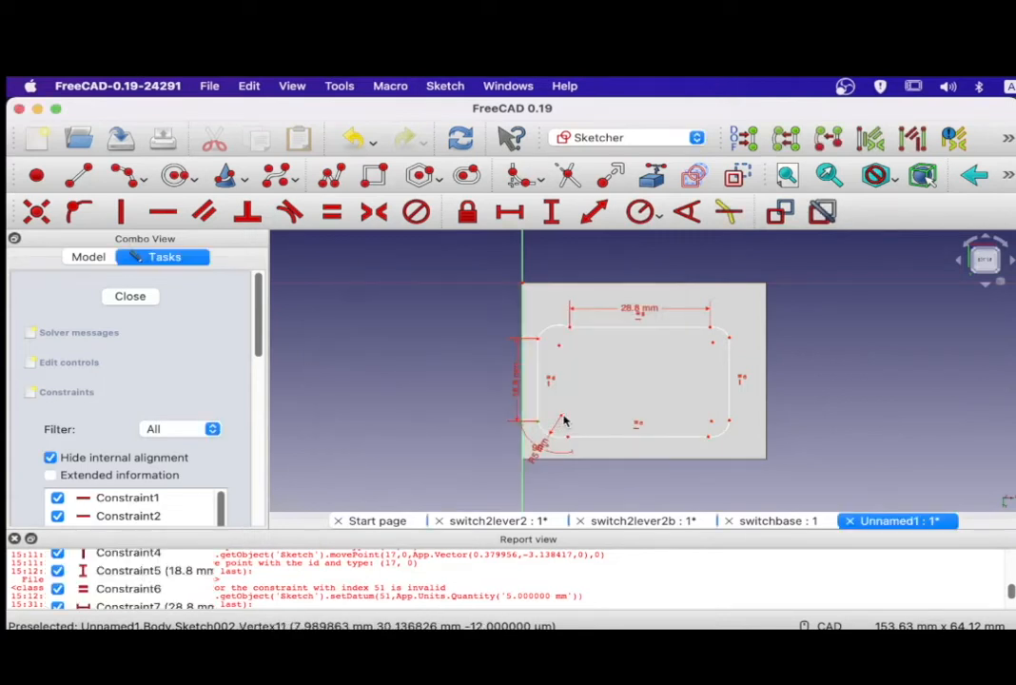
click(552, 211)
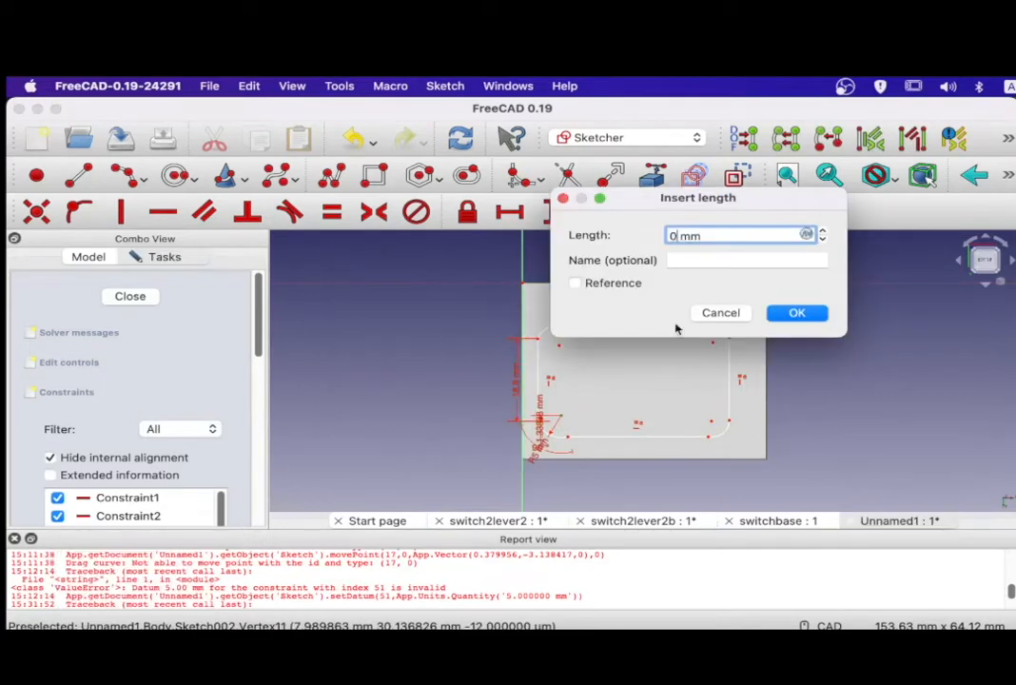
key(Return)
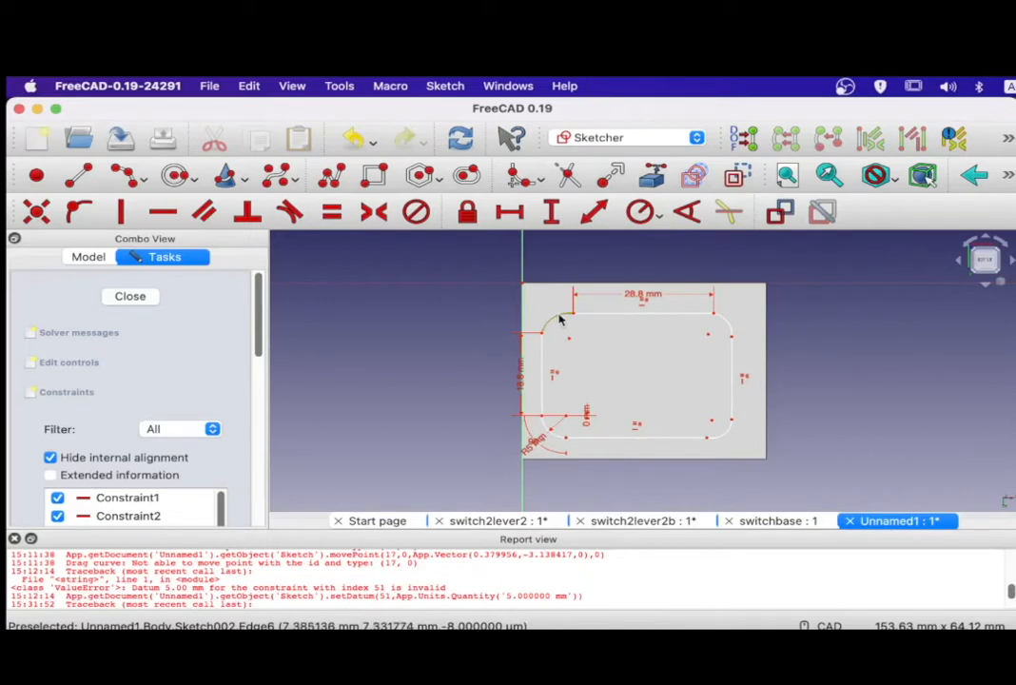
Constrain the upper-left corner arc to 90° with a 5 mm radius and its centre 0 mm vertically from the left line's end.
click(685, 211)
text(90)
key(Return)
click(565, 314)
click(639, 212)
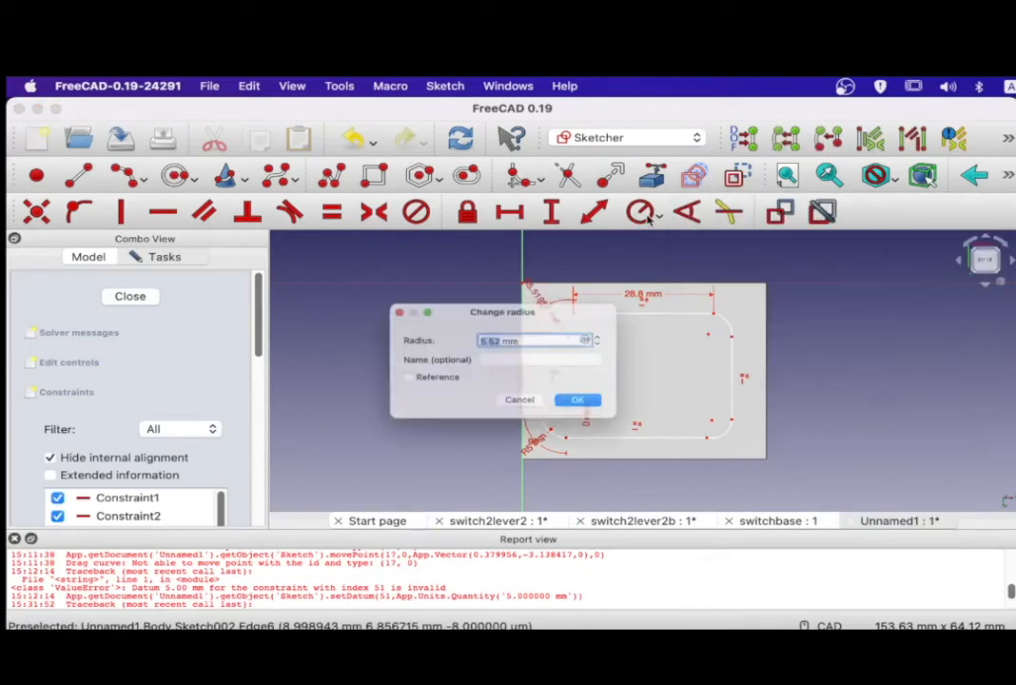
text(5)
key(Return)
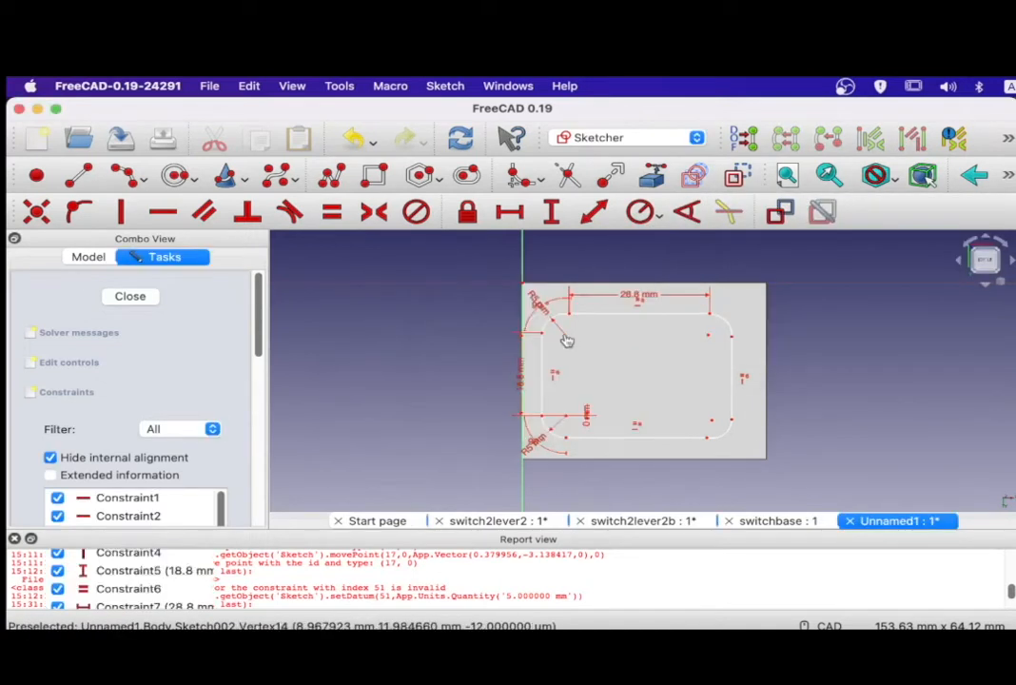
click(566, 335)
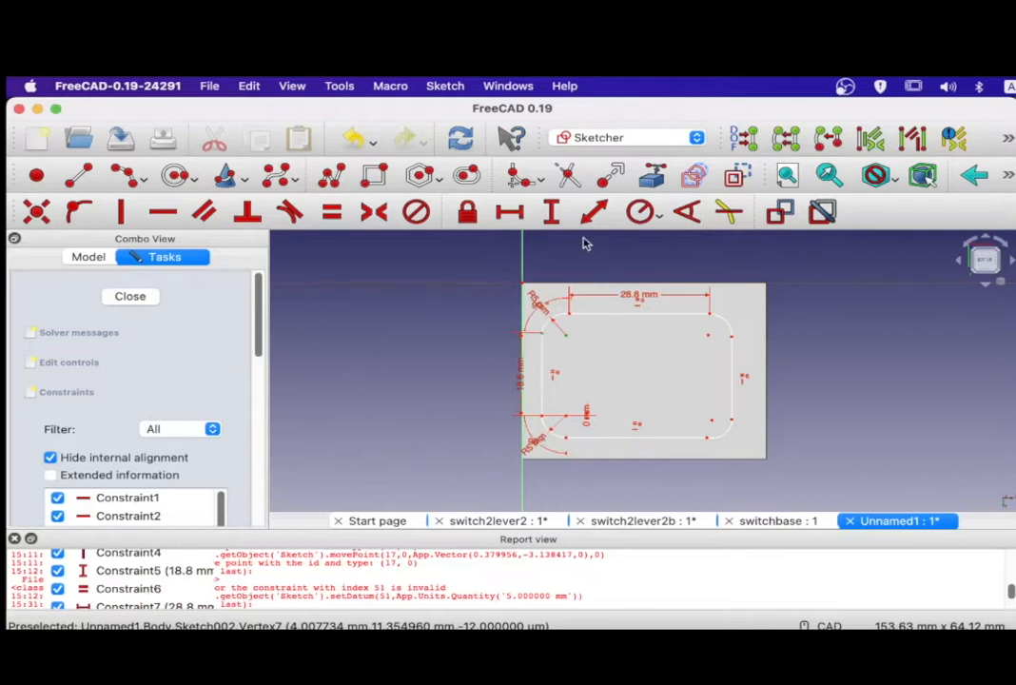
key(i)
key(Return)
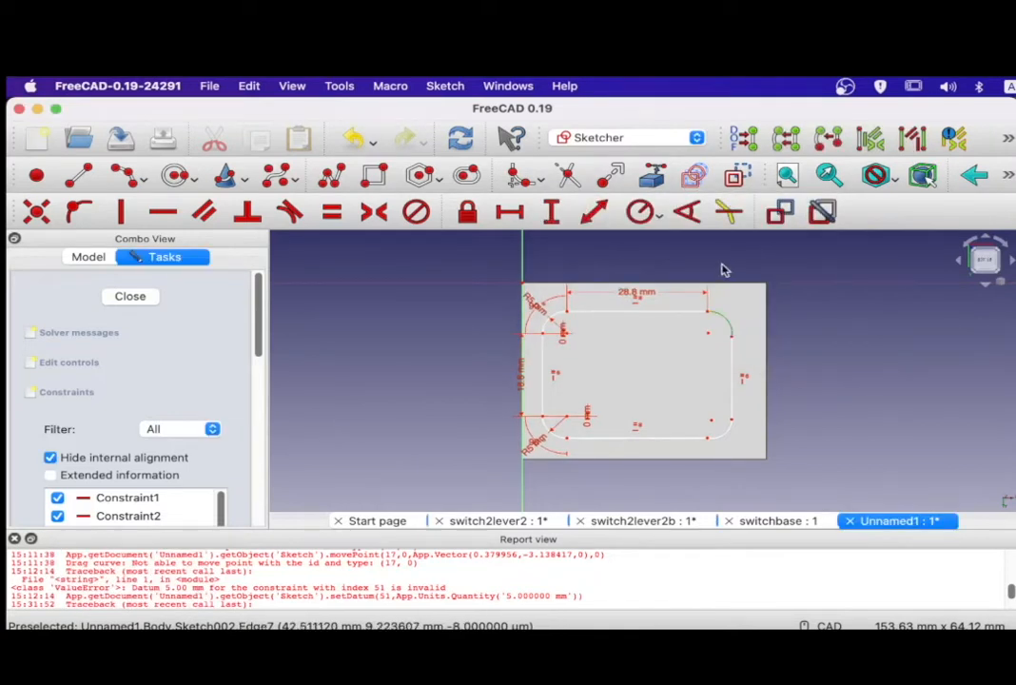
Constrain the upper-right corner arc to 90° with a 5 mm radius and its centre 0 mm vertically from the right line's end.
click(688, 209)
key(Return)
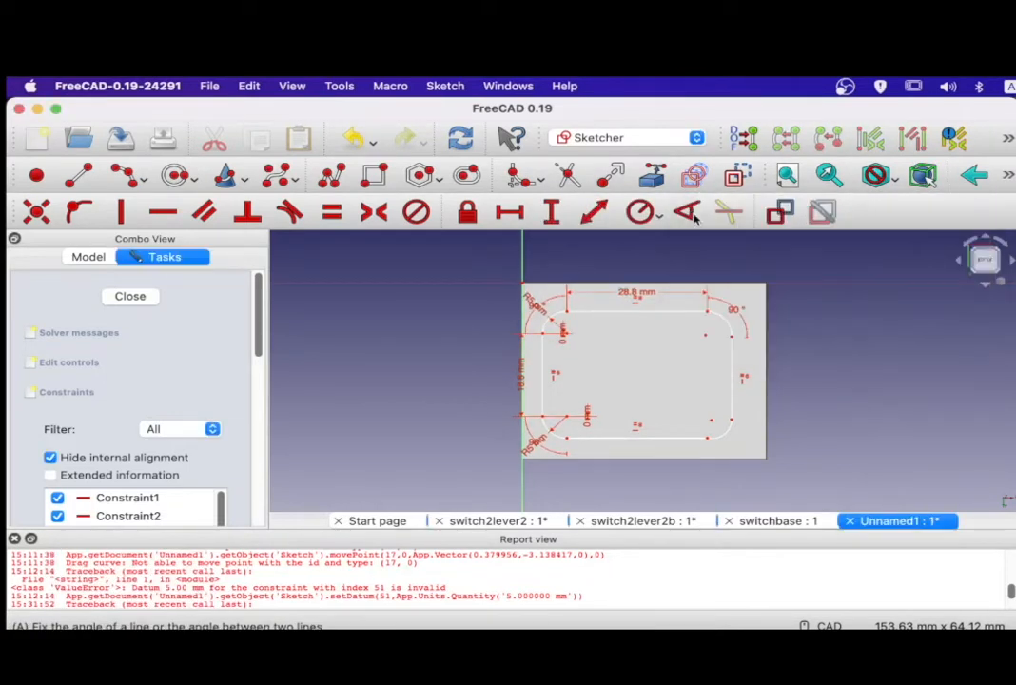
click(724, 320)
click(652, 220)
text(5)
key(Return)
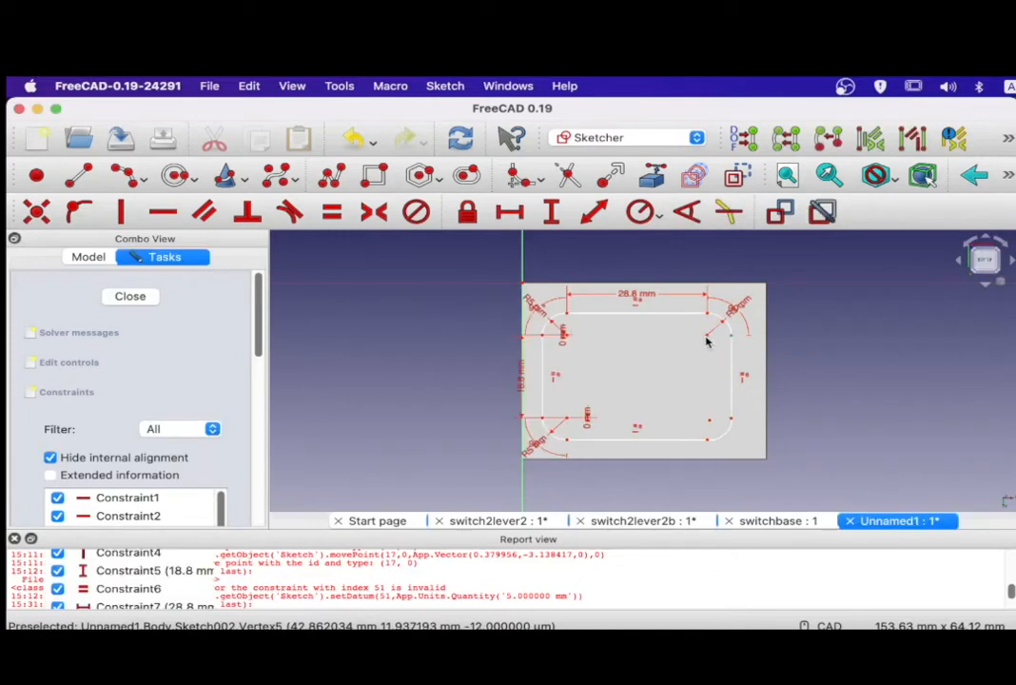
click(716, 300)
text(0)
key(Return)
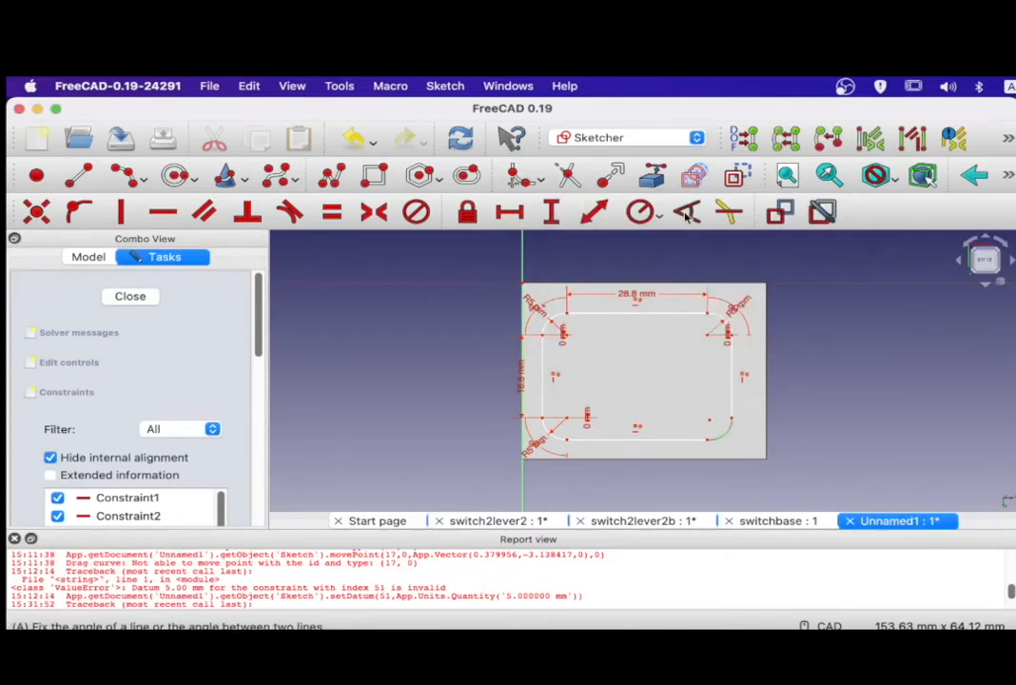
Set the angle of the lower-right corner arc to 90°.
click(685, 212)
text(90)
key(Return)
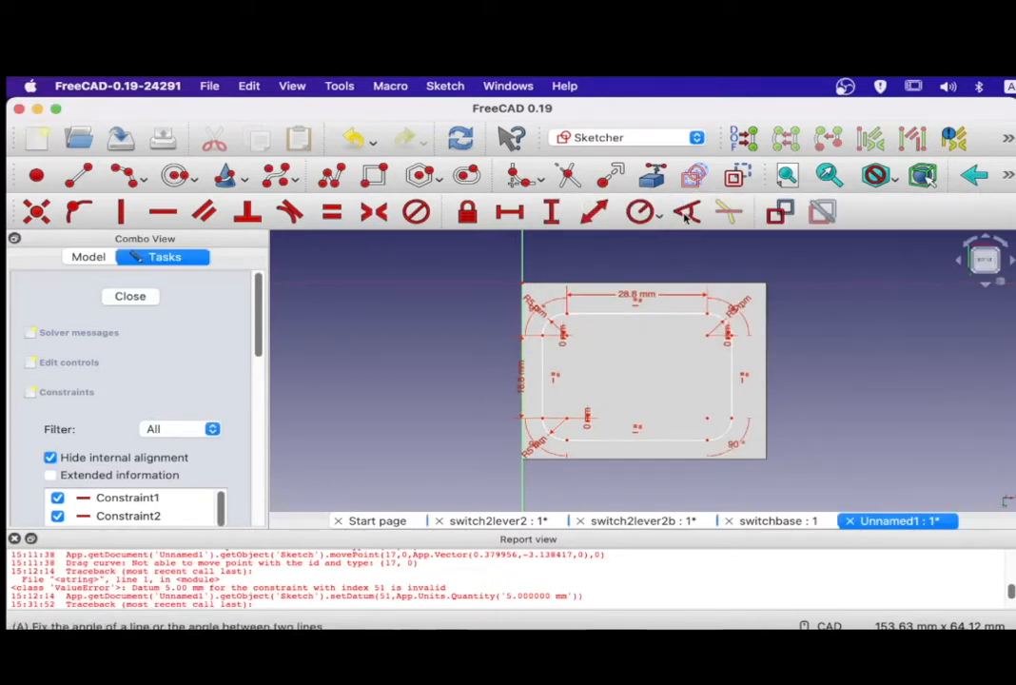
Place the upper-left arc's centre 10.6 mm horizontally and 10.6 mm vertically from the sketch origin.
click(524, 285)
click(566, 335)
text(10.6)
key(Return)
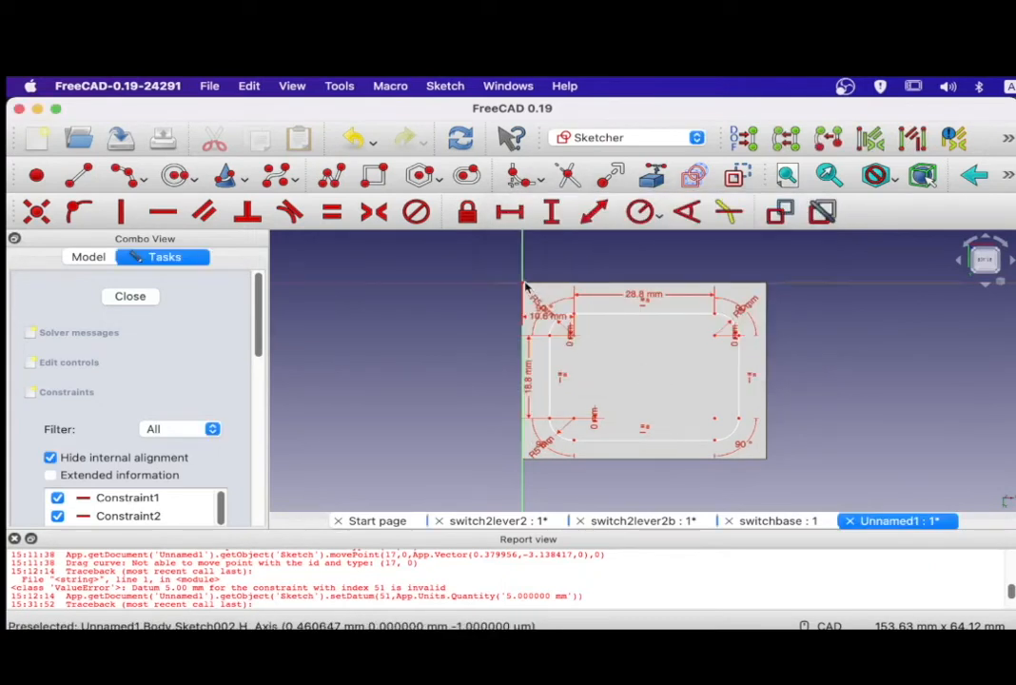
click(550, 211)
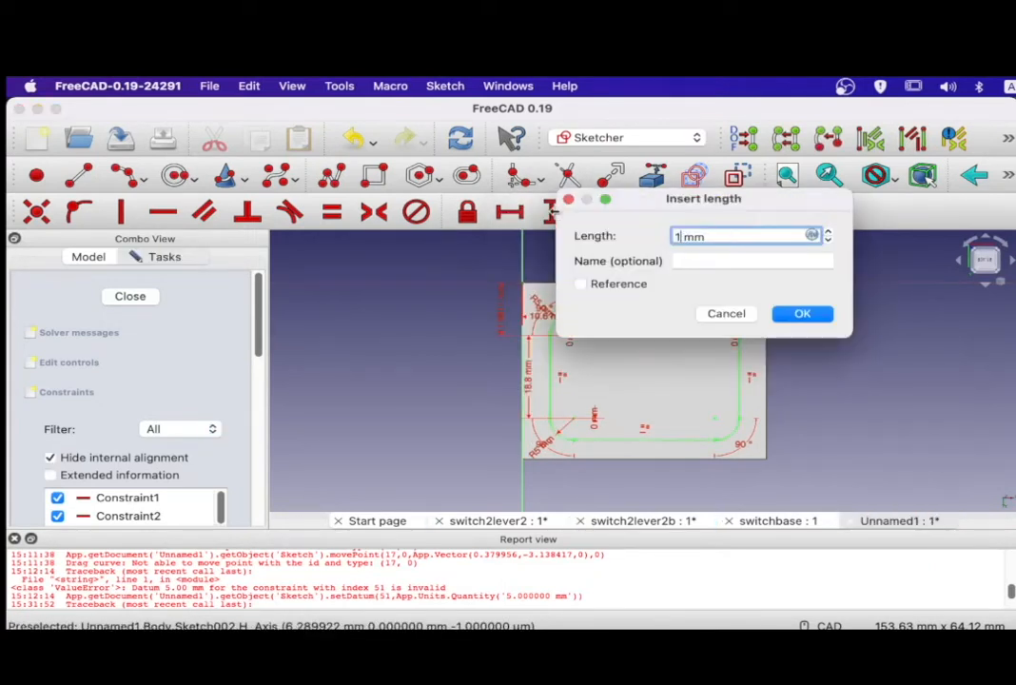
text(0.6)
key(Return)
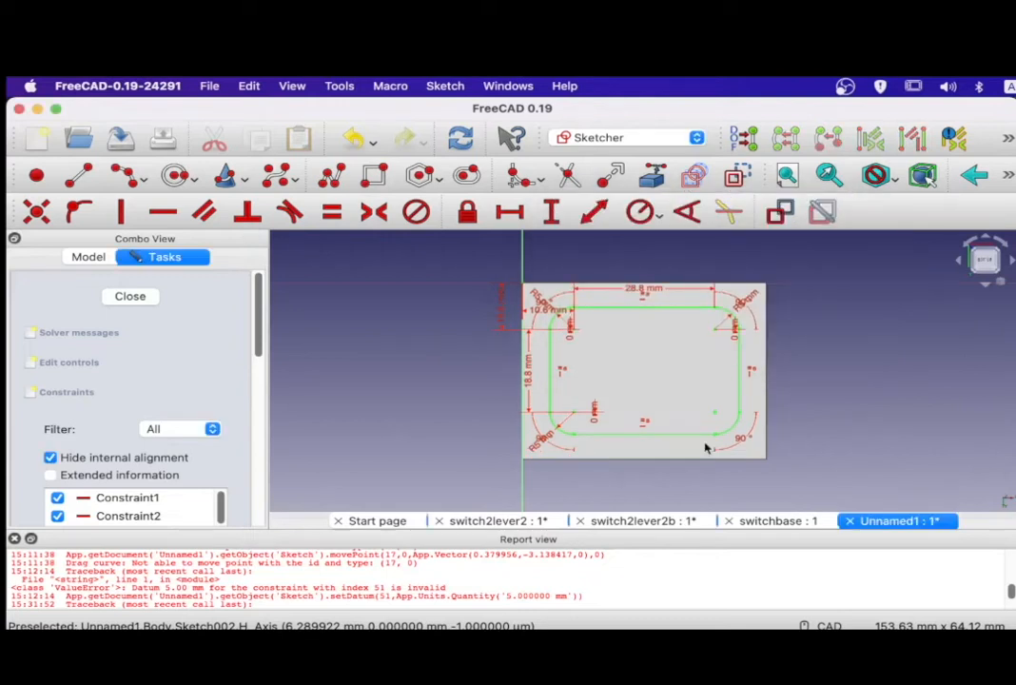
Finish the underside sketch and cut it into the plate as a 3 mm deep pocket.
click(130, 295)
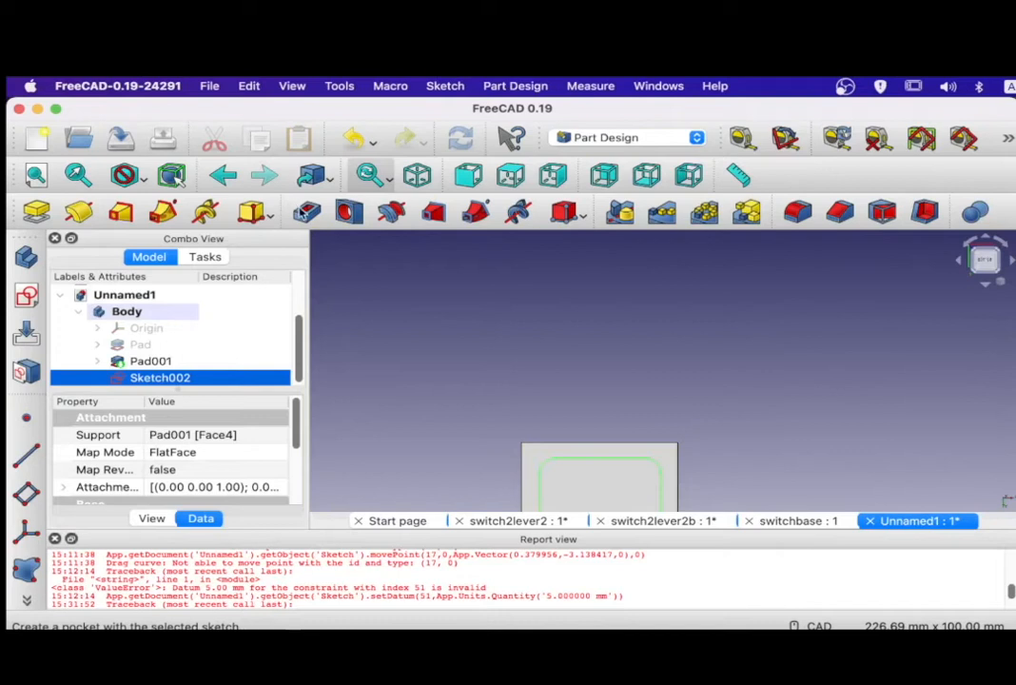
click(307, 211)
text(3)
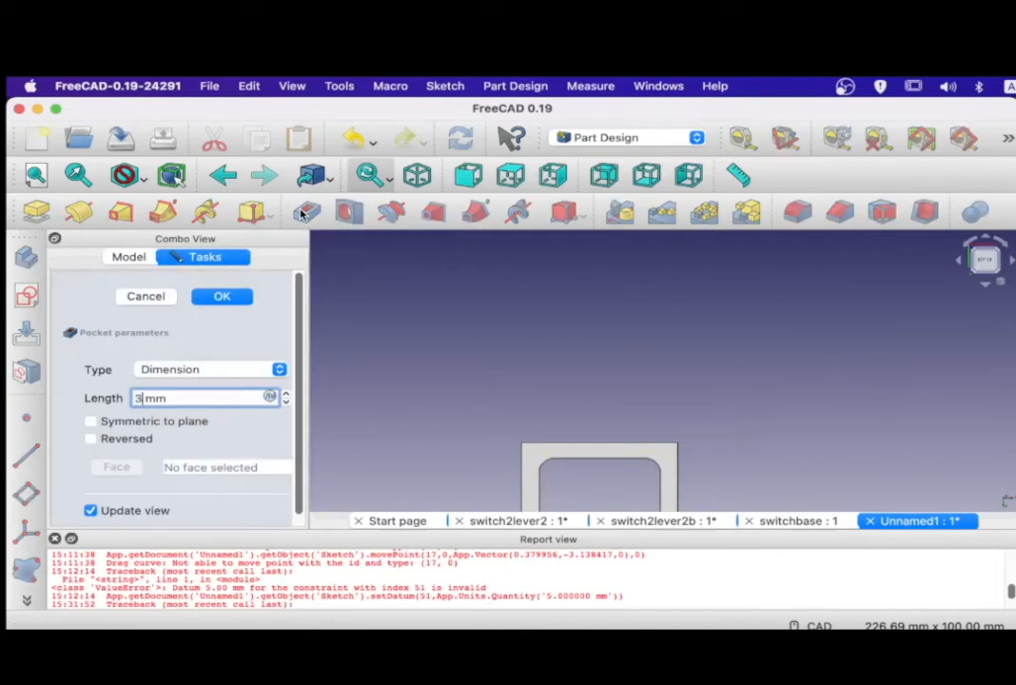
click(220, 297)
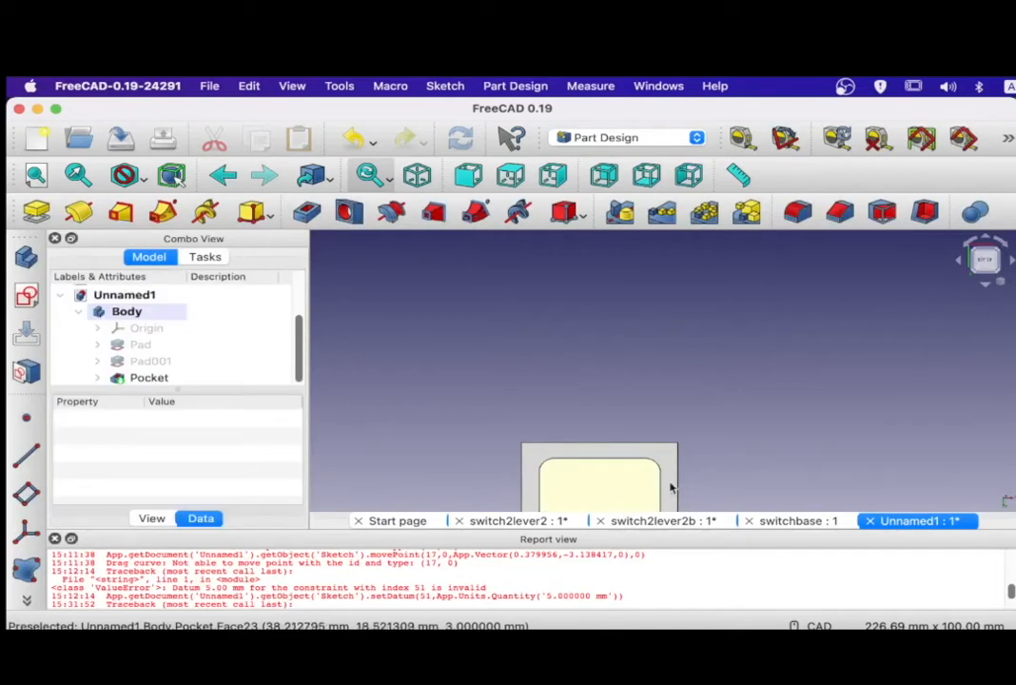
Fillet the floor face of the pocket on the underside with a 0.4 mm radius.
scroll(668, 483, down, 5)
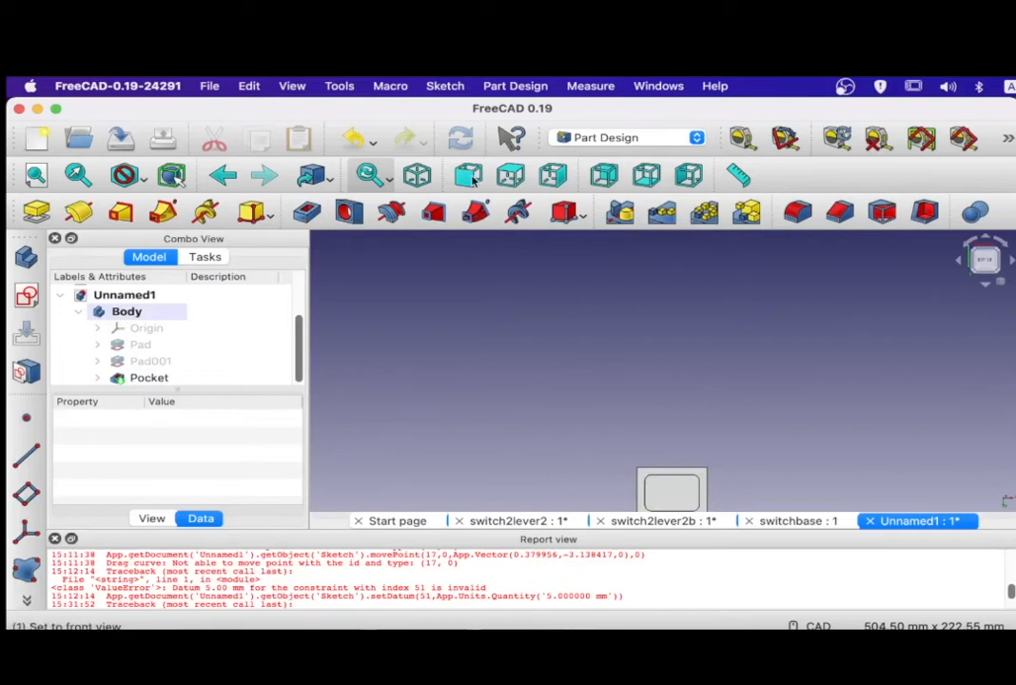
key(v)
key(f)
middle_drag(857, 429, 790, 410)
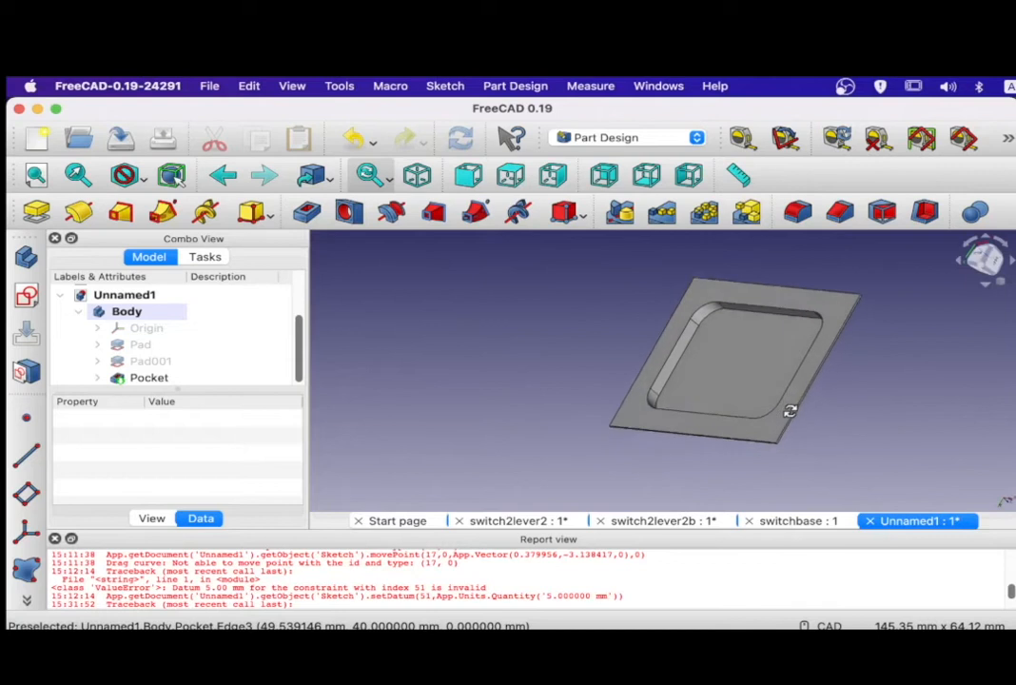
scroll(757, 324, up, 3)
scroll(757, 323, up, 2)
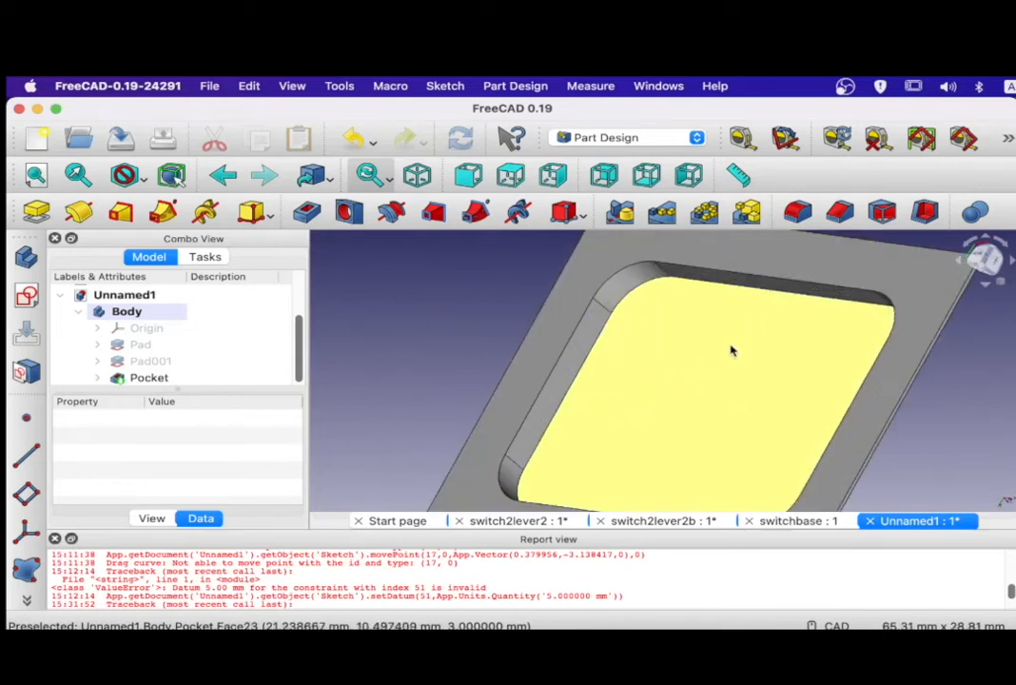
click(730, 349)
click(796, 211)
text(0.4)
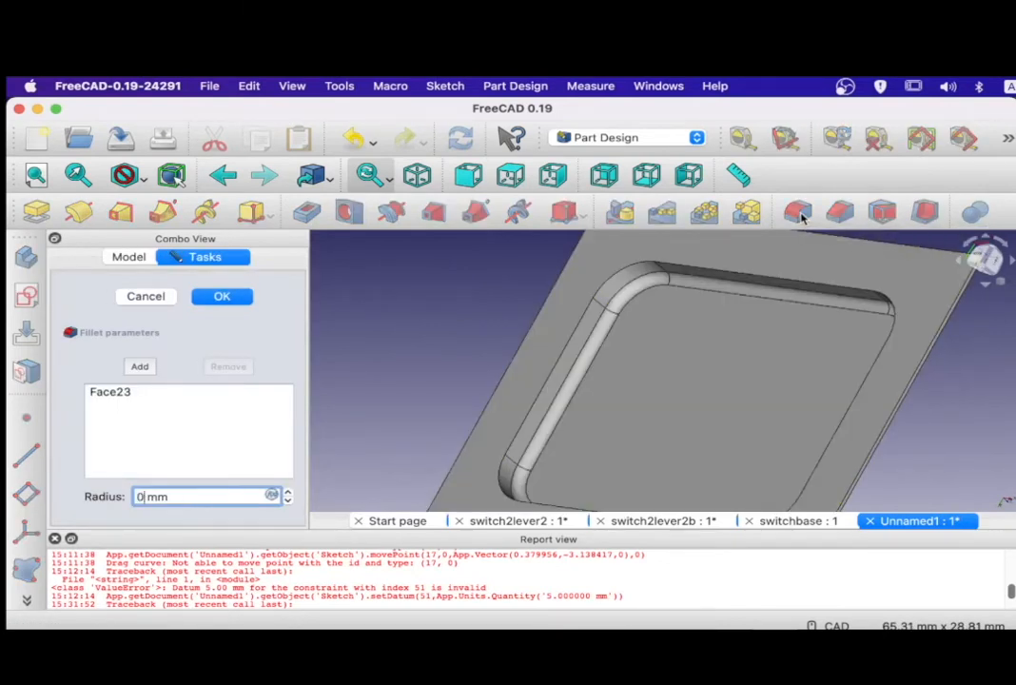
key(Return)
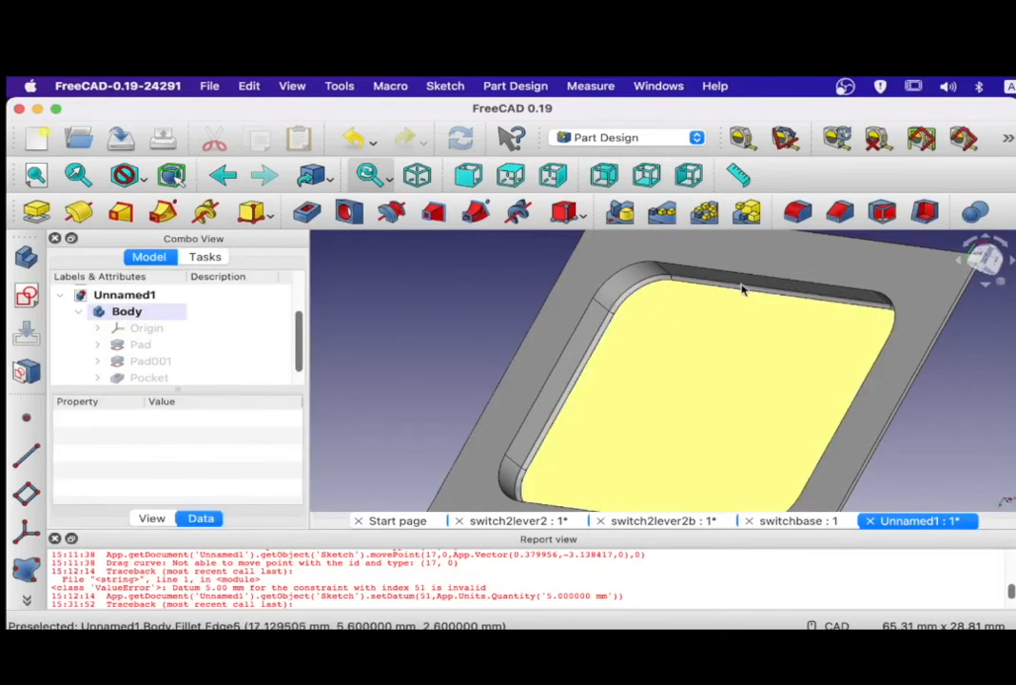
Fillet the top face of the raised rounded rectangle with a 1 mm radius.
click(511, 177)
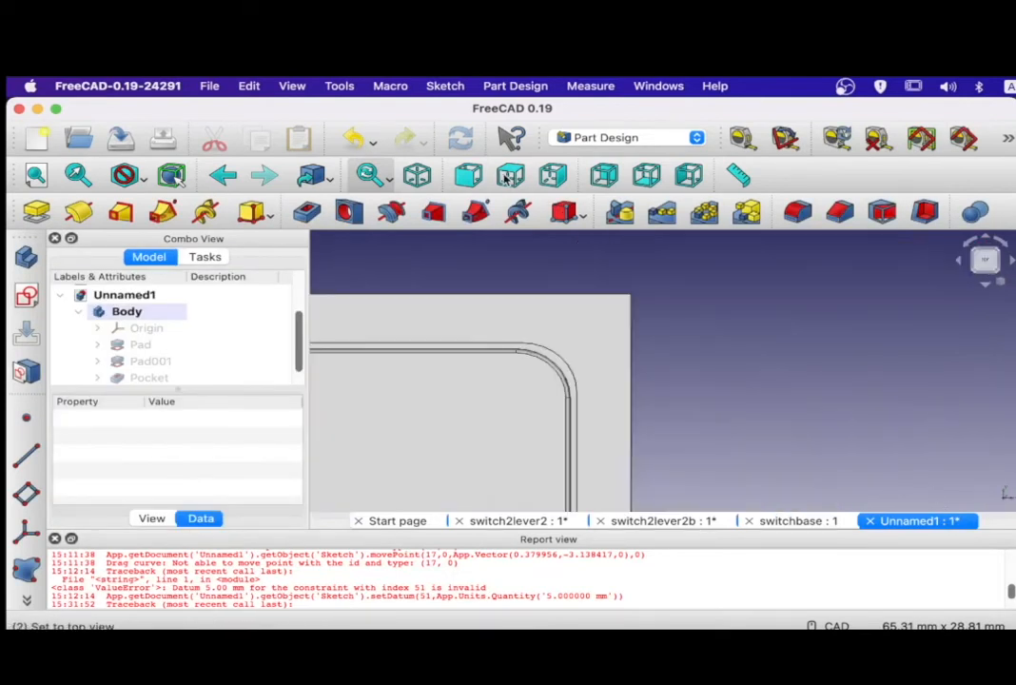
scroll(599, 365, down, 6)
click(543, 430)
middle_drag(638, 426, 547, 347)
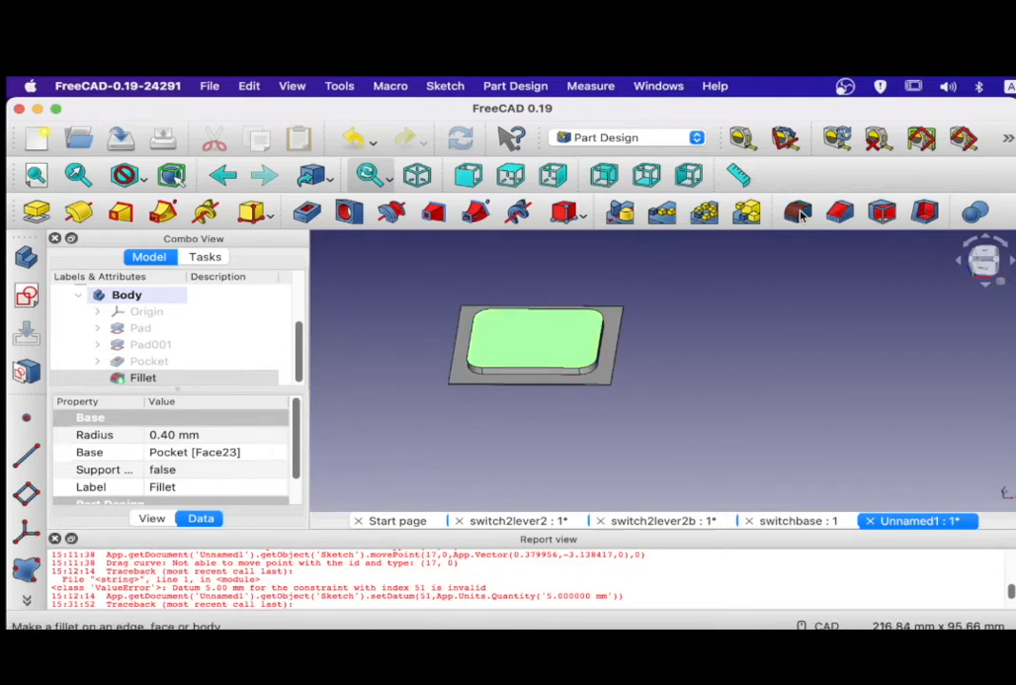
click(564, 211)
click(145, 295)
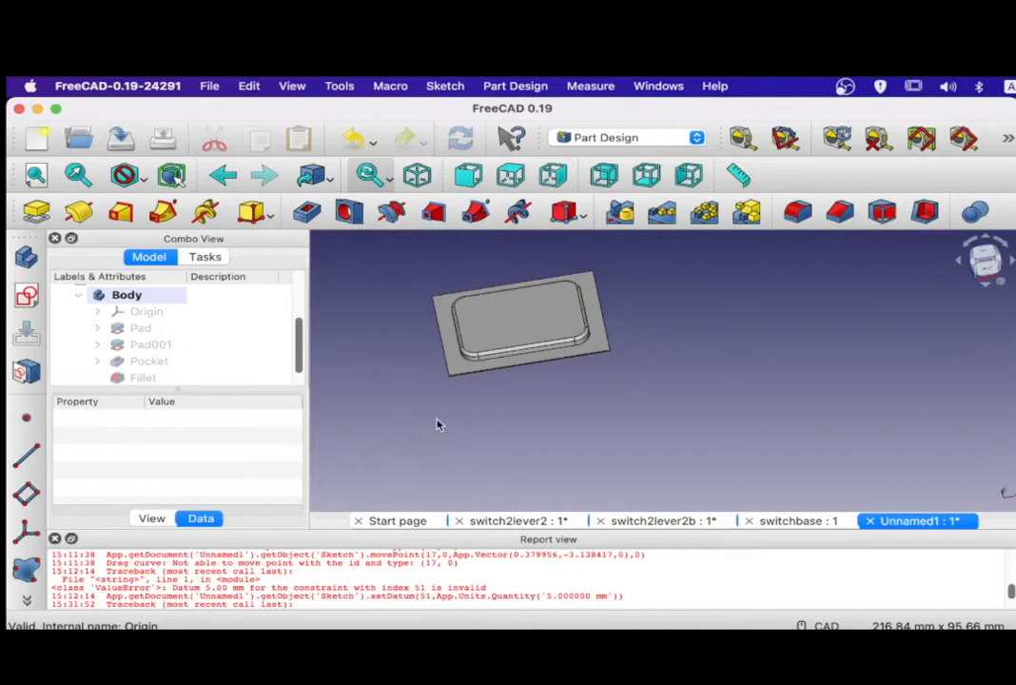
Save the document as switchcover.
click(121, 139)
text(switchcover)
key(Return)
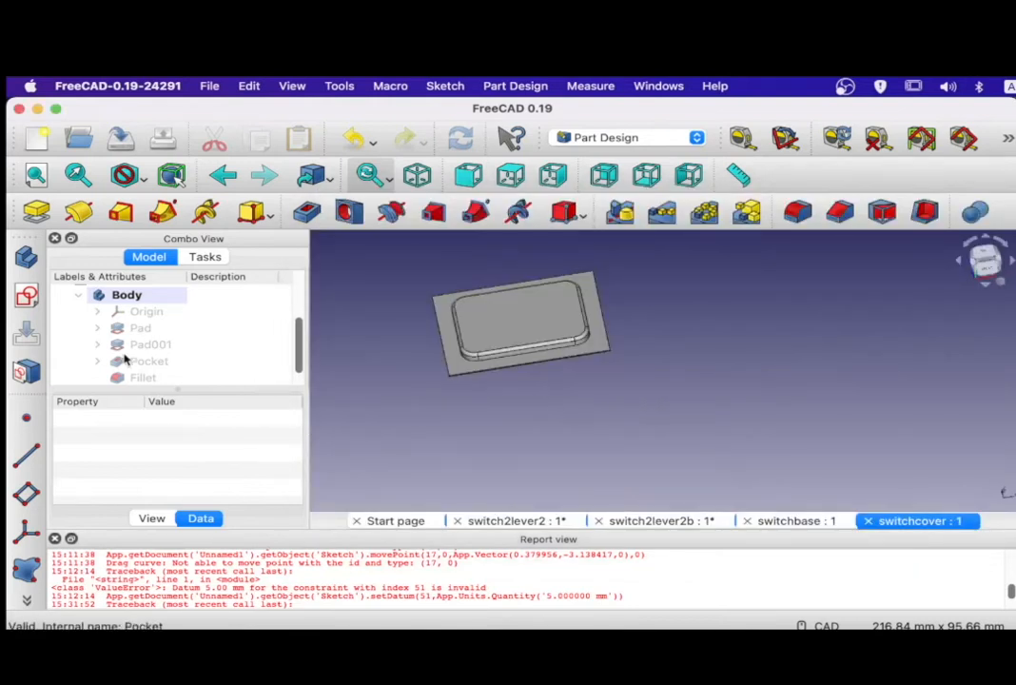
Export the last fillet of the cover, Fillet001, as an STL mesh named switchcover.
scroll(243, 347, down, 1)
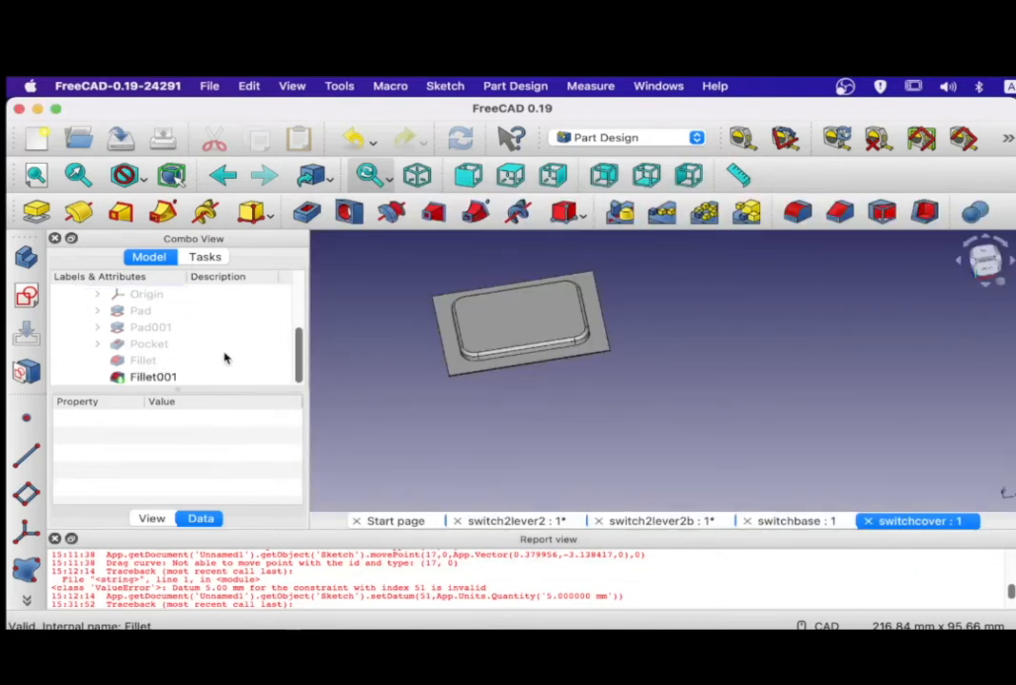
click(160, 377)
click(208, 85)
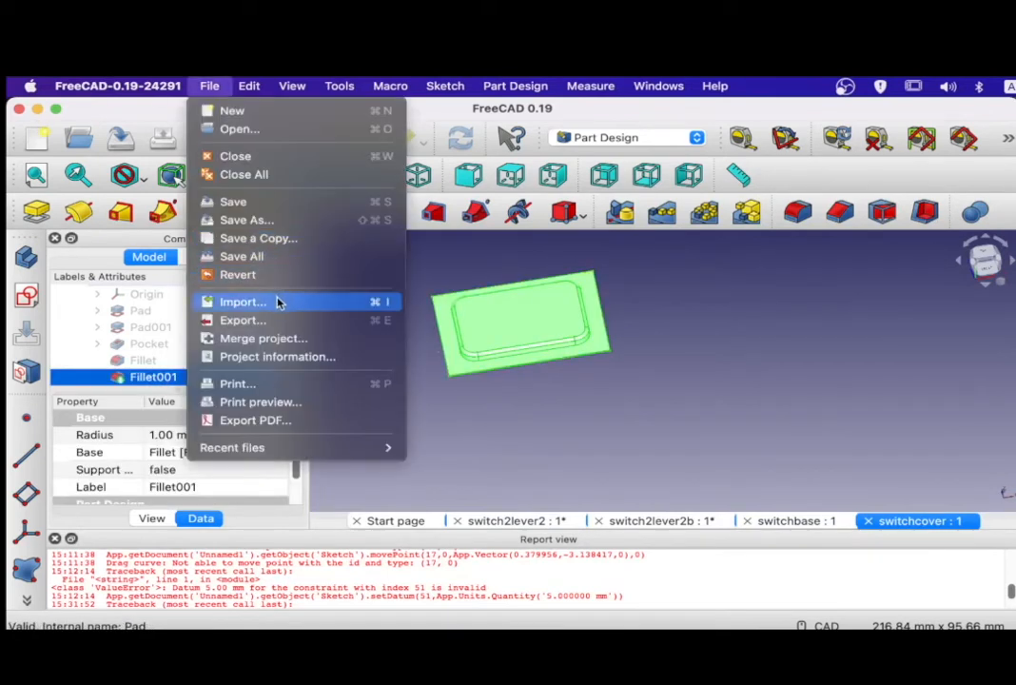
click(245, 320)
text(switchcover)
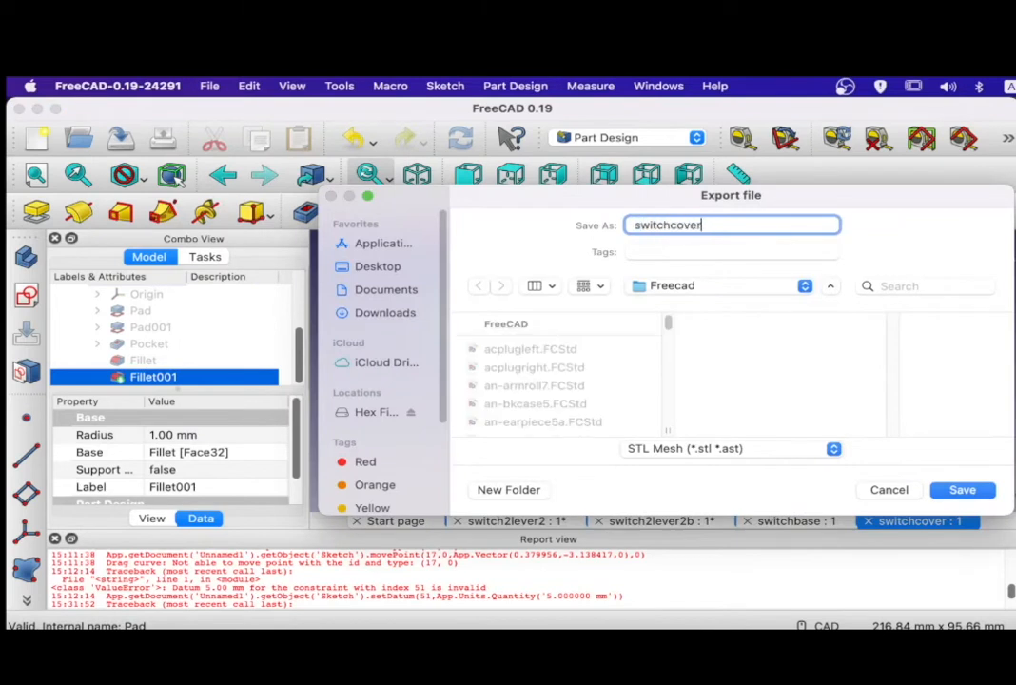
key(Return)
Export the Fillet feature of the switchbase document as a file named seitchbase.
click(797, 521)
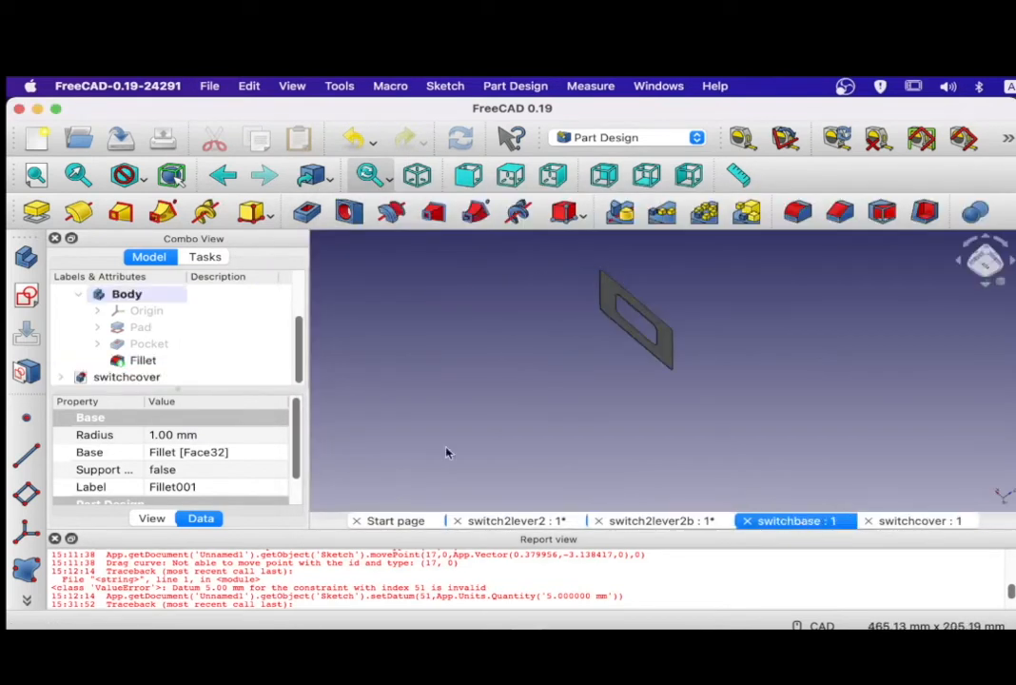
click(141, 365)
click(210, 85)
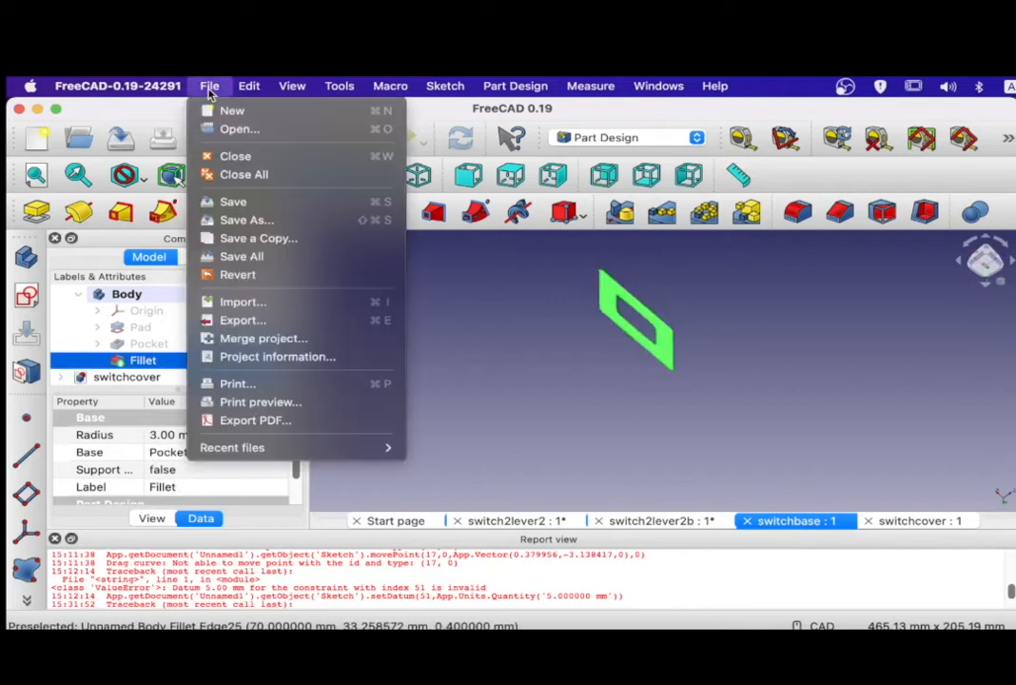
click(238, 321)
text(seitchbase)
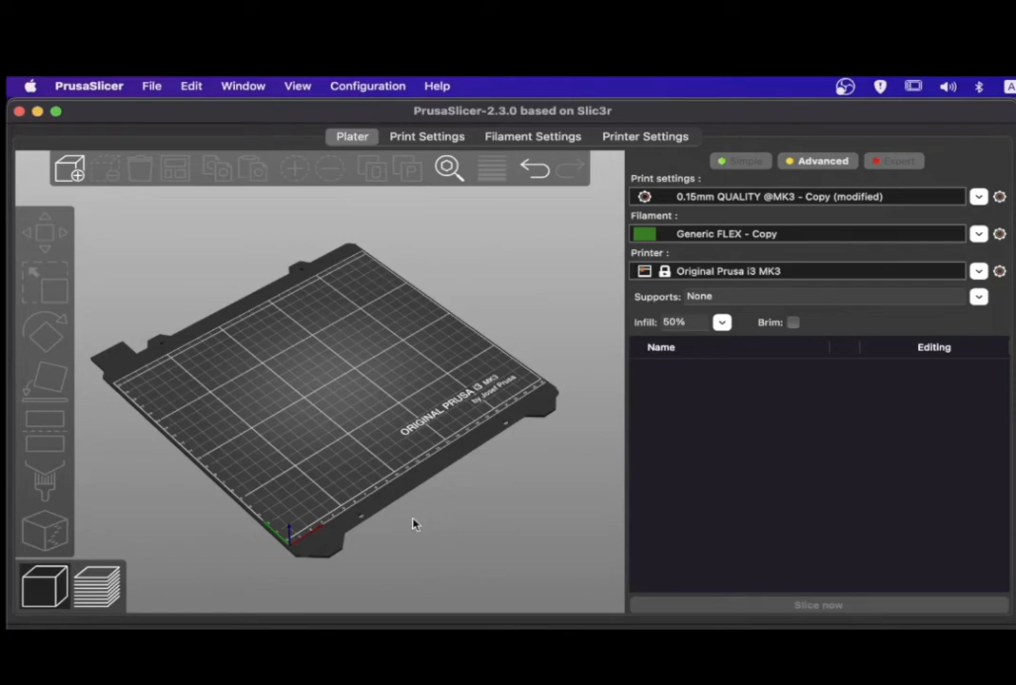
Import switchbase.stl and switchcover.stl from the Freecad folder into PrusaSlicer and arrange both models side by side on the bed.
click(69, 168)
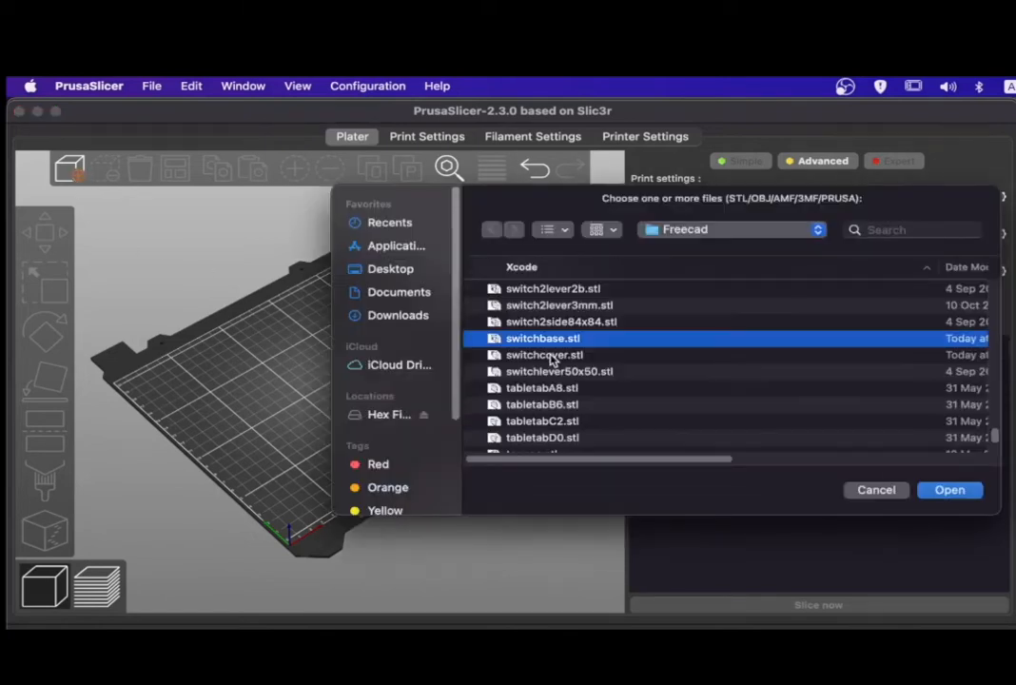
shift+click(550, 356)
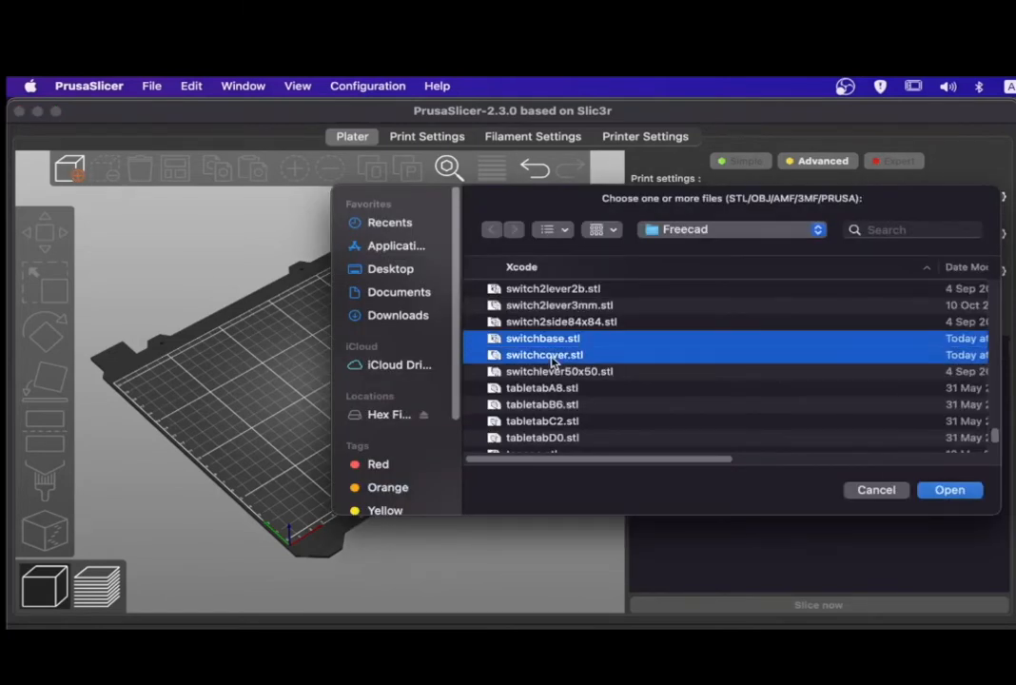
click(948, 491)
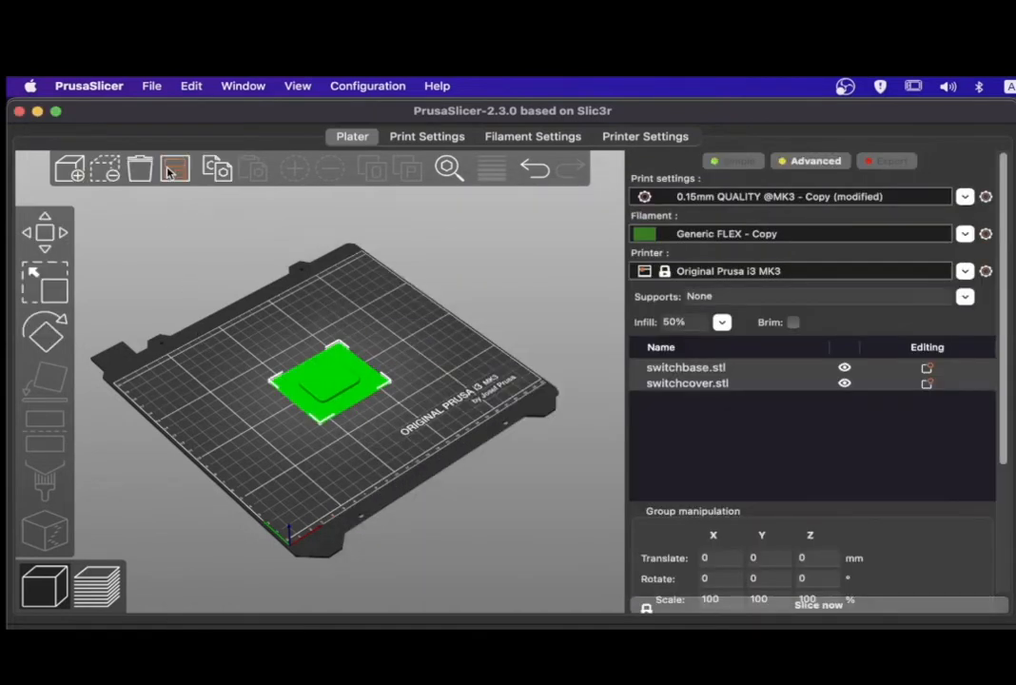
click(174, 170)
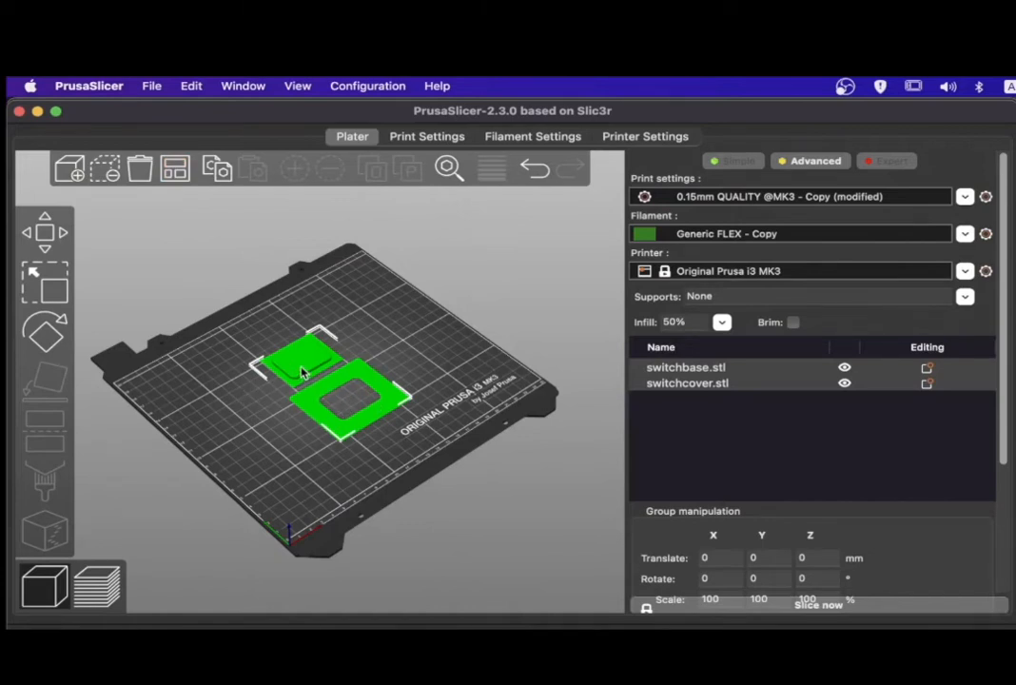
Flip only the switchcover model upside down by rotating it about the X axis, and check how it lies on the bed.
click(247, 472)
click(304, 359)
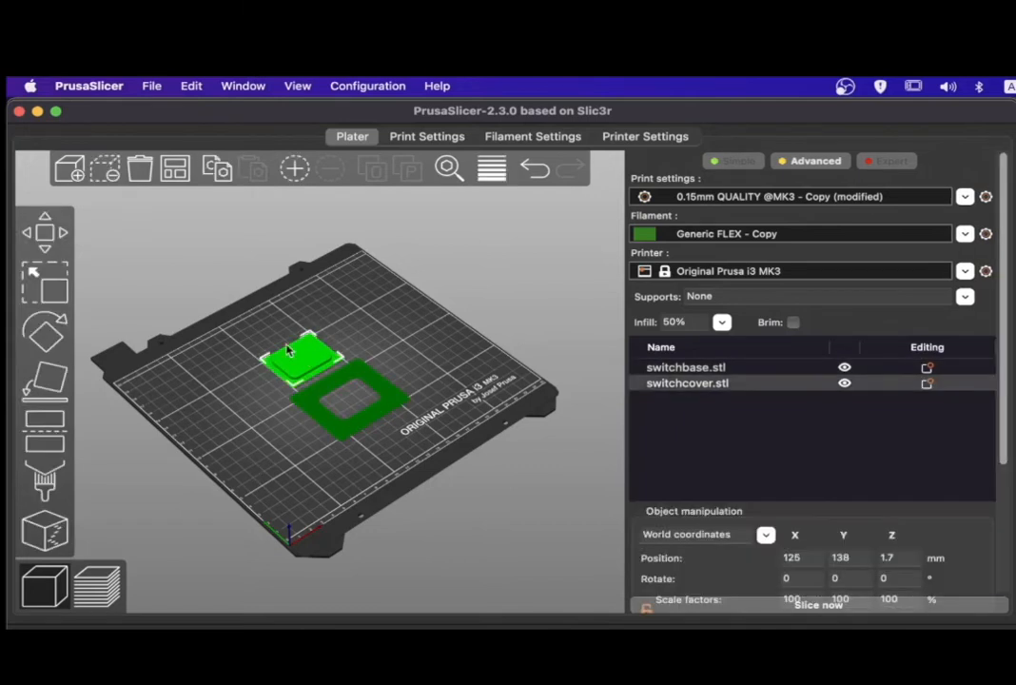
click(806, 580)
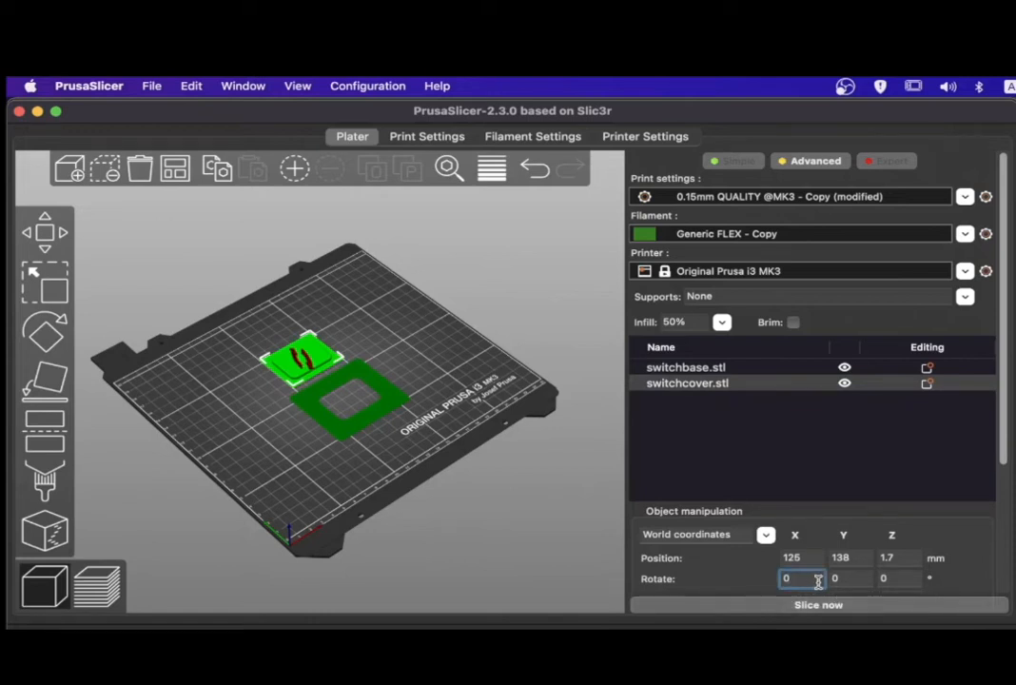
key(Return)
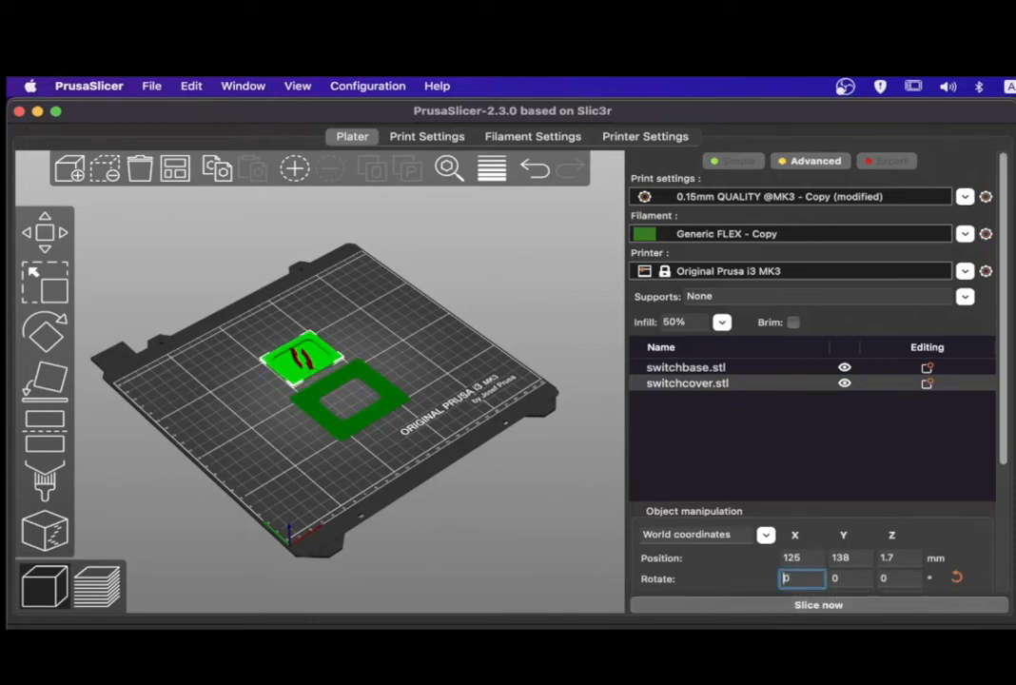
drag(284, 426, 285, 408)
click(293, 409)
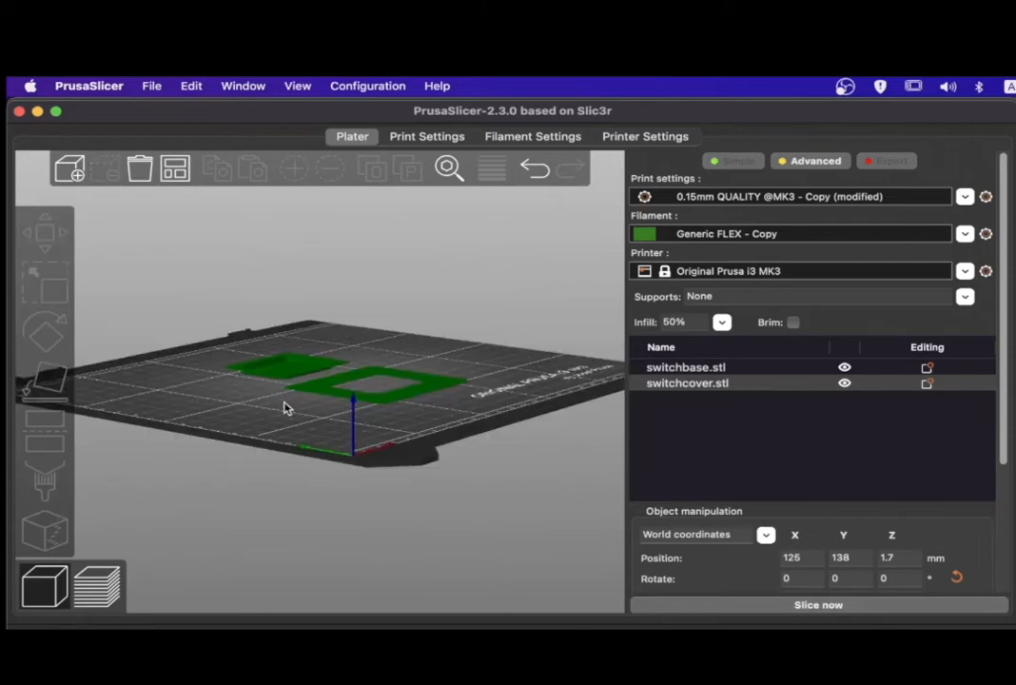
key(0)
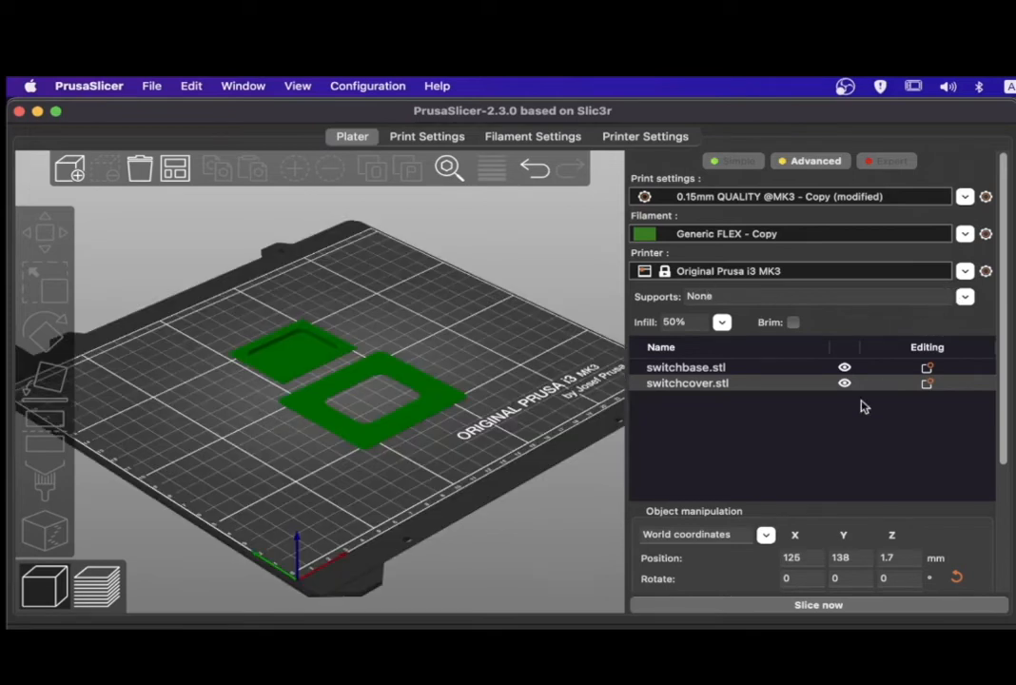
click(955, 299)
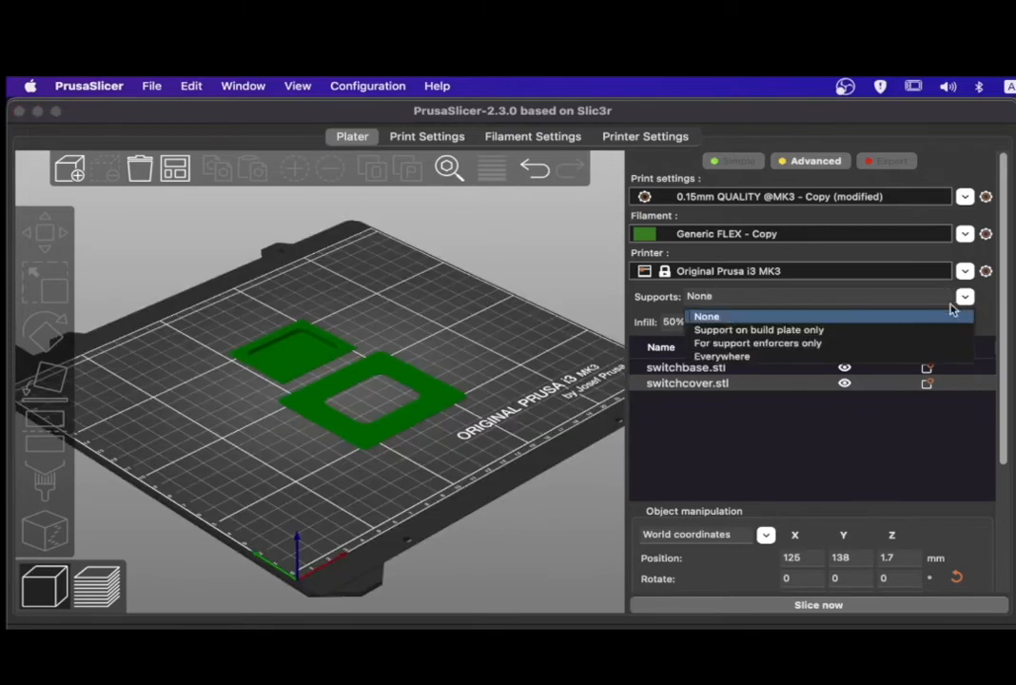
click(768, 330)
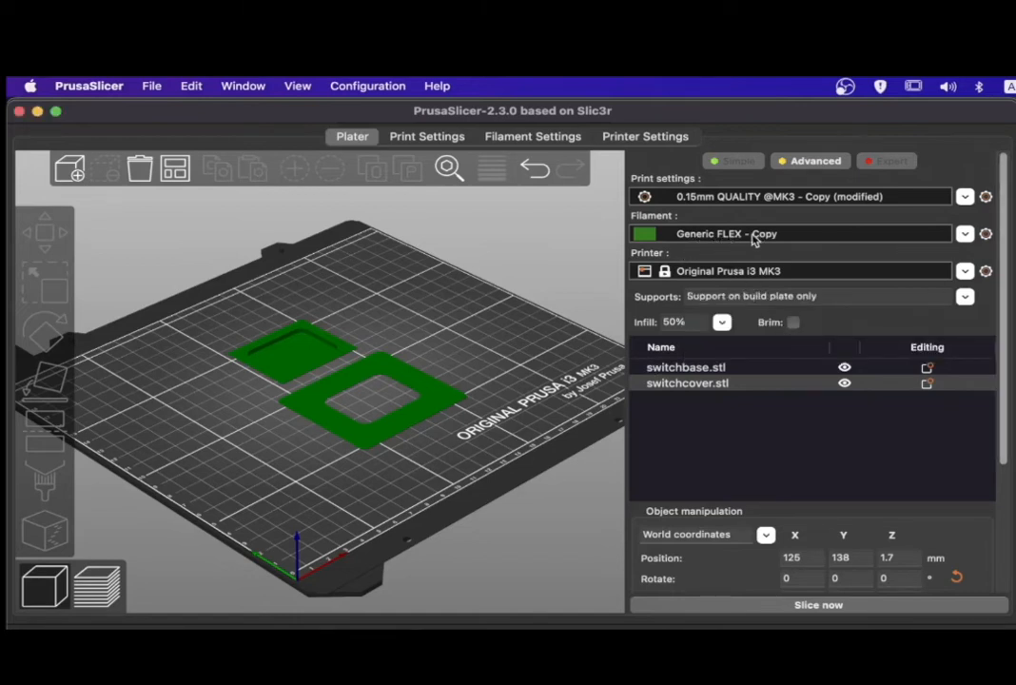
click(964, 197)
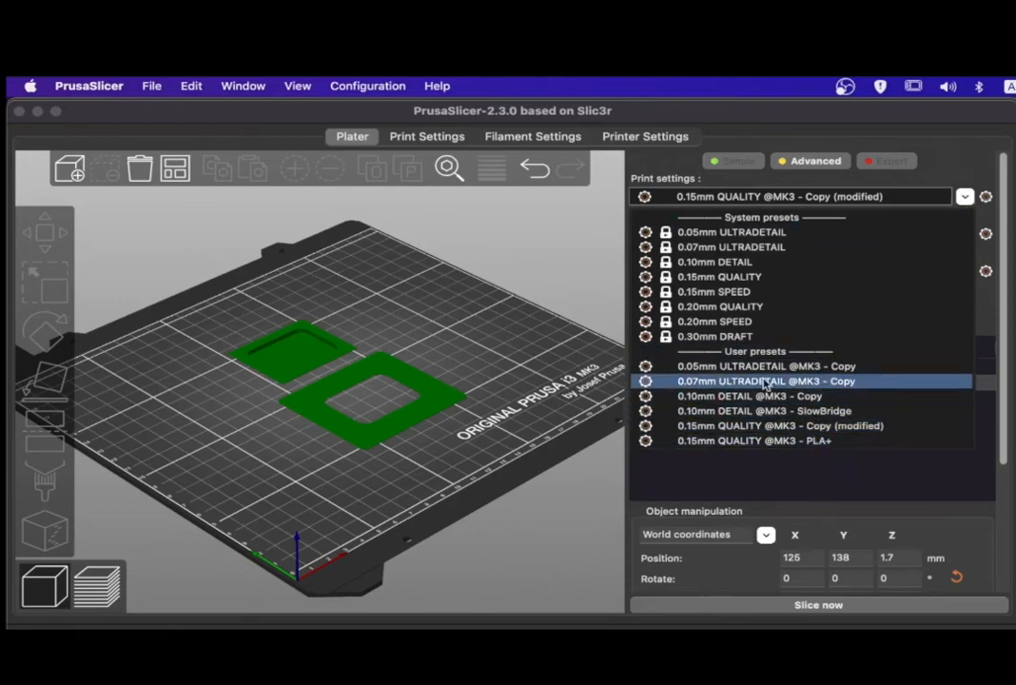
click(762, 472)
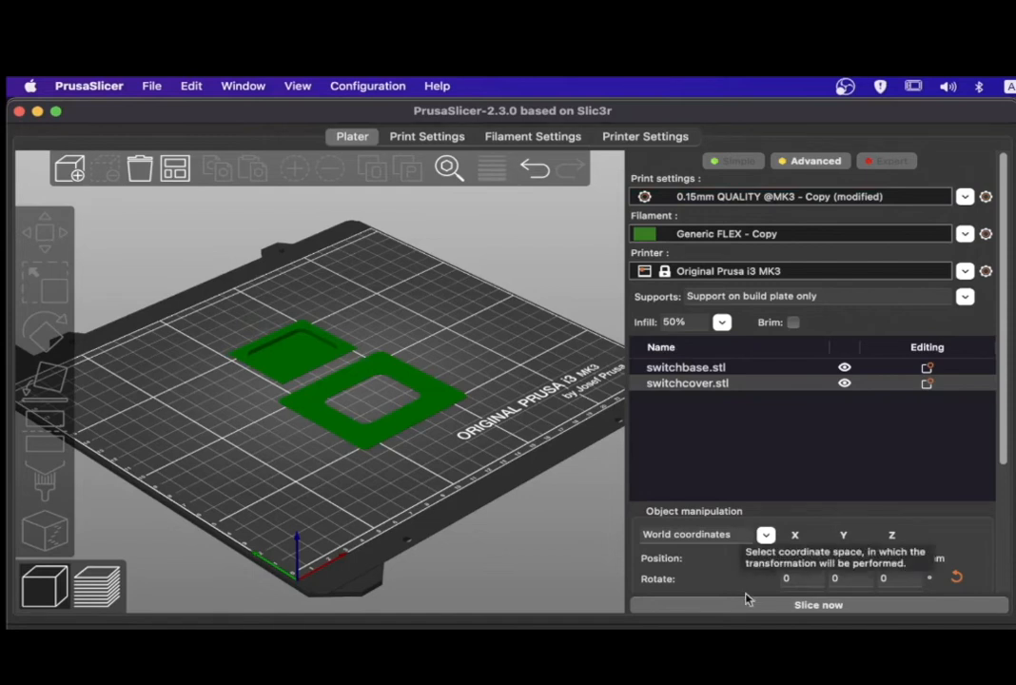
click(801, 608)
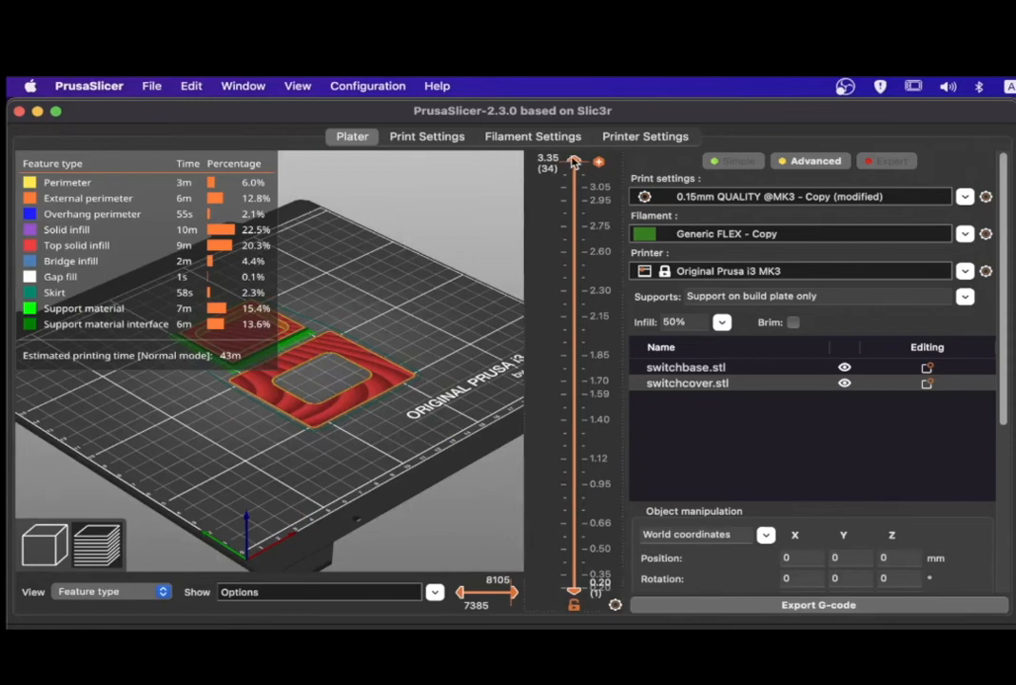
Check the sliced layers and support material of both parts, and export the G-code to the Freecad folder under the suggested file name.
drag(574, 166, 541, 161)
drag(354, 352, 447, 368)
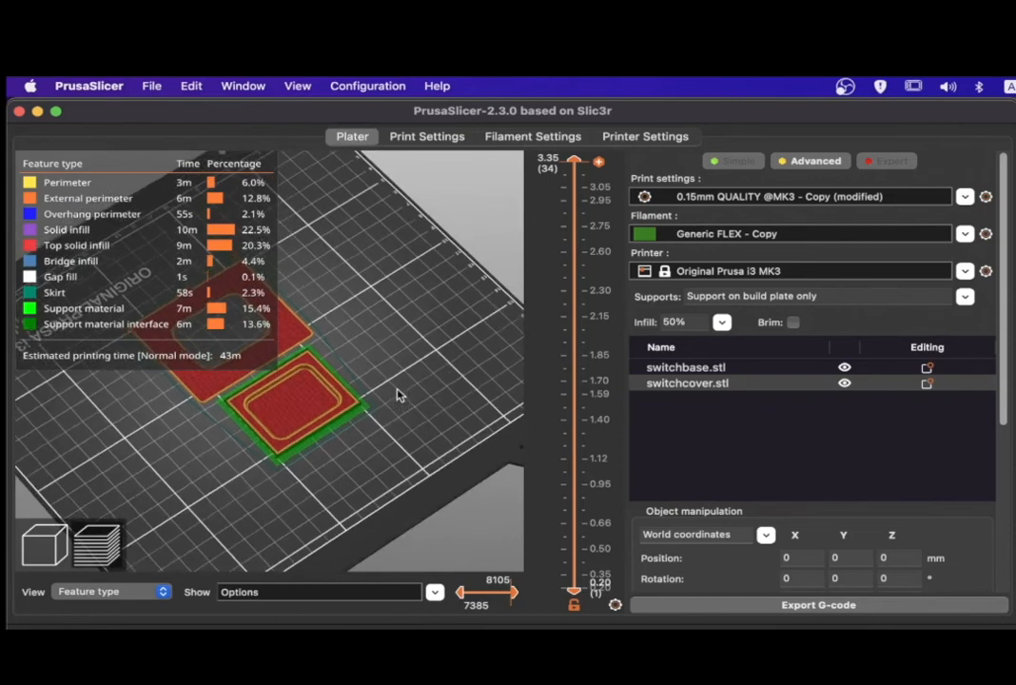
scroll(397, 395, up, 3)
drag(573, 163, 556, 524)
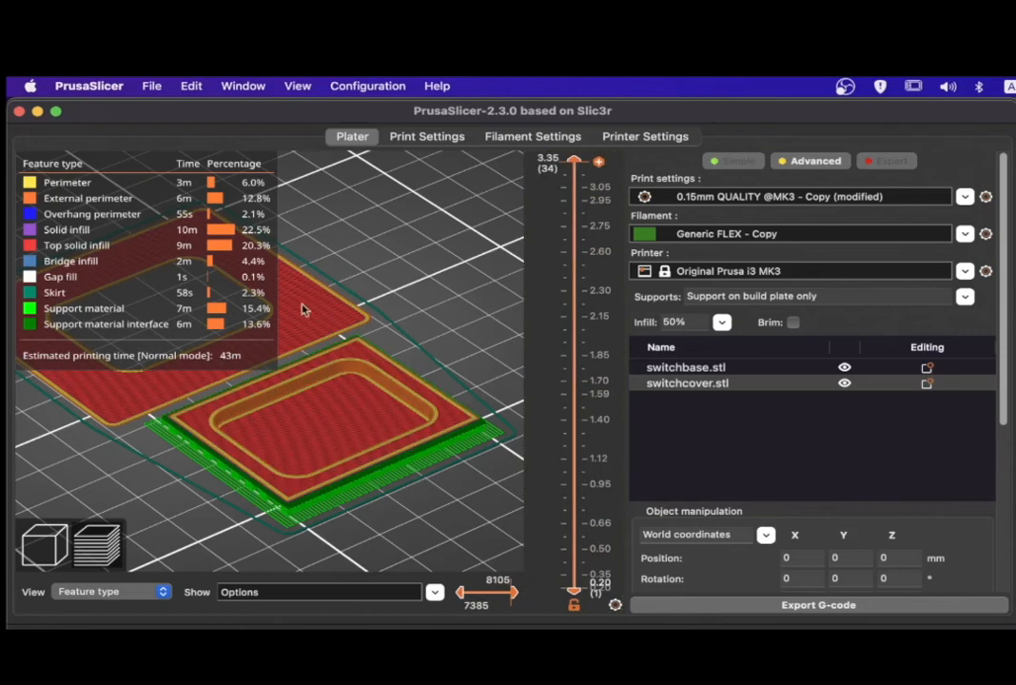
drag(574, 162, 573, 588)
click(824, 607)
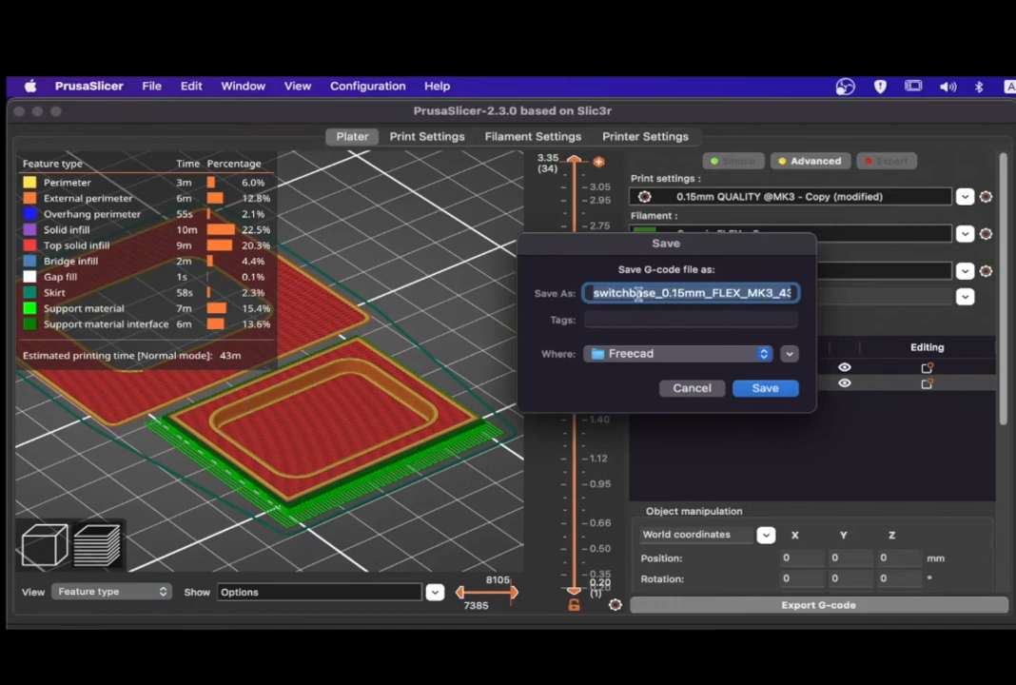
click(765, 398)
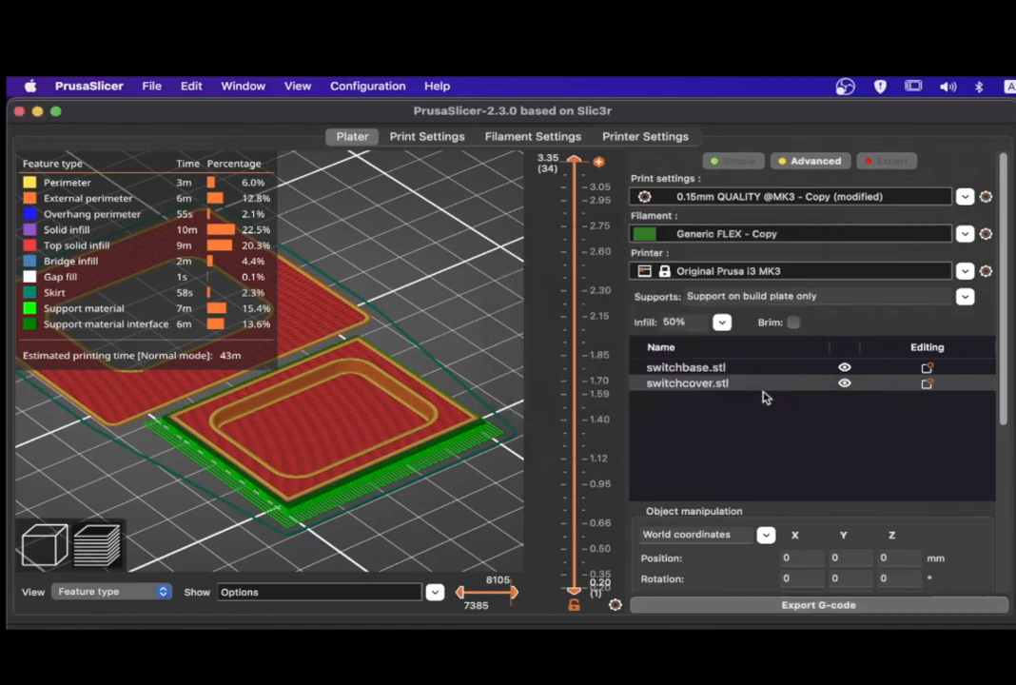